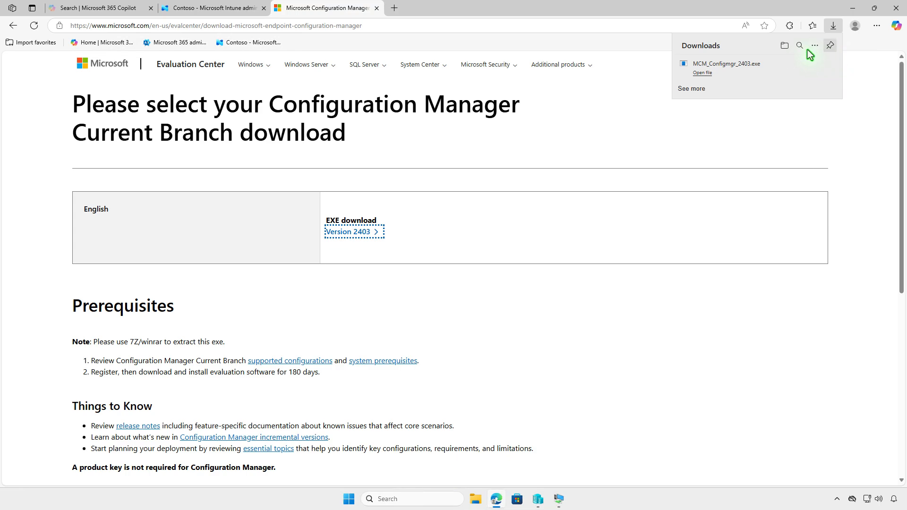
- Run the downloaded MCM_Configmgr_2403.exe from the Downloads folder and extract its contents to that same folder
{"action": "left_click", "coordinate": [781, 46]}
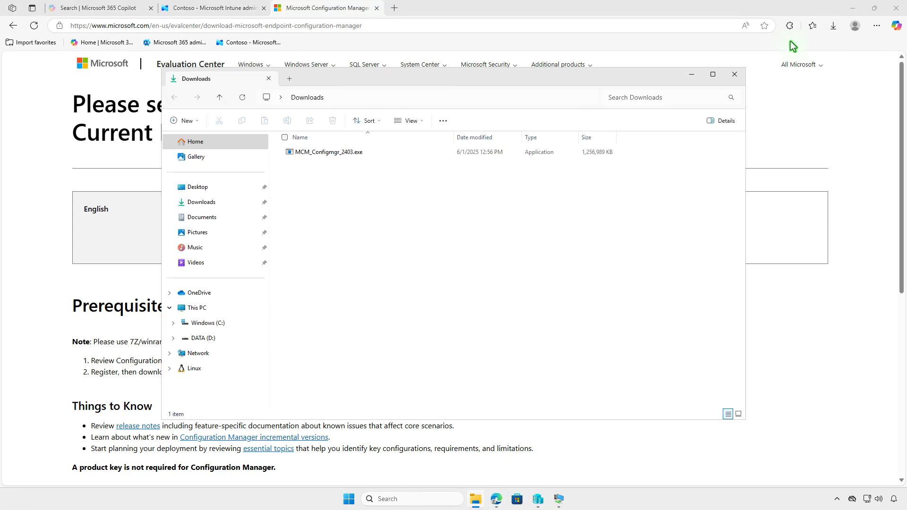
{"action": "left_click", "coordinate": [851, 8]}
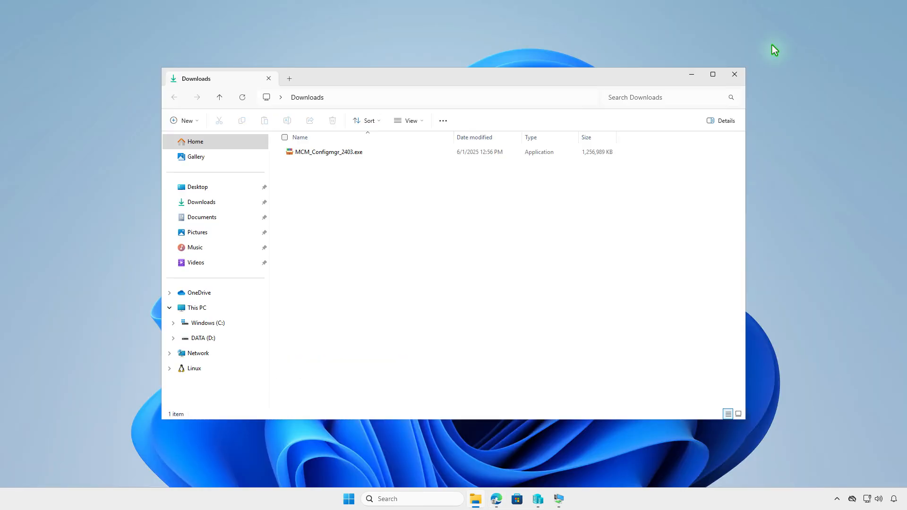
{"action": "left_click", "coordinate": [379, 152]}
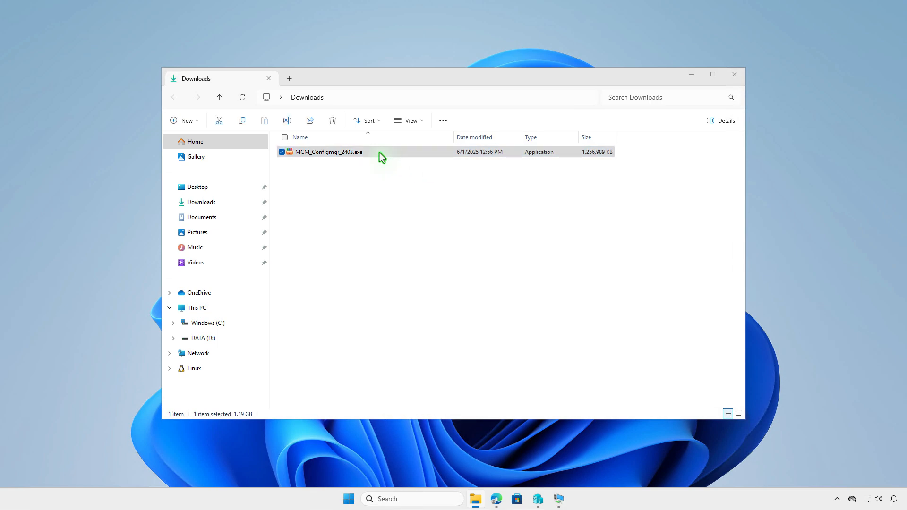
{"action": "double_click", "coordinate": [379, 152]}
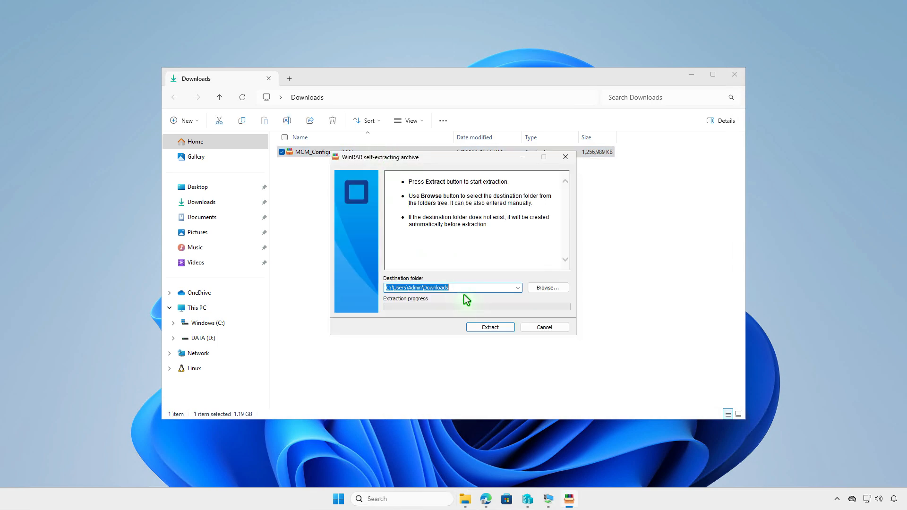
{"action": "left_click", "coordinate": [483, 327]}
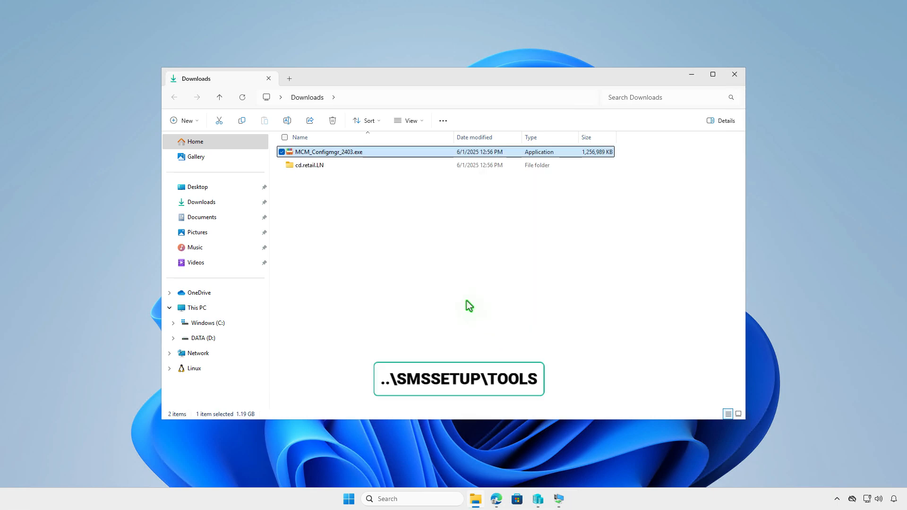
- Browse the extracted files to cd.retail.LN\SMSSETUP\TOOLS and select CMTrace.exe
{"action": "left_click", "coordinate": [362, 163]}
{"action": "double_click", "coordinate": [362, 163]}
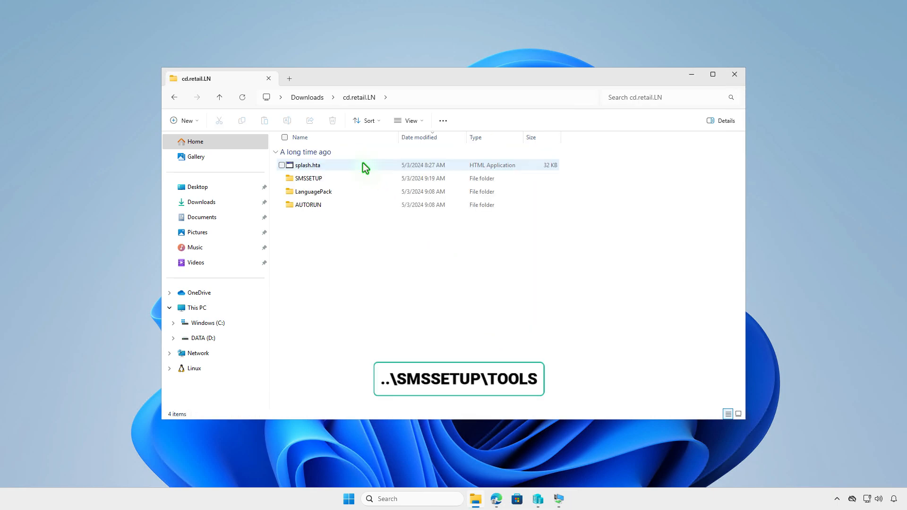
{"action": "double_click", "coordinate": [356, 177]}
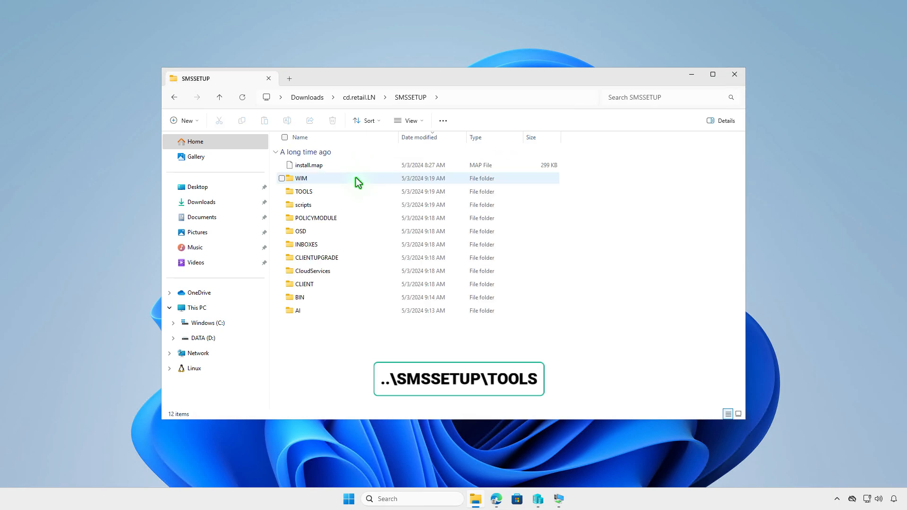
{"action": "double_click", "coordinate": [357, 191]}
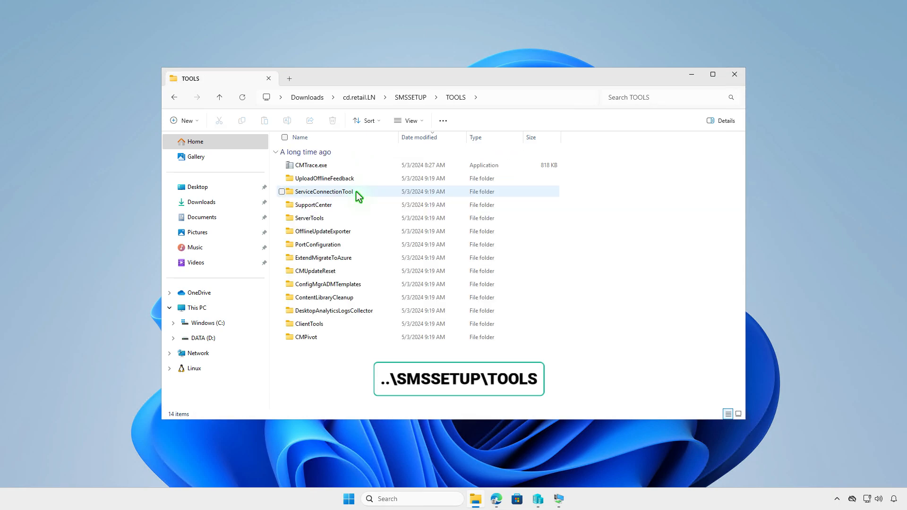
{"action": "left_click", "coordinate": [370, 166]}
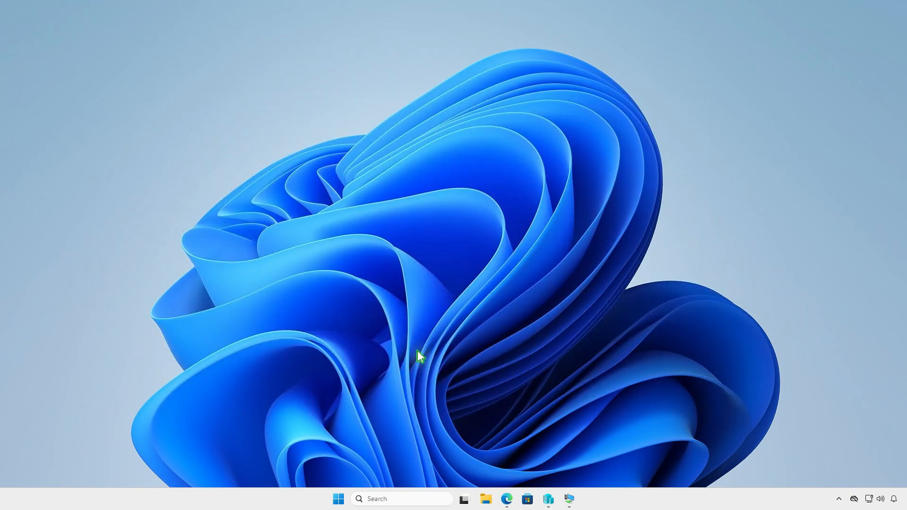
- Create a folder named Intune at the root of the DATA (D:) drive in File Explorer
{"action": "left_click", "coordinate": [486, 499]}
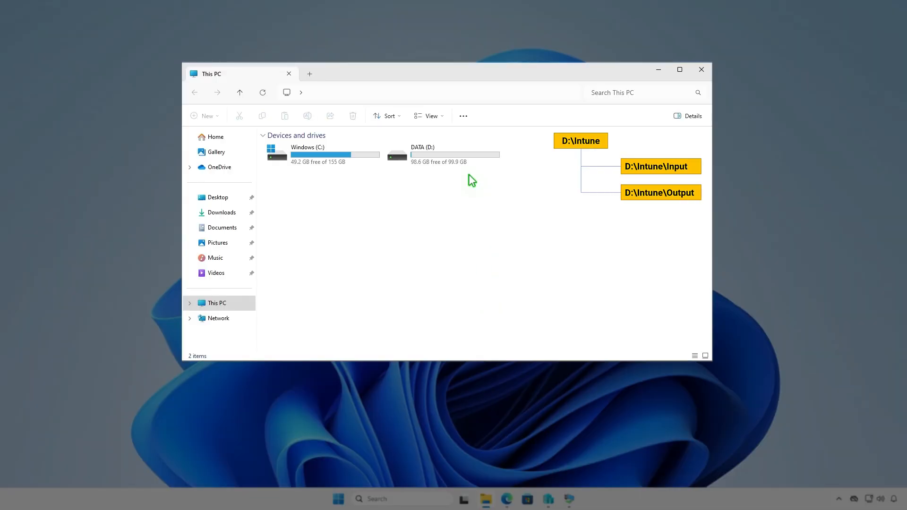
{"action": "double_click", "coordinate": [472, 160]}
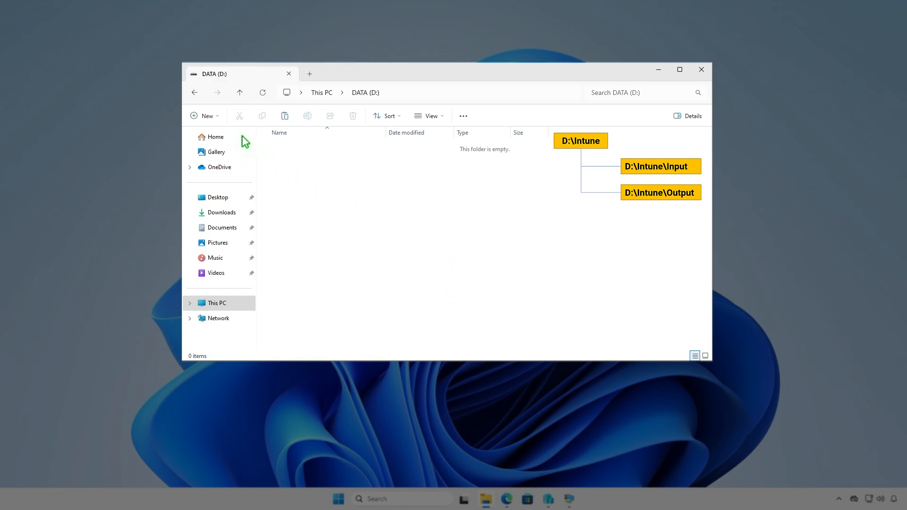
{"action": "left_click", "coordinate": [215, 116]}
{"action": "left_click", "coordinate": [234, 137]}
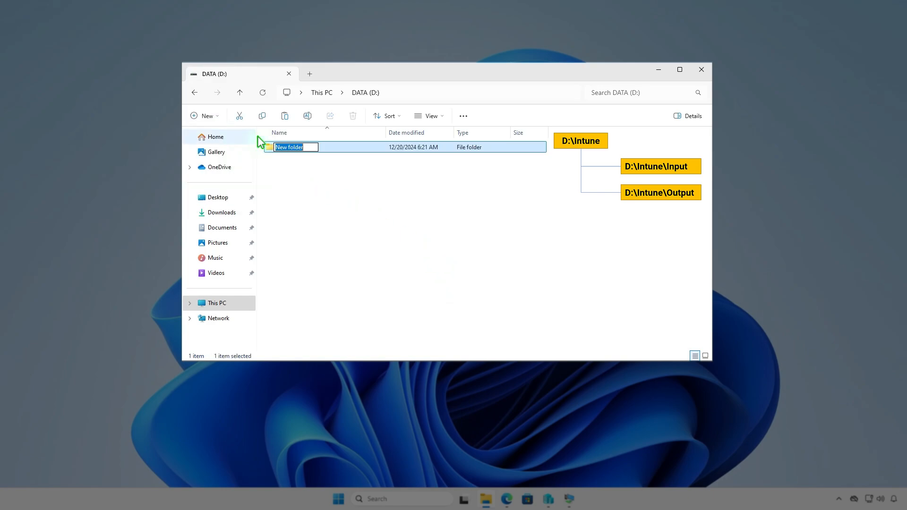
{"action": "type", "text": "Intune"}
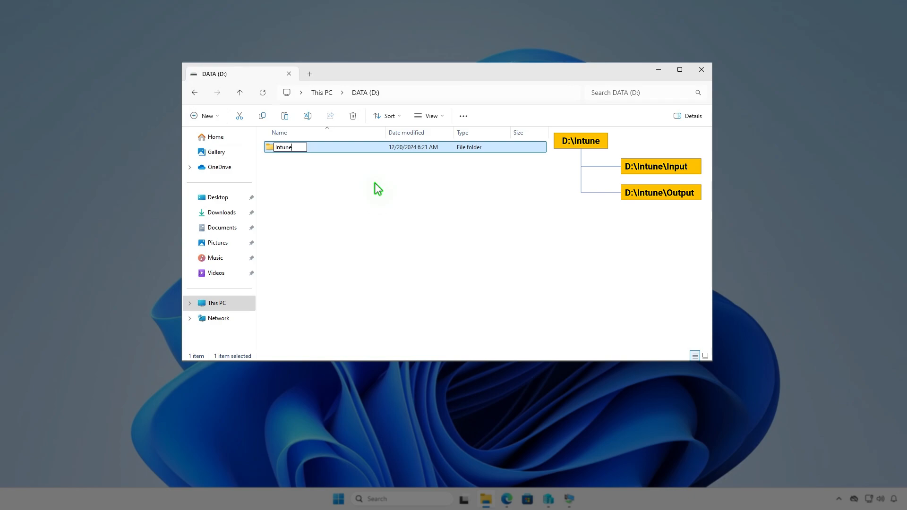
{"action": "key", "text": "Return"}
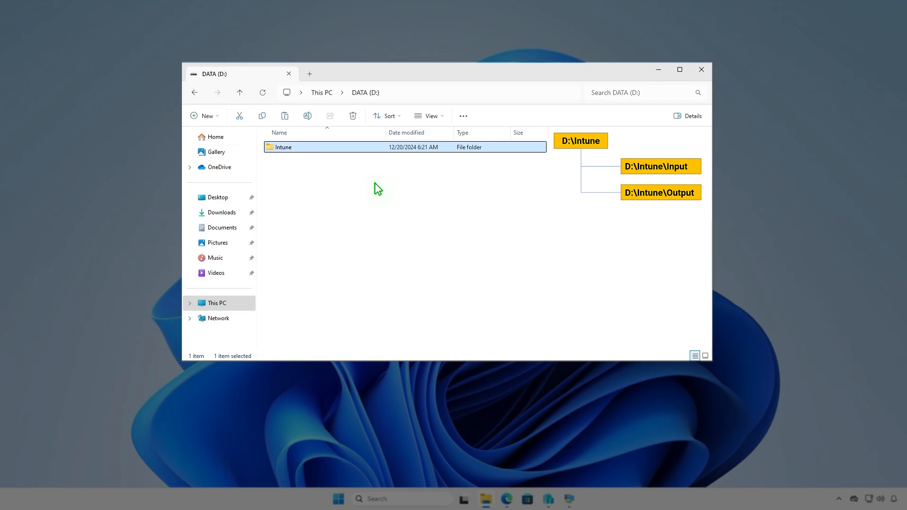
- Create two subfolders named Input and Output inside D:\Intune
{"action": "key", "text": "Return"}
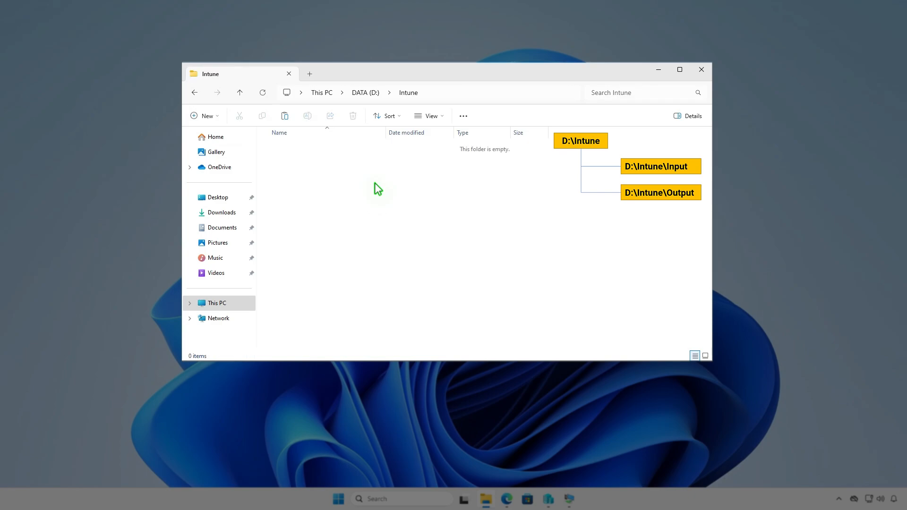
{"action": "right_click", "coordinate": [375, 183]}
{"action": "mouse_move", "coordinate": [409, 281]}
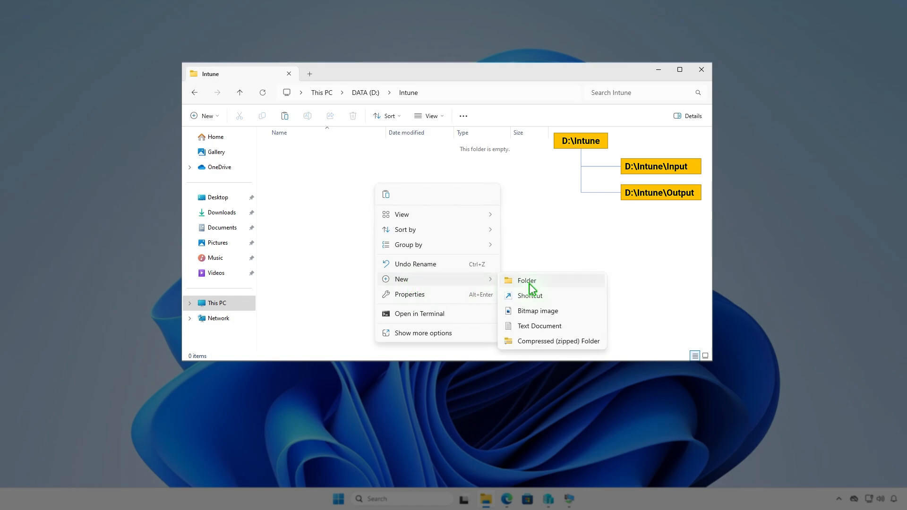
{"action": "left_click", "coordinate": [528, 282]}
{"action": "type", "text": "I"}
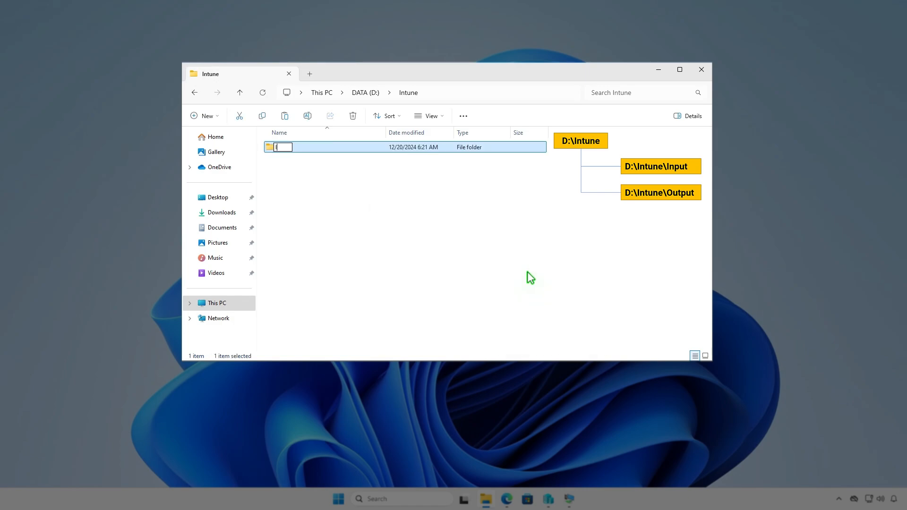
{"action": "type", "text": "nput"}
{"action": "key", "text": "Return"}
{"action": "key", "text": "ctrl+shift+n"}
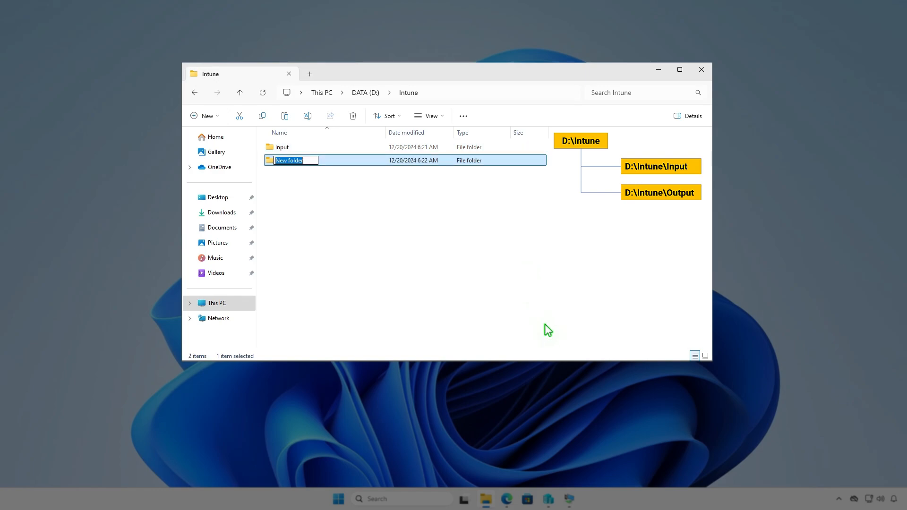
{"action": "type", "text": "Output"}
{"action": "left_click", "coordinate": [492, 253]}
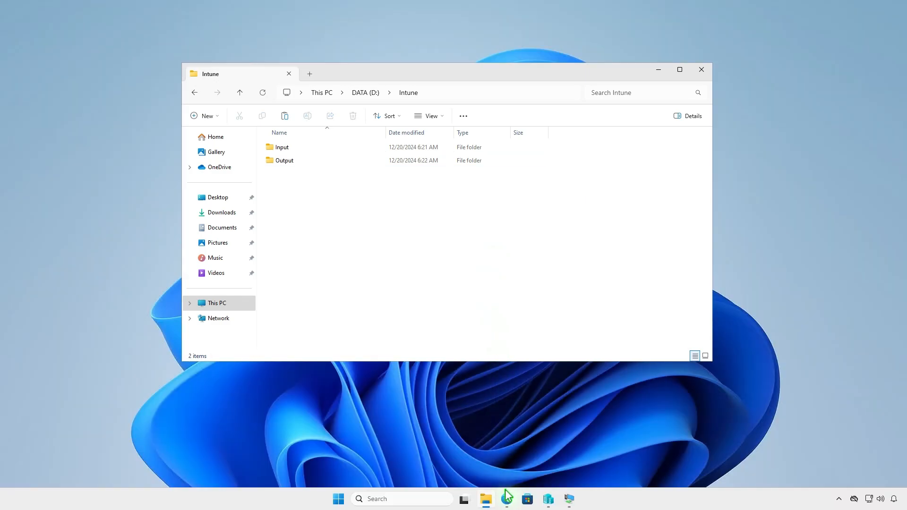
- Switch to the Edge browser and download the latest Microsoft-Win32-Content-Prep-Tool release (v1.8.6) as a source code zip from GitHub
{"action": "left_click", "coordinate": [506, 499]}
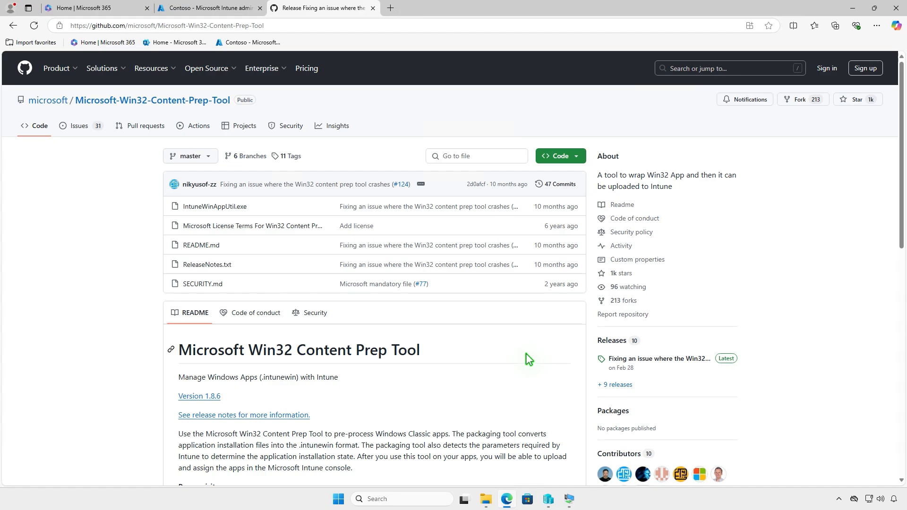
{"action": "left_click", "coordinate": [682, 359]}
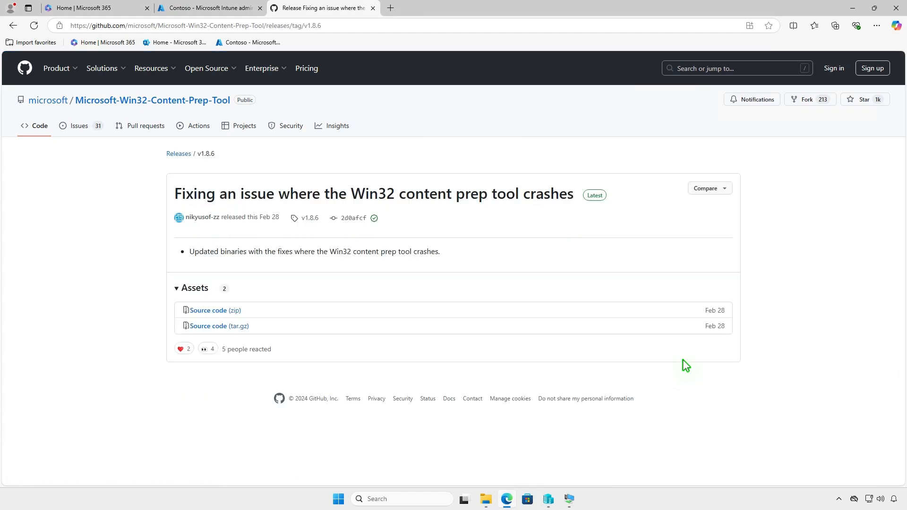
{"action": "left_click", "coordinate": [236, 311]}
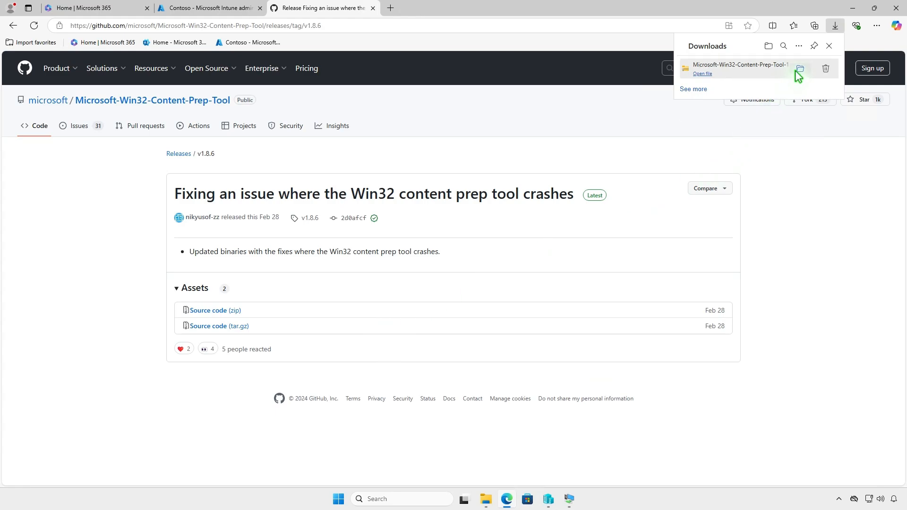
- Extract the downloaded Microsoft-Win32-Content-Prep-Tool-1.8.6 zip to its default folder in Downloads
{"action": "left_click", "coordinate": [802, 70]}
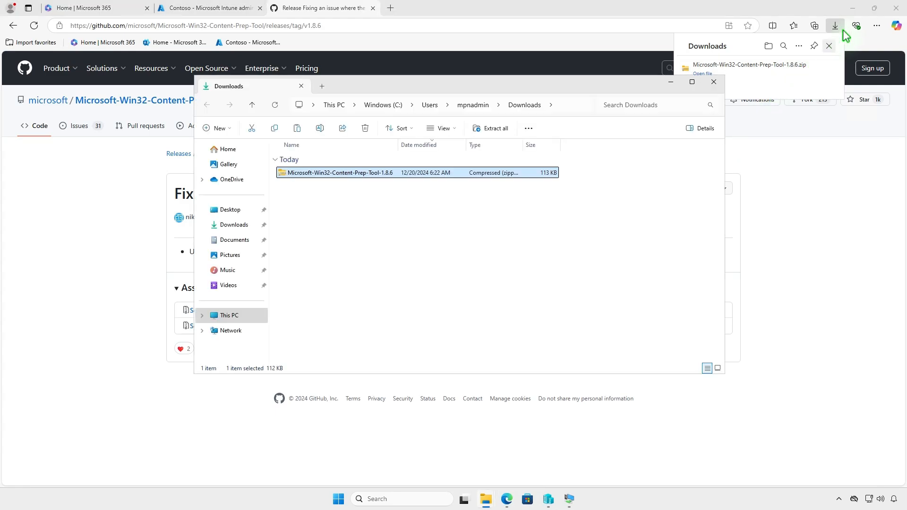
{"action": "left_click", "coordinate": [852, 8]}
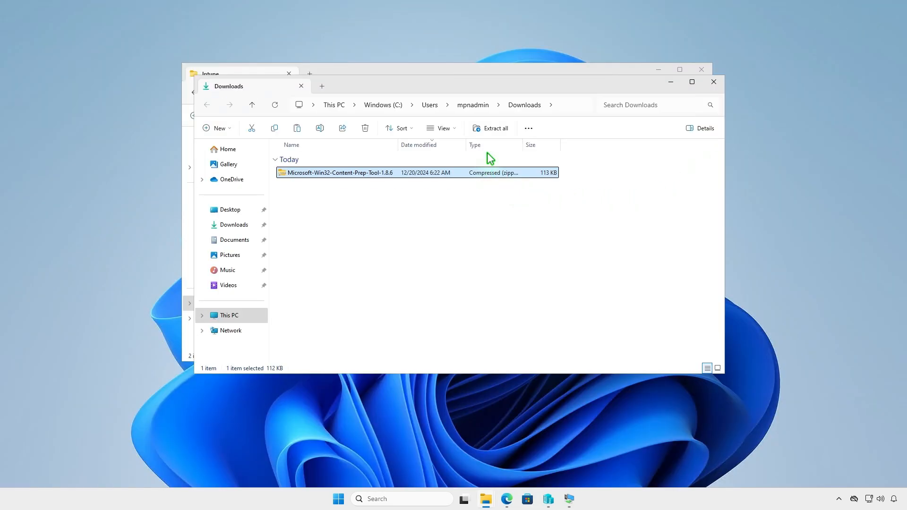
{"action": "left_click", "coordinate": [497, 130]}
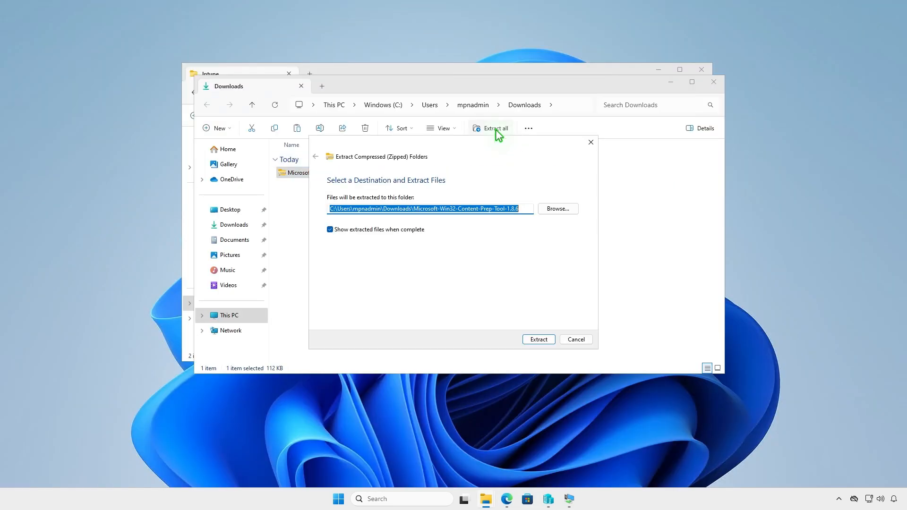
{"action": "left_click", "coordinate": [532, 339]}
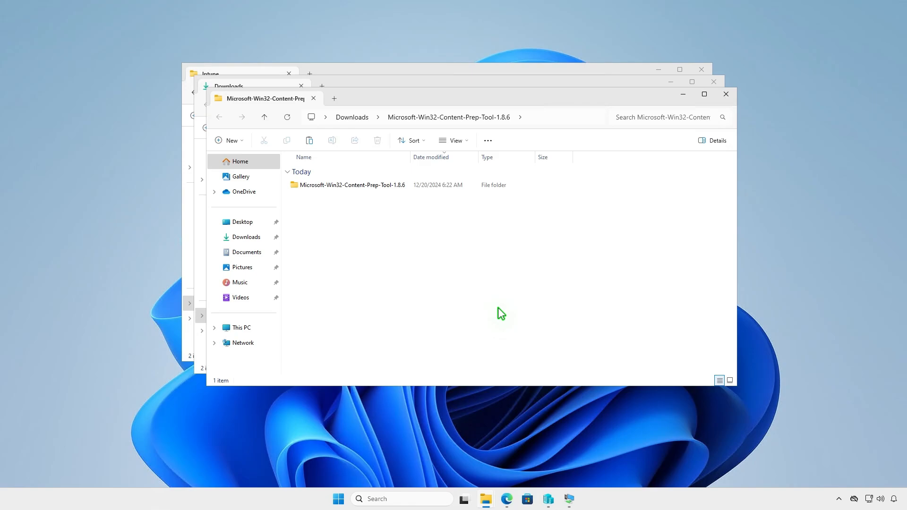
- Copy IntuneWinAppUtil from the extracted Microsoft-Win32-Content-Prep-Tool-1.8.6 folder into D:\Intune
{"action": "double_click", "coordinate": [405, 186]}
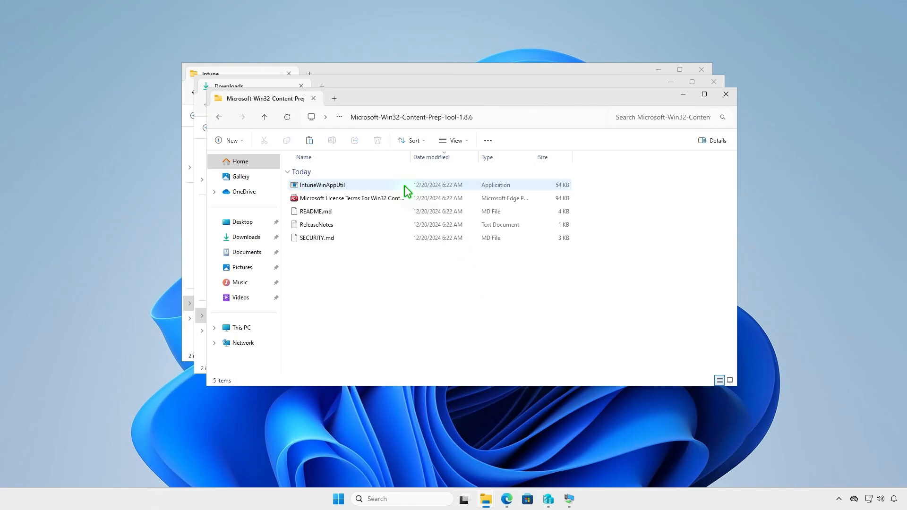
{"action": "left_click", "coordinate": [362, 183]}
{"action": "right_click", "coordinate": [362, 184]}
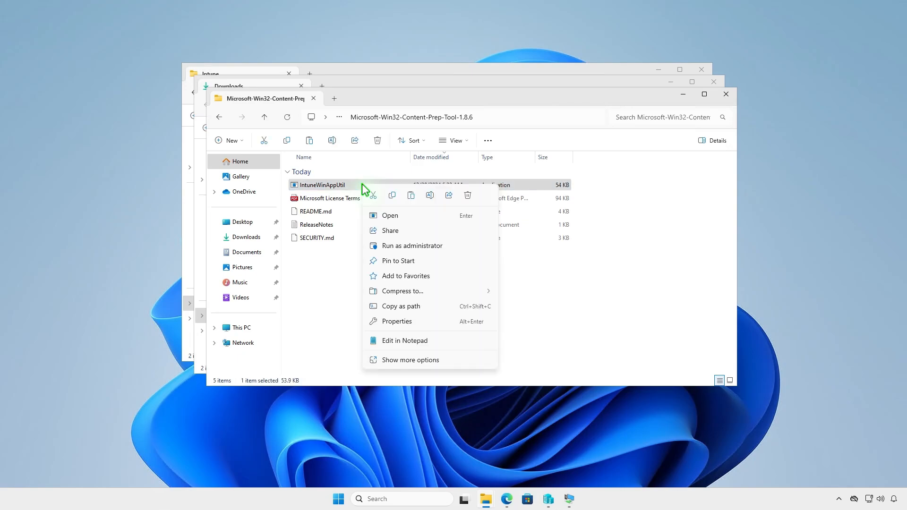
{"action": "left_click", "coordinate": [391, 195]}
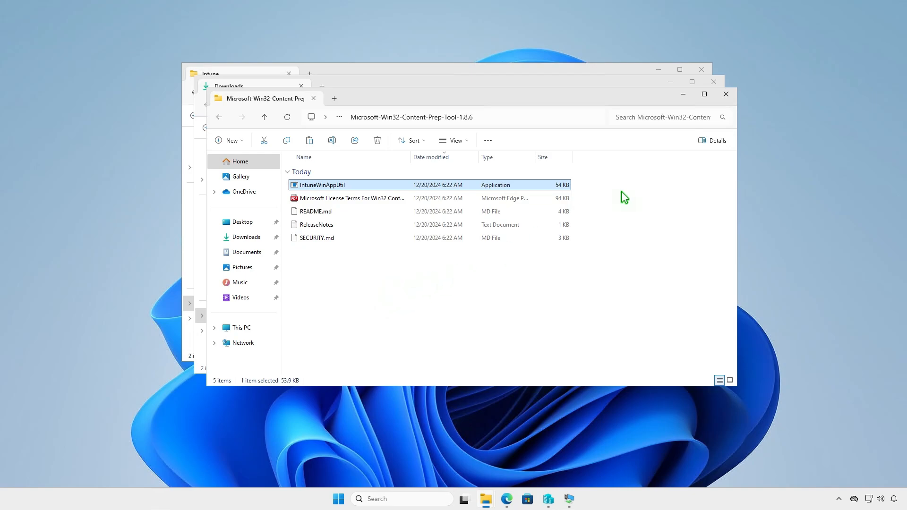
{"action": "left_click", "coordinate": [727, 94]}
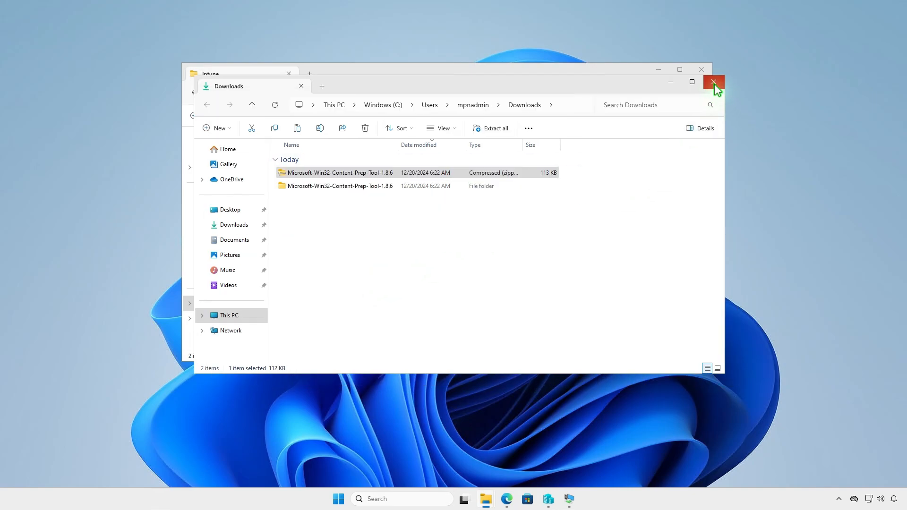
{"action": "left_click", "coordinate": [715, 85]}
{"action": "right_click", "coordinate": [325, 203]}
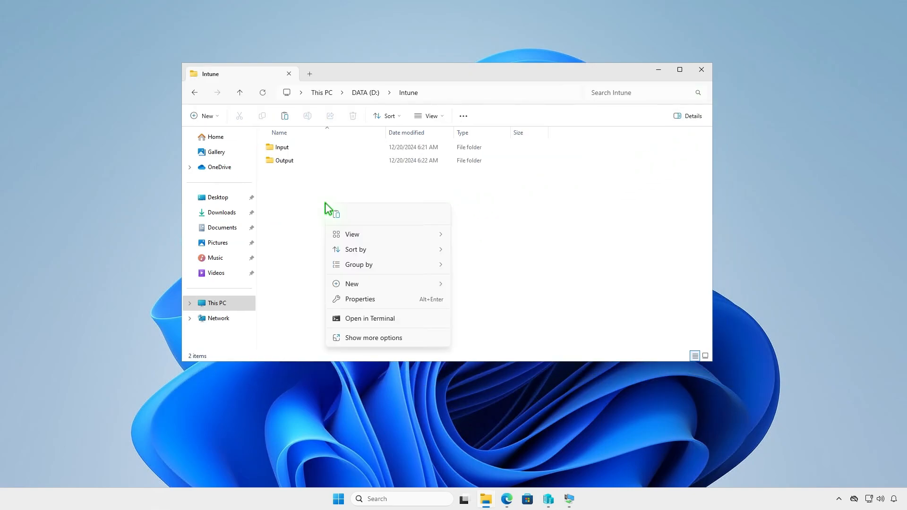
{"action": "left_click", "coordinate": [336, 214]}
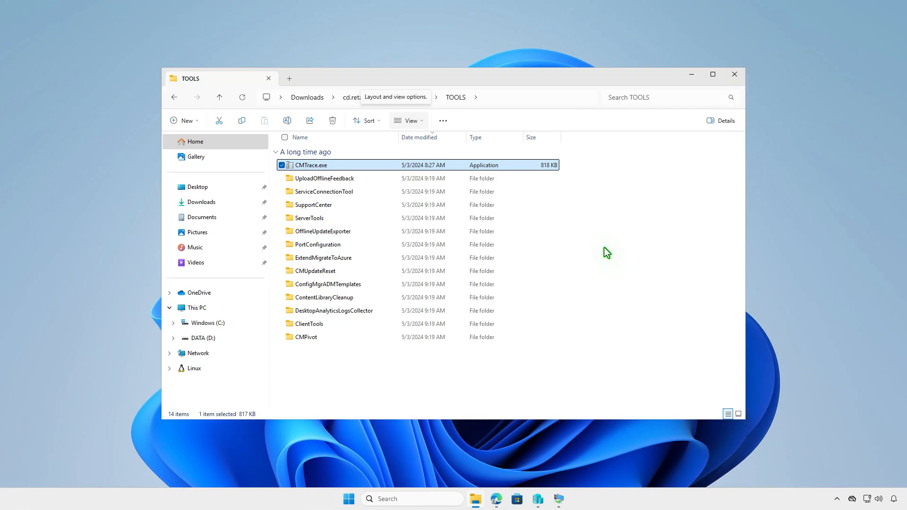
- Copy CMTrace.exe from the SMSSETUP\TOOLS folder into D:\Intune\Input
{"action": "right_click", "coordinate": [386, 165]}
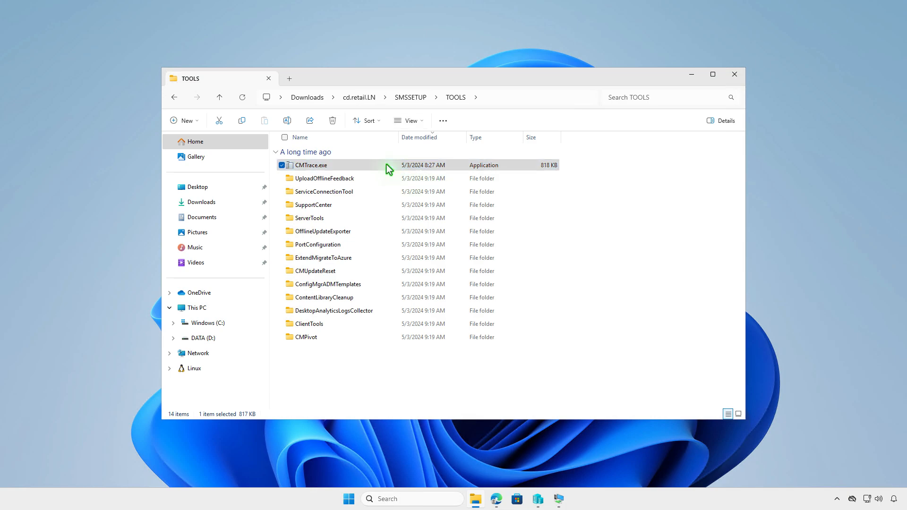
{"action": "left_click", "coordinate": [430, 178]}
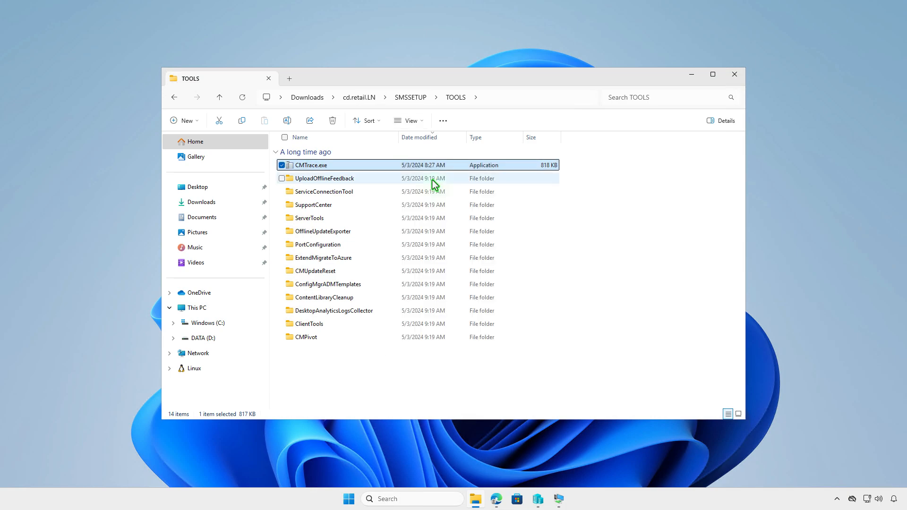
{"action": "left_click", "coordinate": [240, 310]}
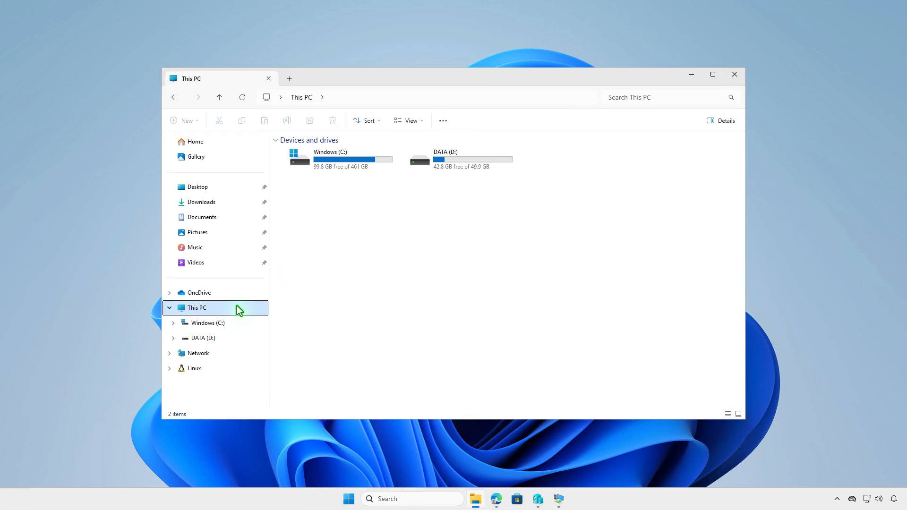
{"action": "left_click", "coordinate": [459, 163]}
{"action": "double_click", "coordinate": [460, 162]}
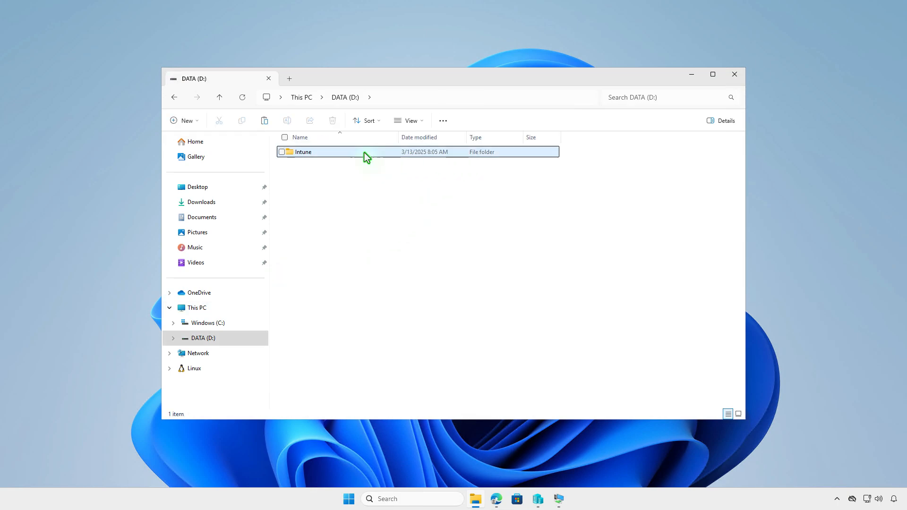
{"action": "double_click", "coordinate": [365, 152]}
{"action": "double_click", "coordinate": [356, 151]}
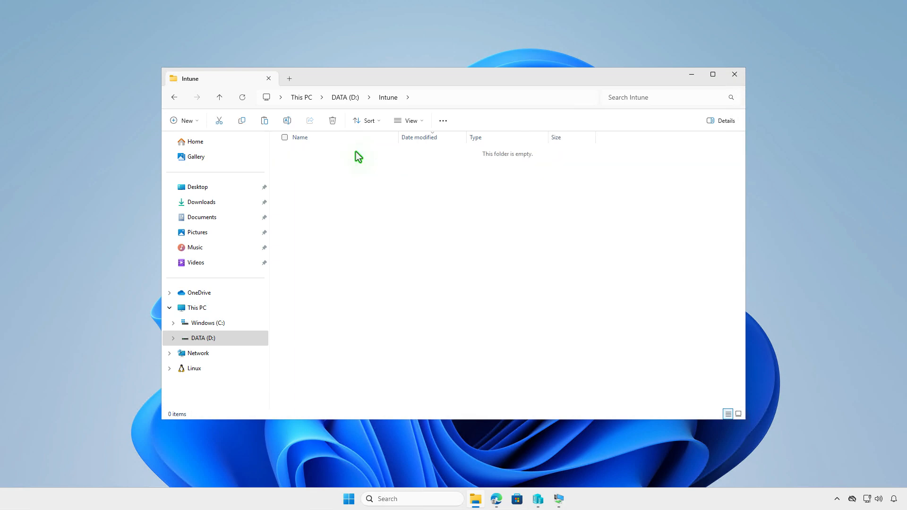
{"action": "right_click", "coordinate": [358, 181]}
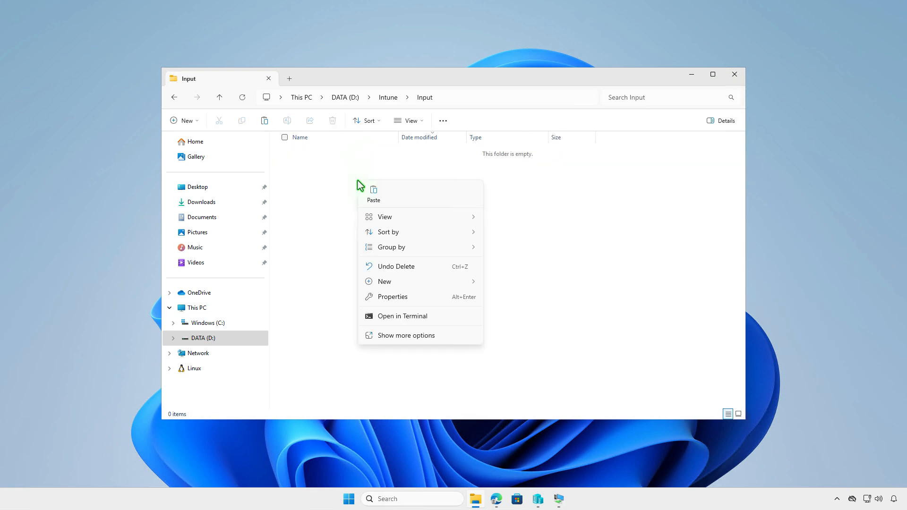
{"action": "key", "text": "Escape"}
{"action": "key", "text": "ctrl+v"}
{"action": "left_click", "coordinate": [384, 241]}
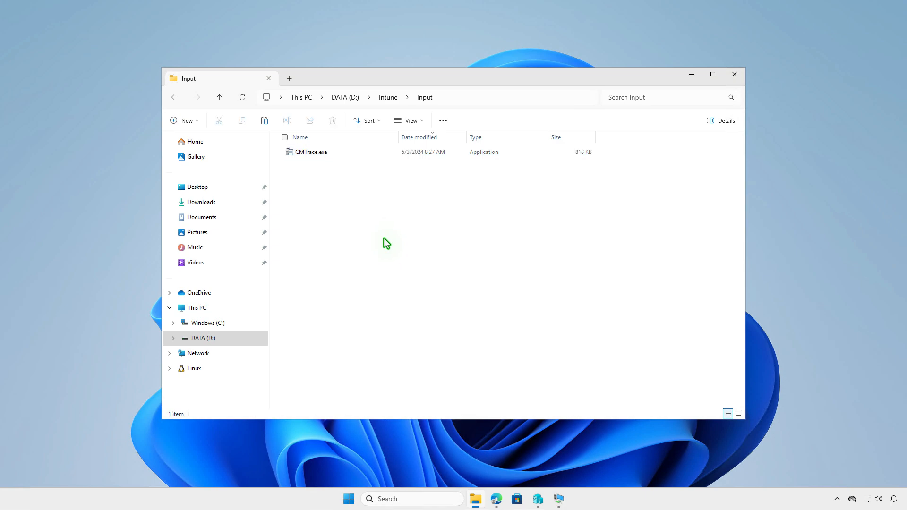
- Create a text document in Input containing a PowerShell script that copies files to ${Env:ProgramFiles(x86)}\CMTrace and creates the public desktop shortcut CMTrace.lnk
{"action": "key", "text": "alt"}
{"action": "right_click", "coordinate": [377, 243]}
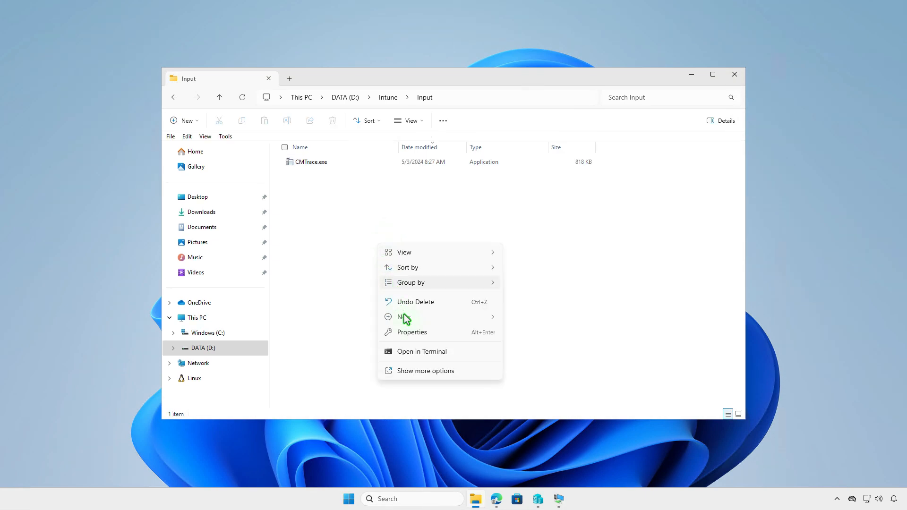
{"action": "mouse_move", "coordinate": [405, 317]}
{"action": "left_click", "coordinate": [540, 364]}
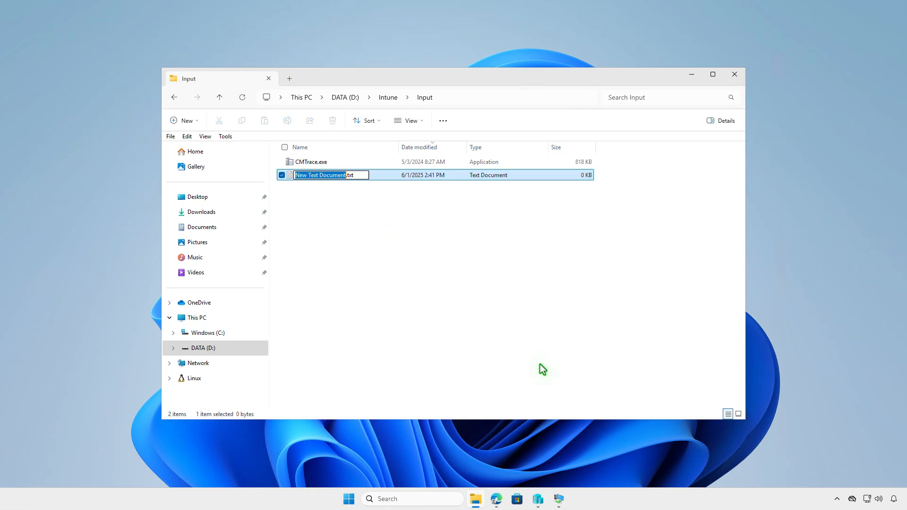
{"action": "double_click", "coordinate": [384, 177]}
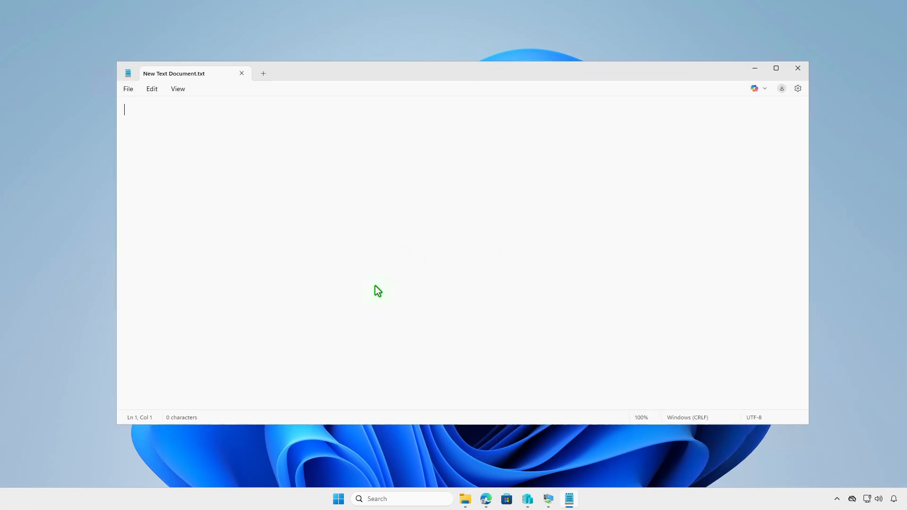
{"action": "key", "text": "ctrl+v"}
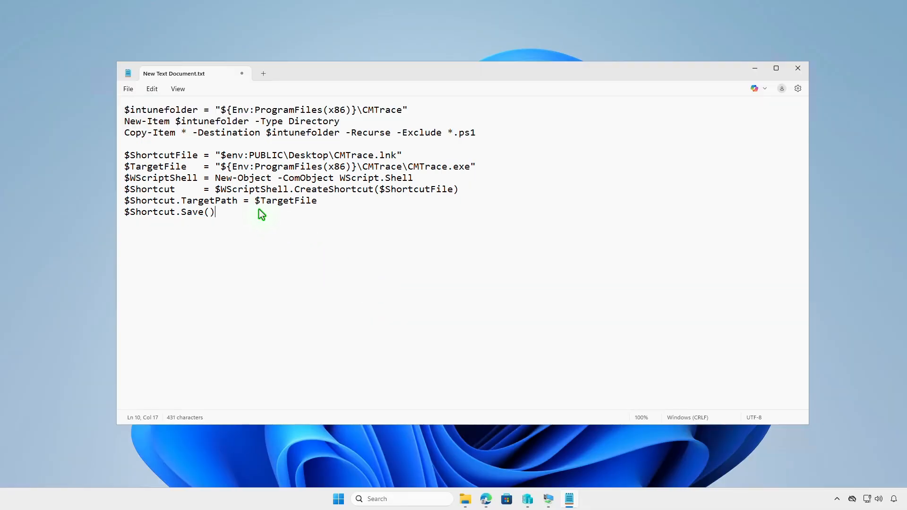
- Save the script as install.ps1 in D:\Intune\Input using the All files type, and close it
{"action": "left_click", "coordinate": [129, 92]}
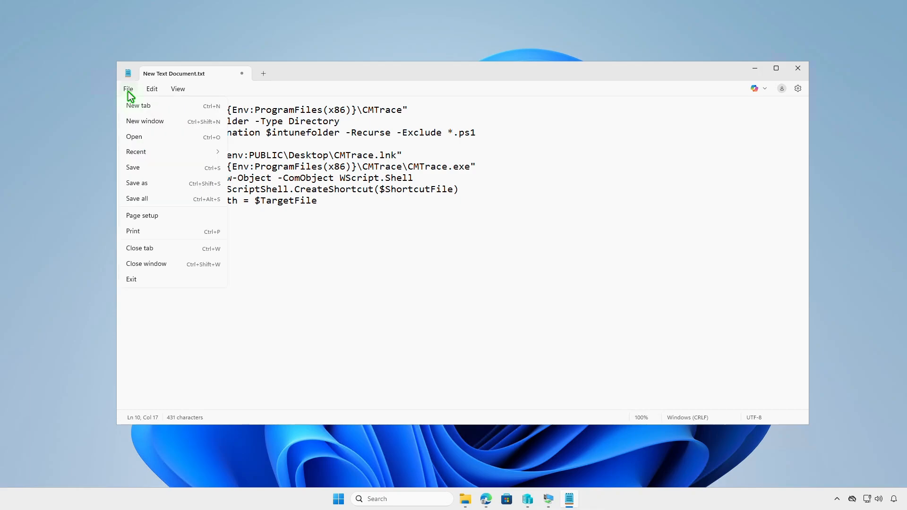
{"action": "left_click", "coordinate": [149, 183]}
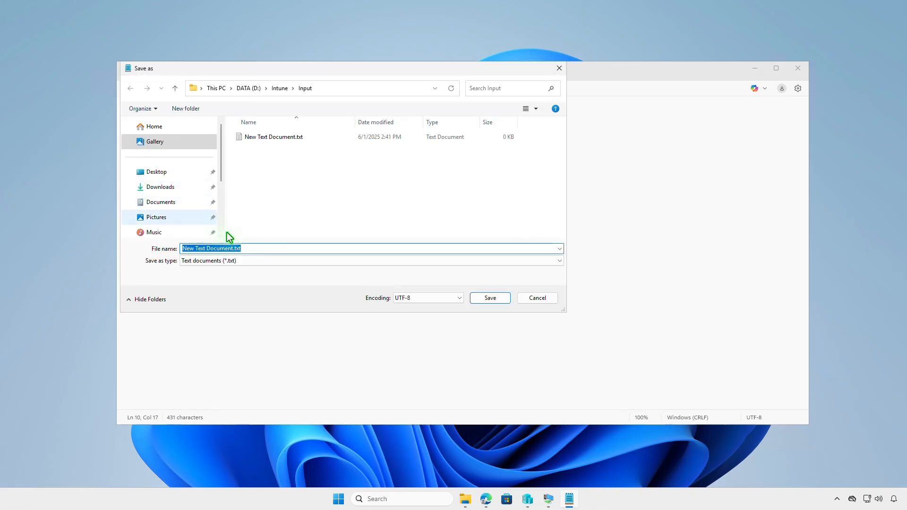
{"action": "left_click", "coordinate": [302, 267]}
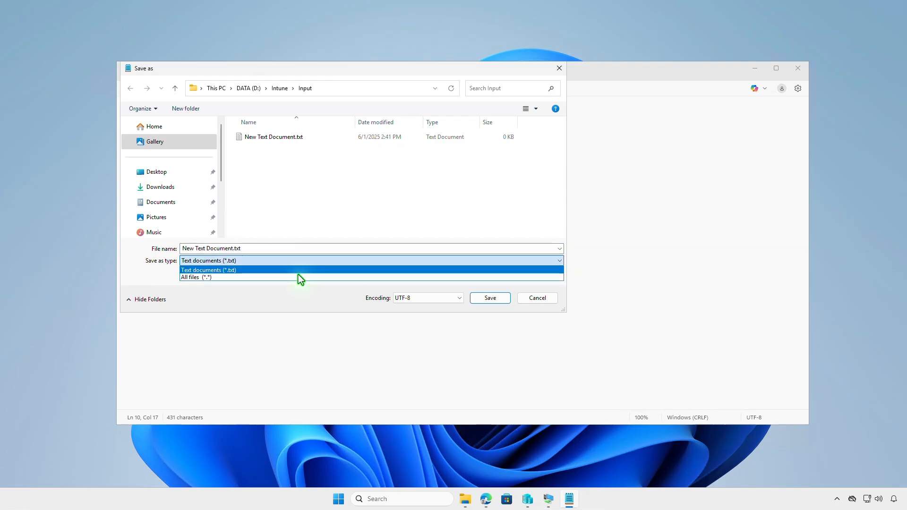
{"action": "left_click", "coordinate": [297, 281]}
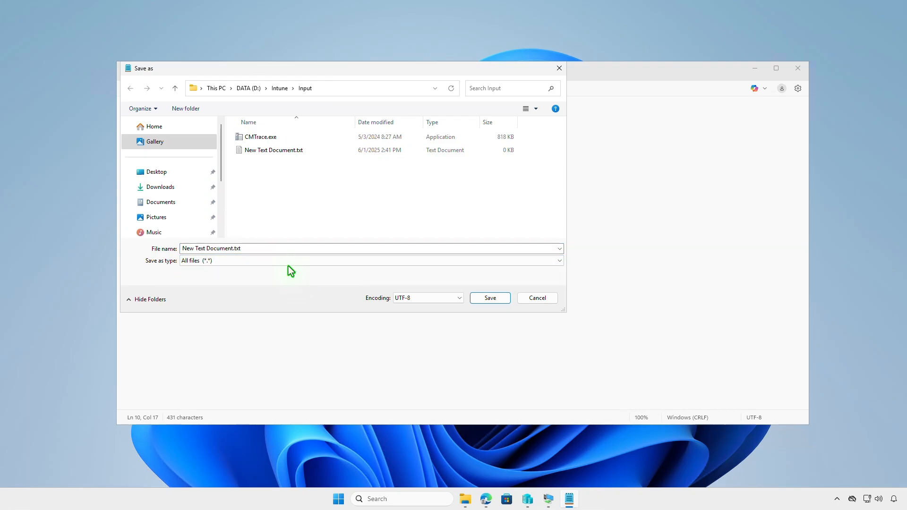
{"action": "left_click", "coordinate": [284, 251]}
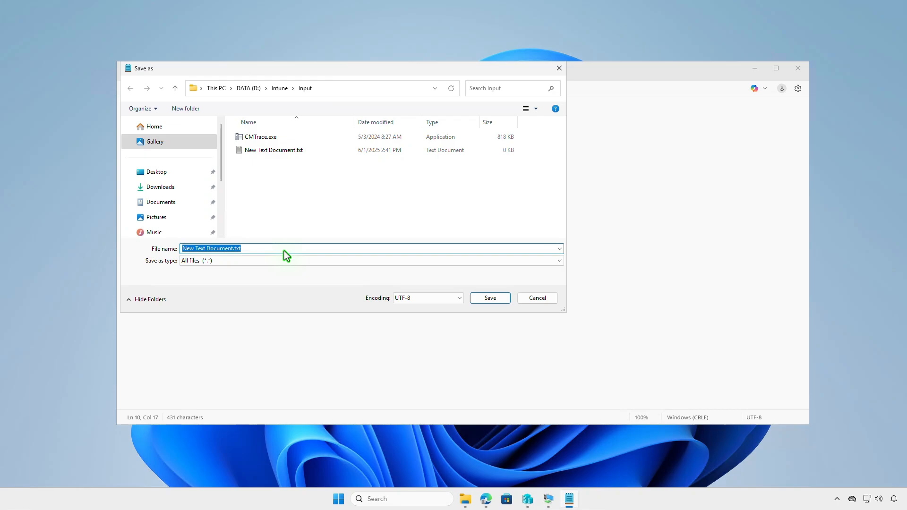
{"action": "type", "text": "inst"}
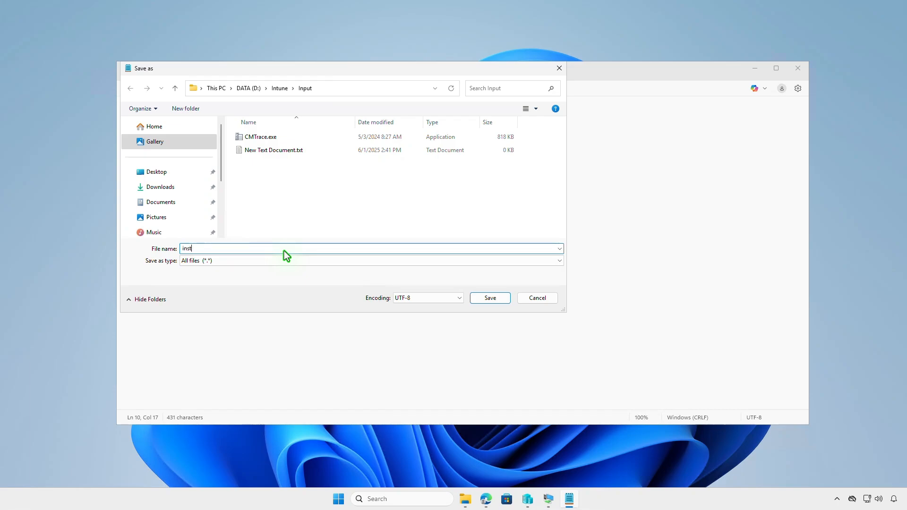
{"action": "type", "text": "all.ps1"}
{"action": "left_click", "coordinate": [484, 301]}
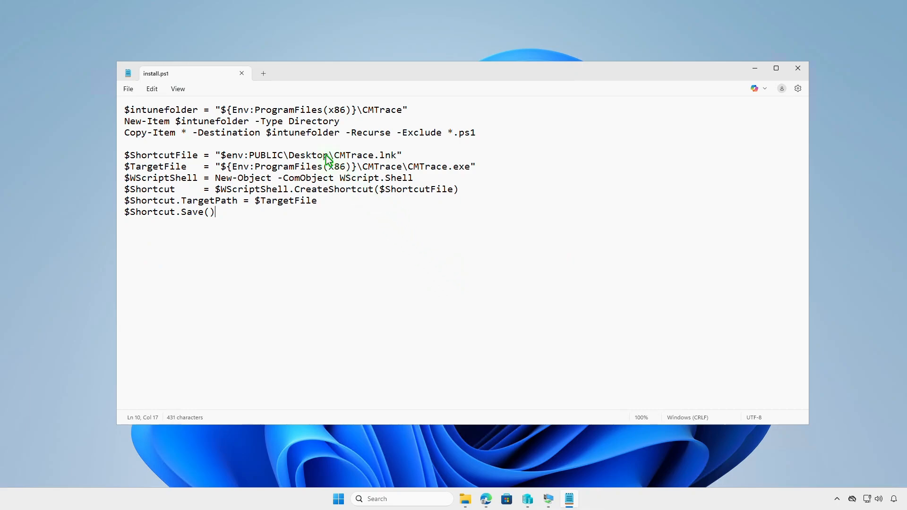
{"action": "left_click", "coordinate": [242, 75]}
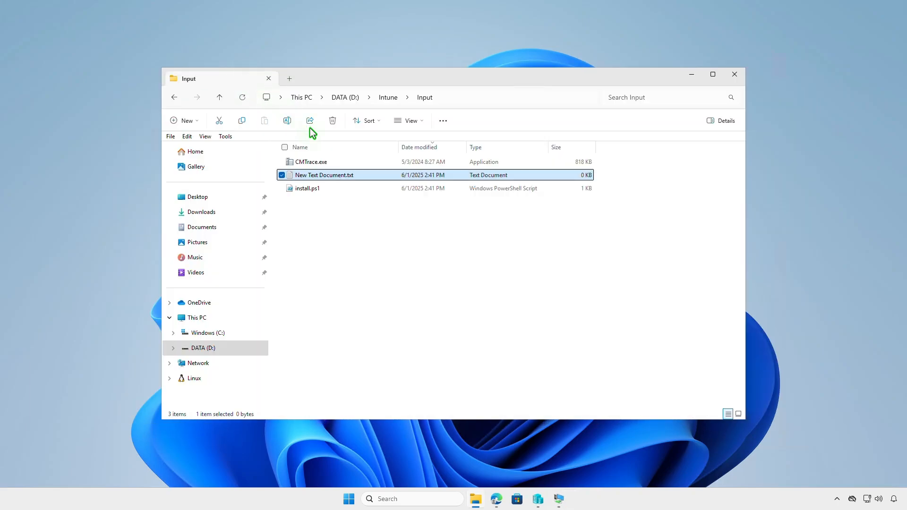
- Write a script in New Text Document.txt that stops CMTrace, sleeps 5 seconds, and removes CMTrace.lnk and the ${Env:ProgramFiles(x86)}\CMTrace folder
{"action": "double_click", "coordinate": [367, 174]}
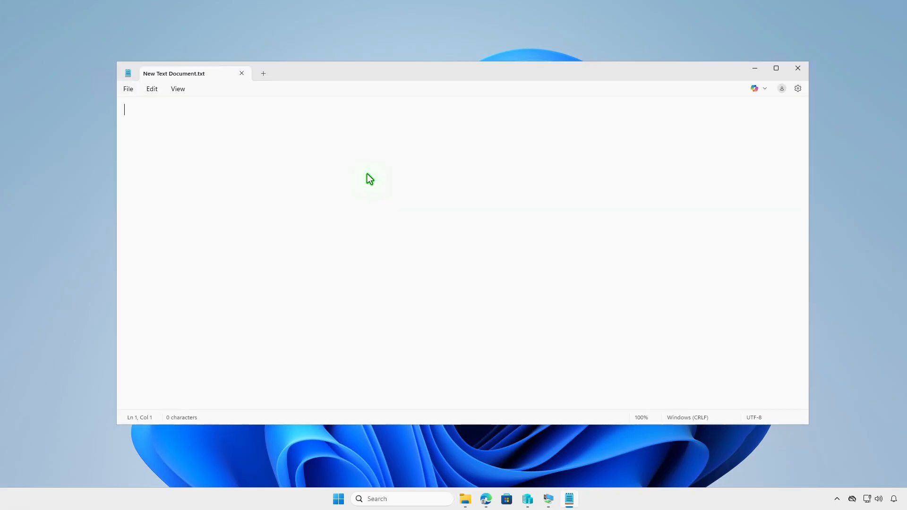
{"action": "type", "text": "Get-Process -ProcessName *CMTrace* | Stop-Process -EA SilentlyContinue -Force Start-Sleep -Seconds 5 Remove-Item -Path \"$env:PUBLIC\\Desktop\\CMTrace.lnk\" -Force -EA SilentlyContinue Remove-Item -Path \"${Env:ProgramFiles(x86)}\\CMTrace\" -Recurse -Force -EA SilentlyContinue"}
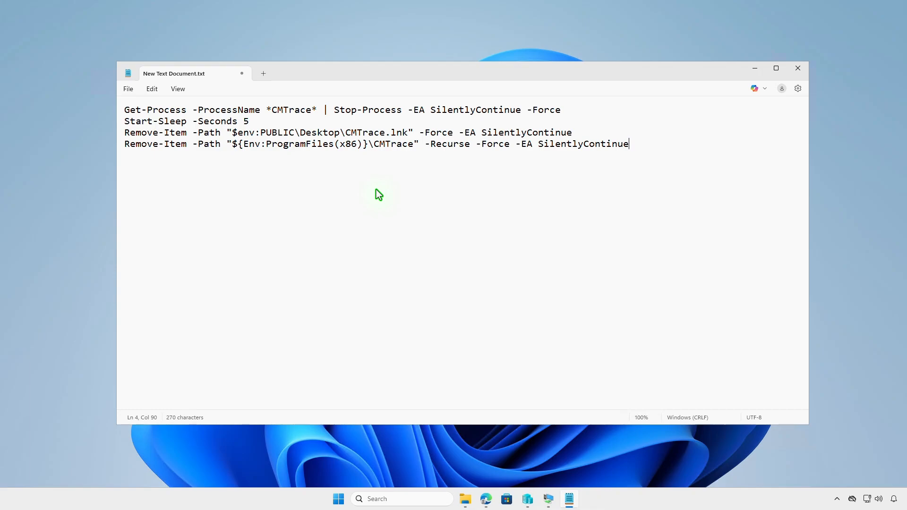
- Save the removal script as uninstall.ps1 in Input using the All files type, close it, and delete New Text Document.txt
{"action": "left_click", "coordinate": [130, 89]}
{"action": "left_click", "coordinate": [162, 183]}
{"action": "left_click", "coordinate": [312, 261]}
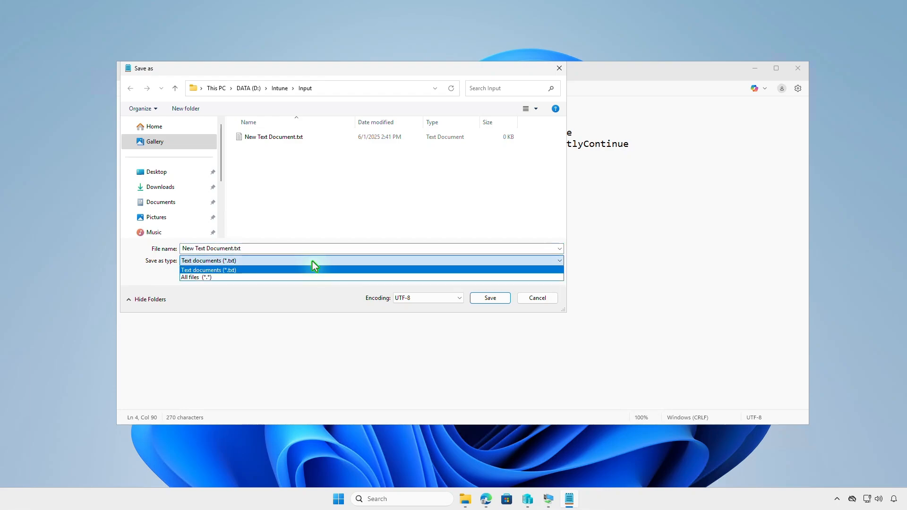
{"action": "left_click", "coordinate": [296, 278]}
{"action": "left_click", "coordinate": [303, 248]}
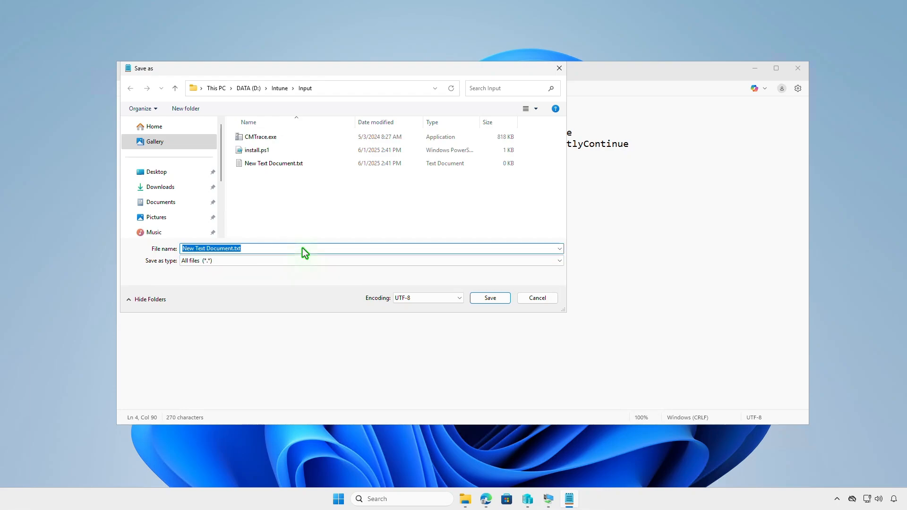
{"action": "type", "text": "u"}
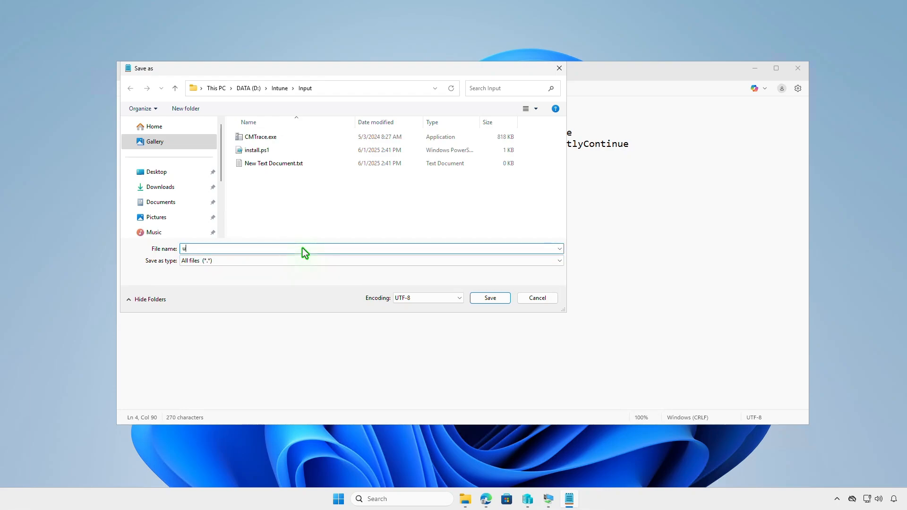
{"action": "type", "text": "ninstall.ps1"}
{"action": "left_click", "coordinate": [482, 298]}
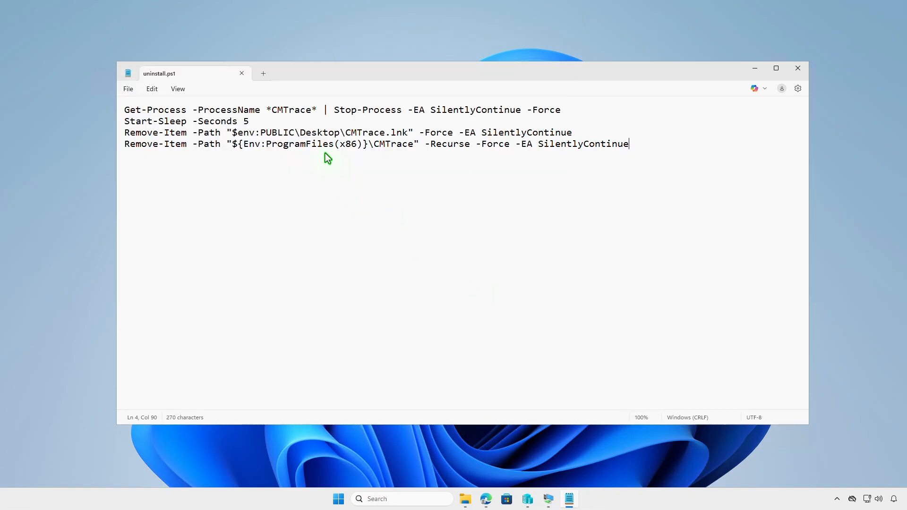
{"action": "left_click", "coordinate": [241, 74]}
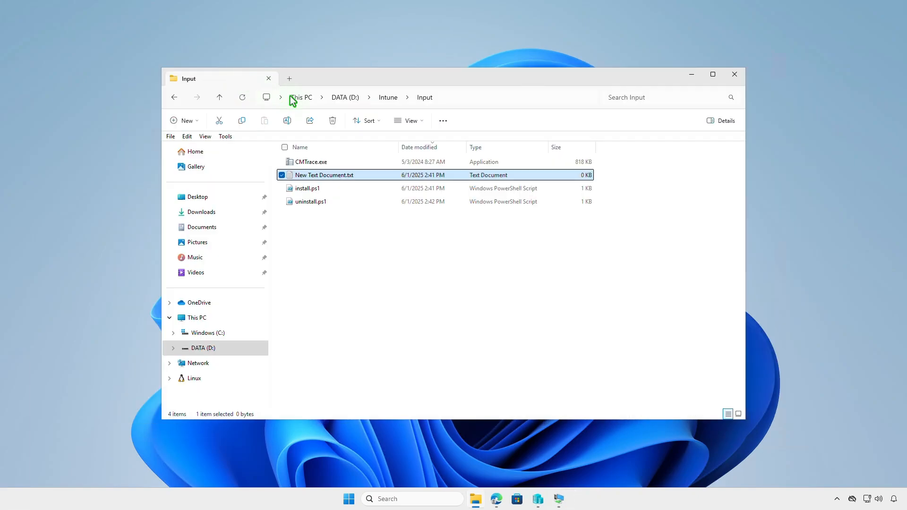
{"action": "left_click", "coordinate": [334, 121]}
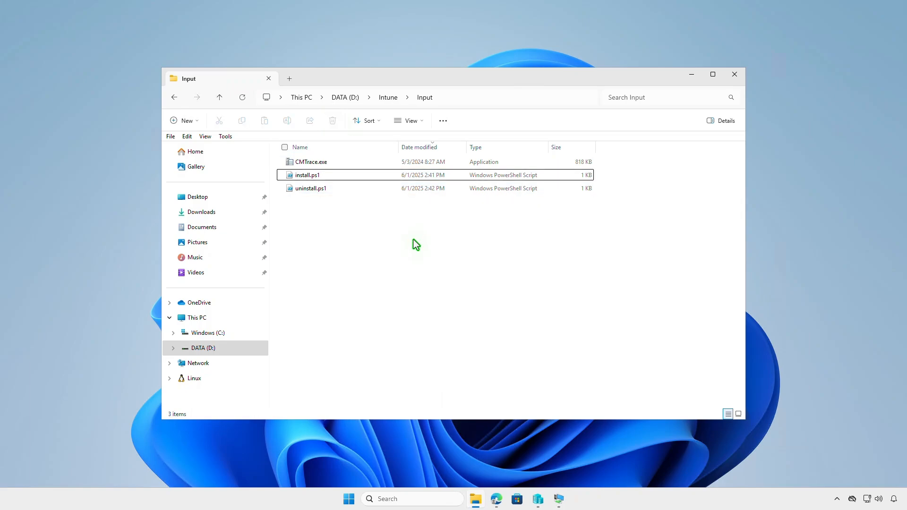
- Go back to D:\Intune and run IntuneWinAppUtil.exe
{"action": "left_click", "coordinate": [389, 97]}
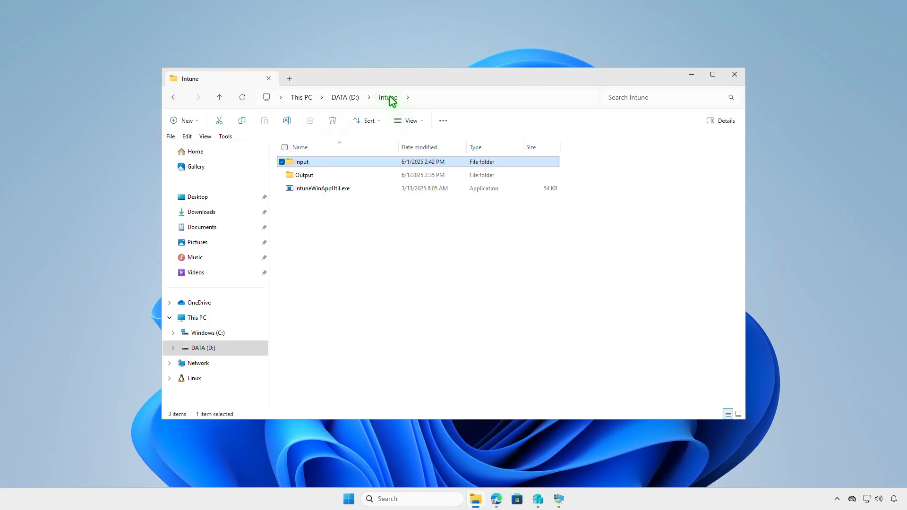
{"action": "left_click", "coordinate": [404, 242]}
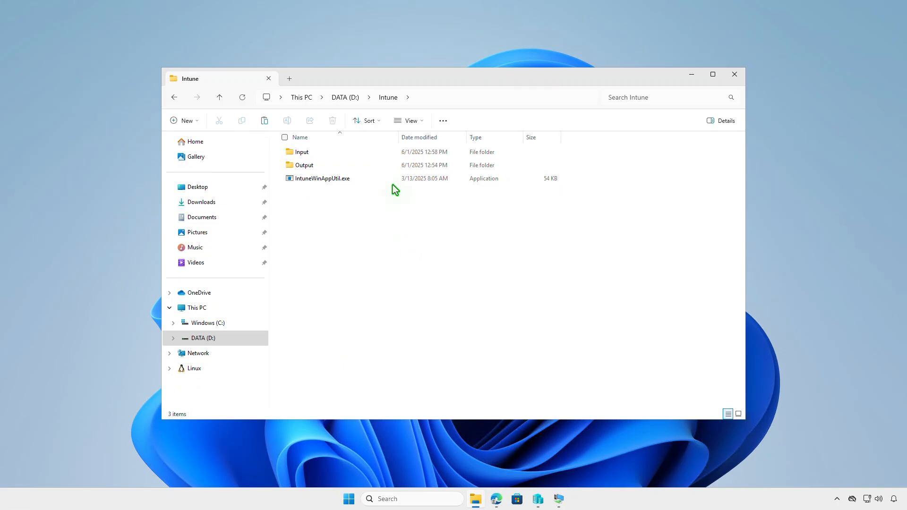
{"action": "double_click", "coordinate": [393, 182]}
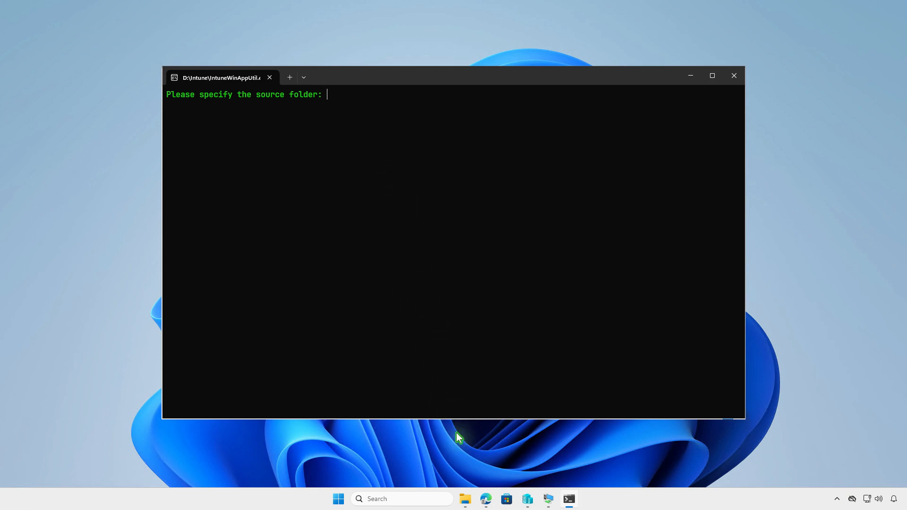
- Copy the path of the Input folder and enter "D:\Intune\Input" as the packaging tool's source folder
{"action": "left_click", "coordinate": [465, 499]}
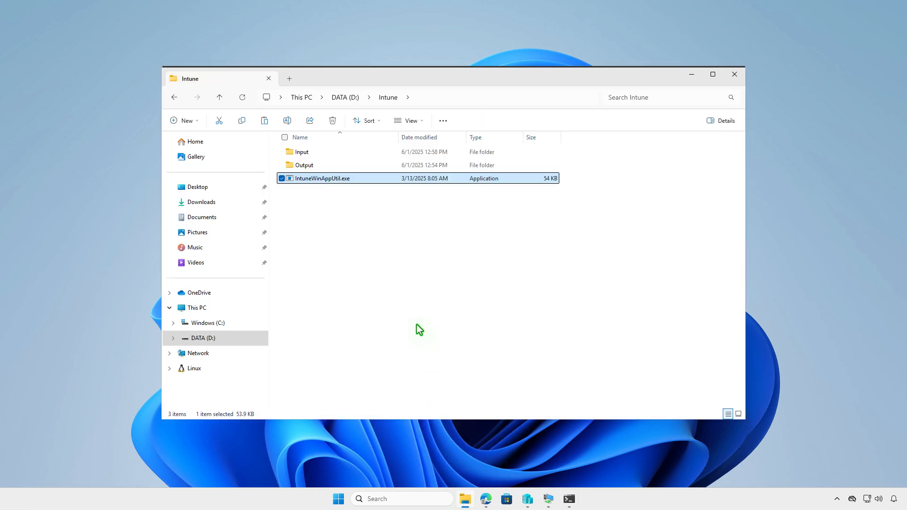
{"action": "left_click", "coordinate": [372, 154]}
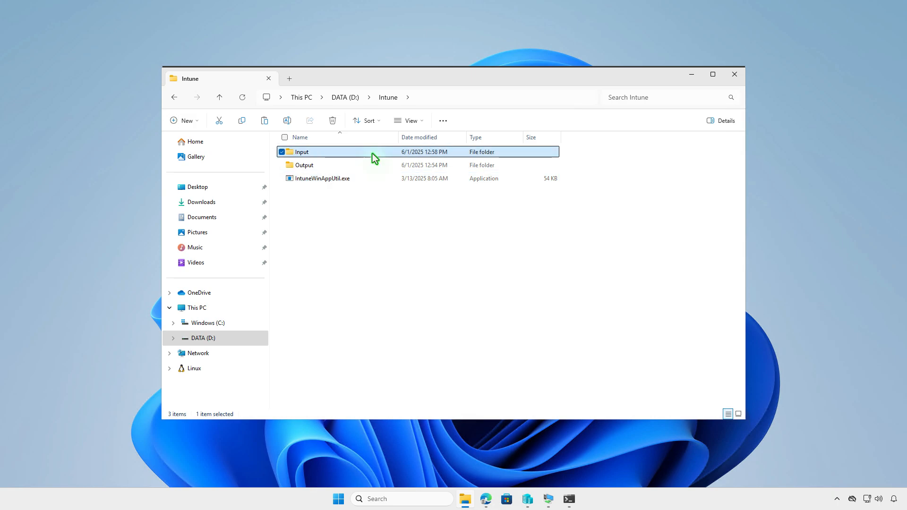
{"action": "right_click", "coordinate": [372, 154]}
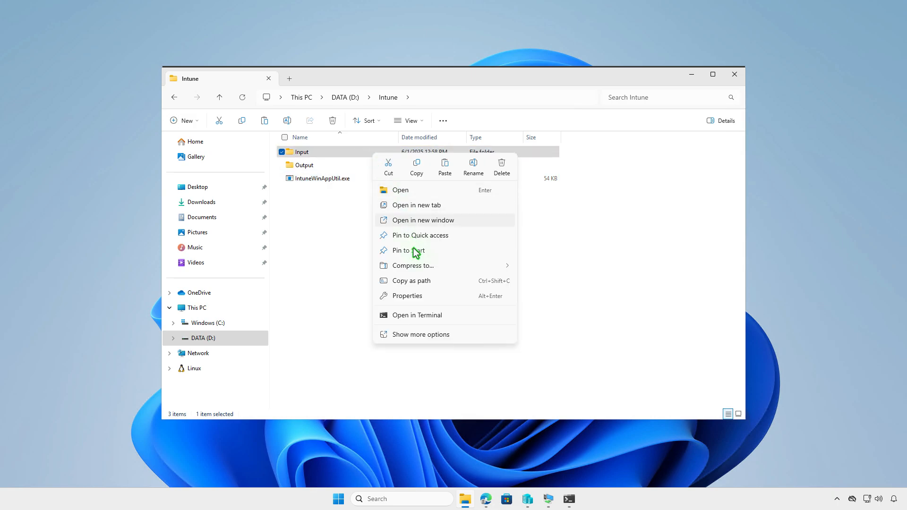
{"action": "left_click", "coordinate": [424, 281]}
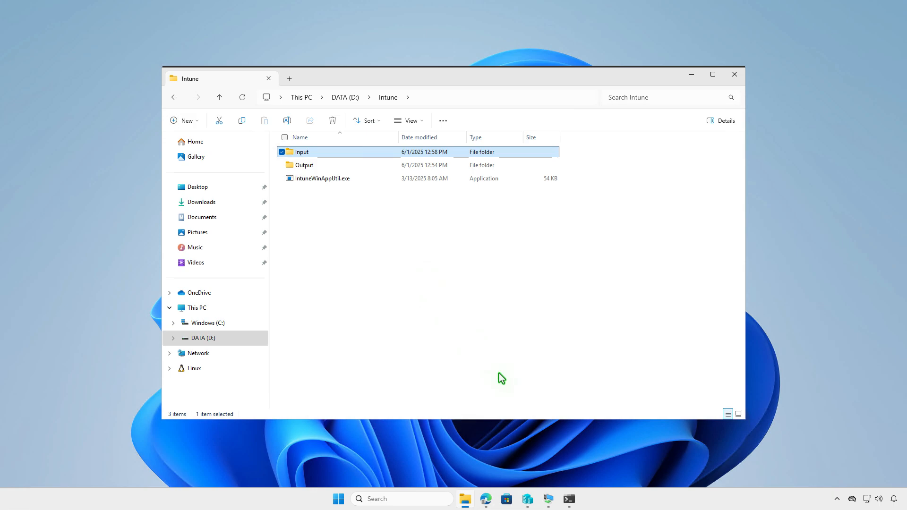
{"action": "left_click", "coordinate": [569, 499]}
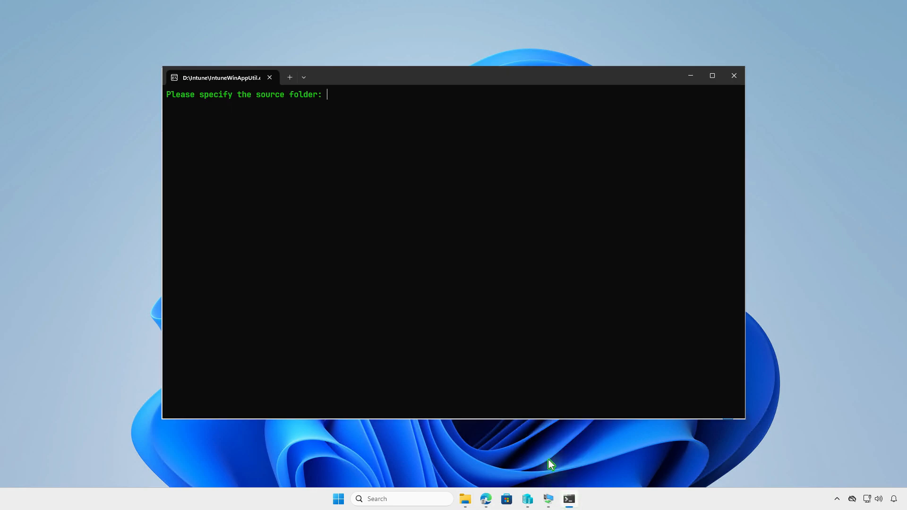
{"action": "type", "text": "\"D:\\Intune\\Input\""}
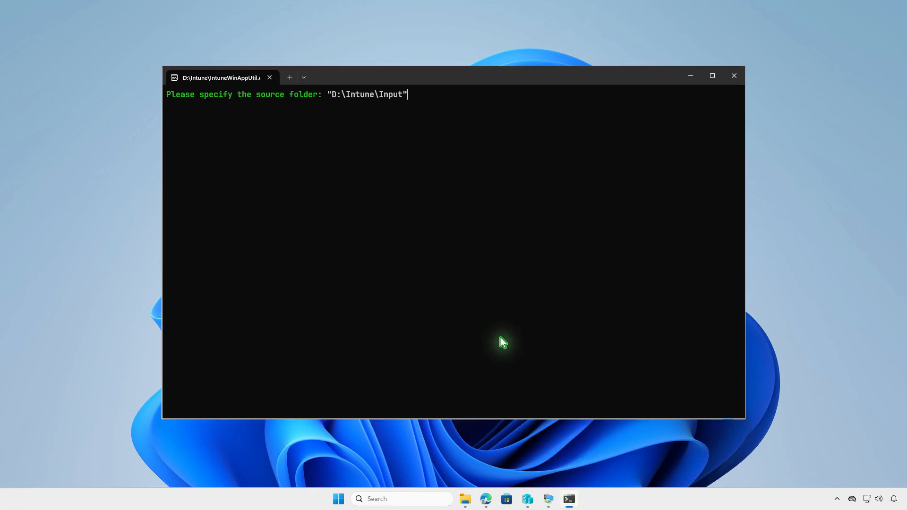
{"action": "key", "text": "Return"}
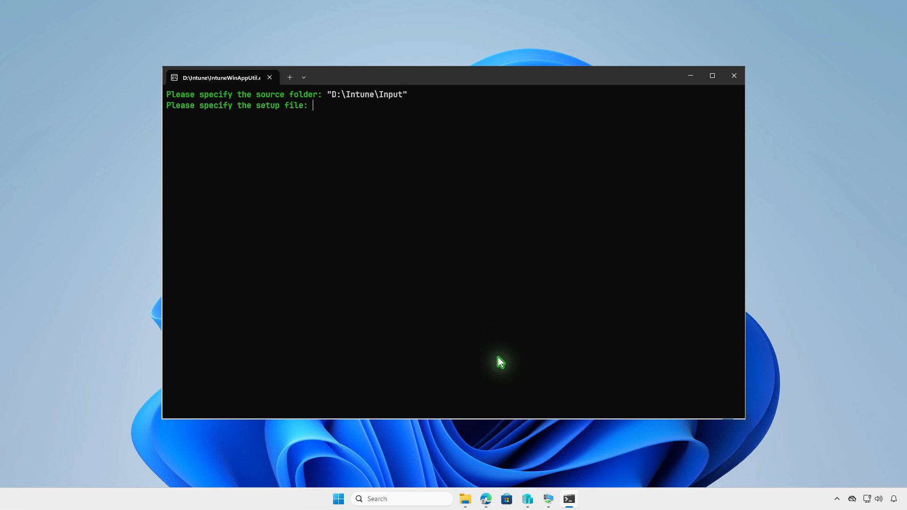
- Copy the path of CMTrace.exe in the Input folder and enter "D:\Intune\Input\CMTrace.exe" as the setup file
{"action": "left_click", "coordinate": [465, 499]}
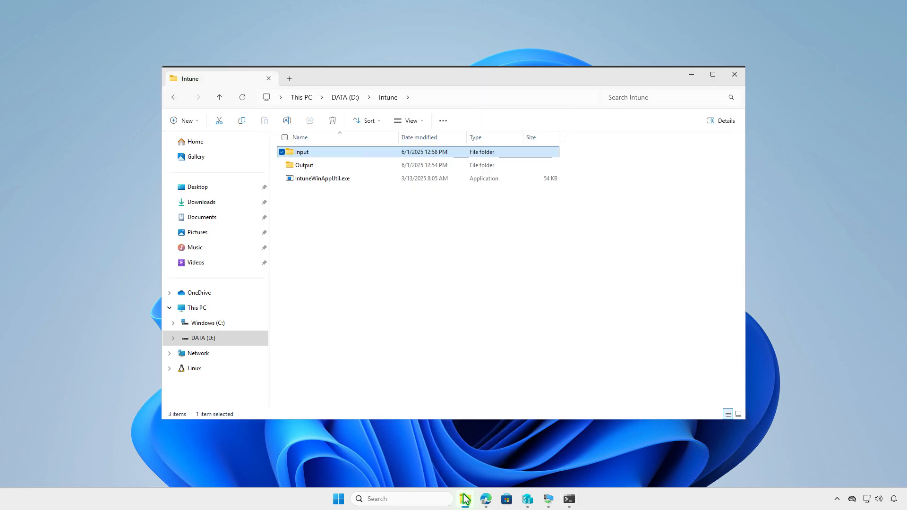
{"action": "double_click", "coordinate": [386, 152]}
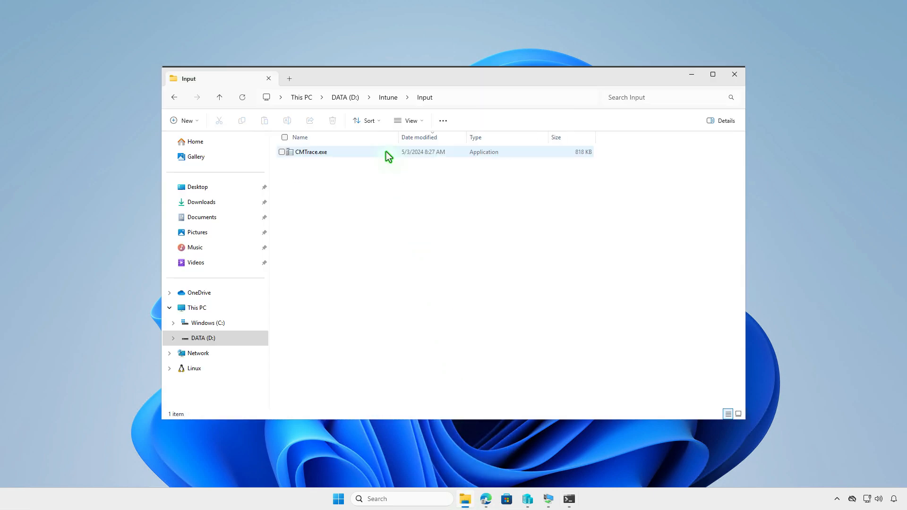
{"action": "left_click", "coordinate": [358, 153]}
{"action": "right_click", "coordinate": [358, 152]}
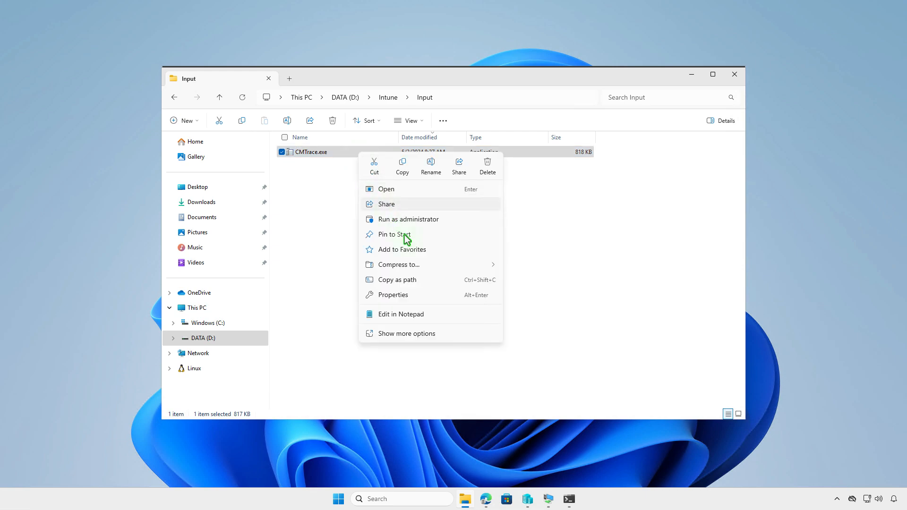
{"action": "left_click", "coordinate": [427, 279]}
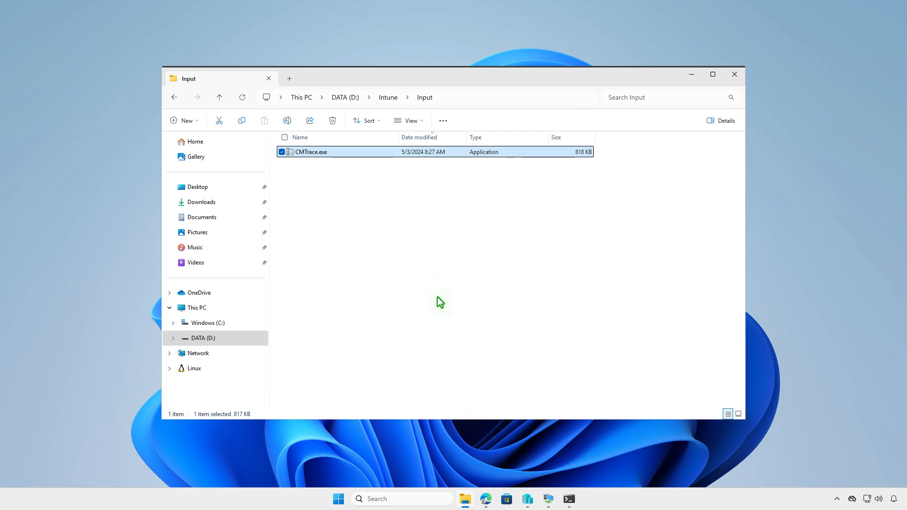
{"action": "left_click", "coordinate": [569, 499]}
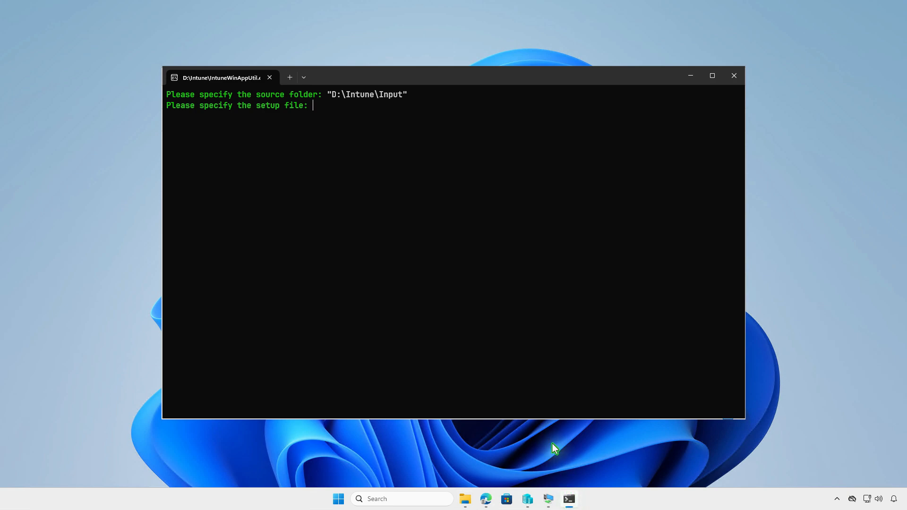
{"action": "type", "text": "\"D:\\Intune\\Input\\CMTrace.exe\""}
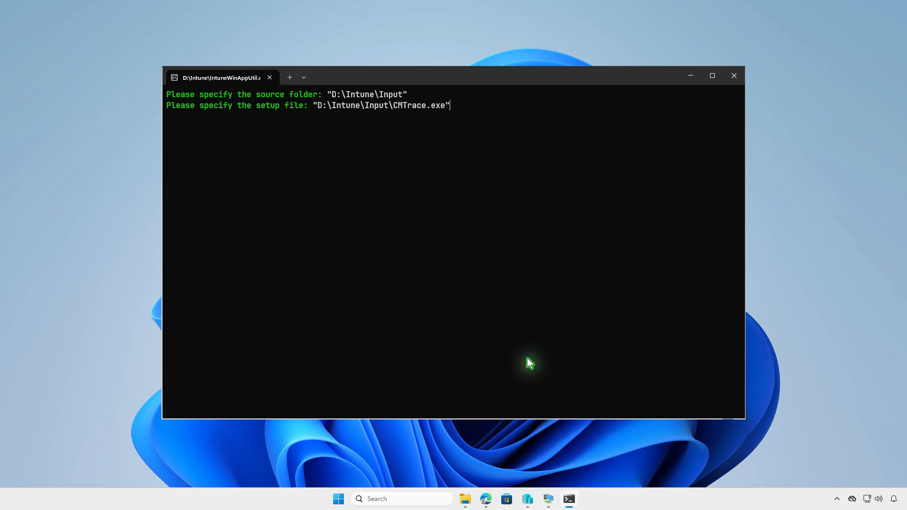
{"action": "key", "text": "Return"}
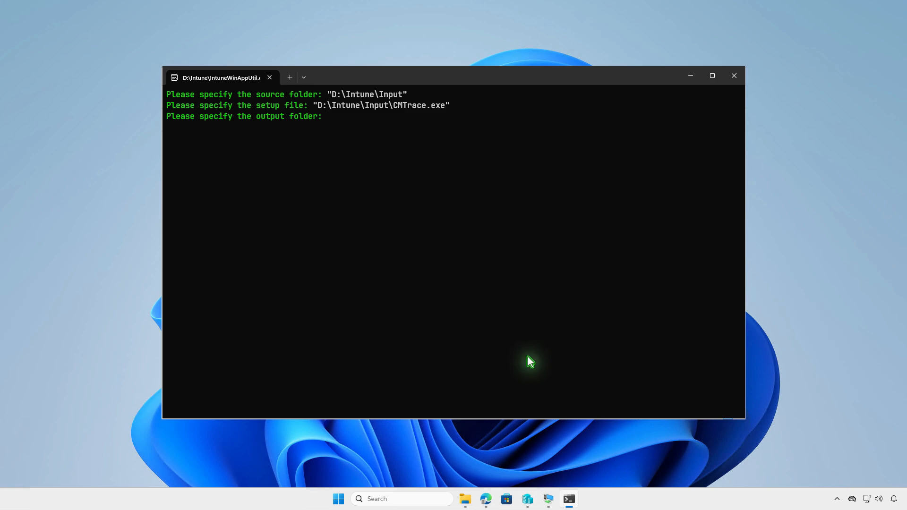
- Copy the Output folder's path, enter "D:\Intune\Output" as the output folder, and decline specifying a catalog folder
{"action": "left_click", "coordinate": [465, 499]}
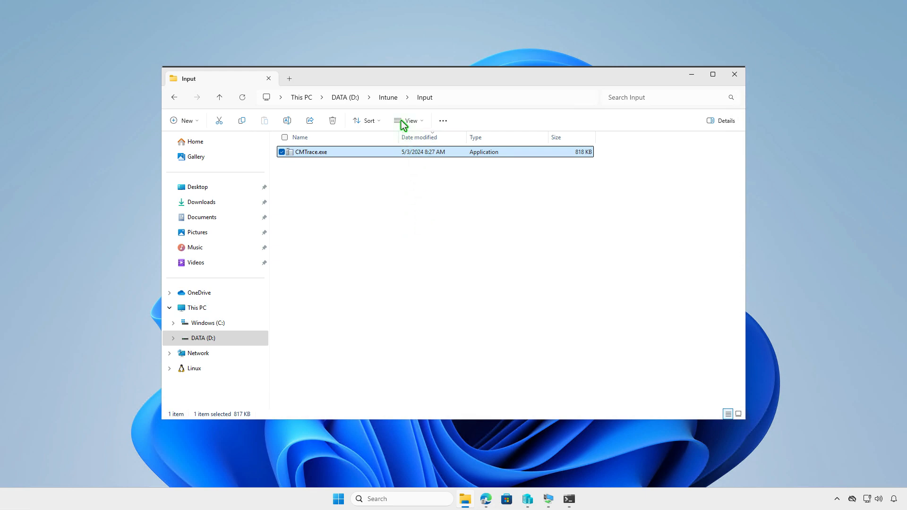
{"action": "left_click", "coordinate": [392, 97]}
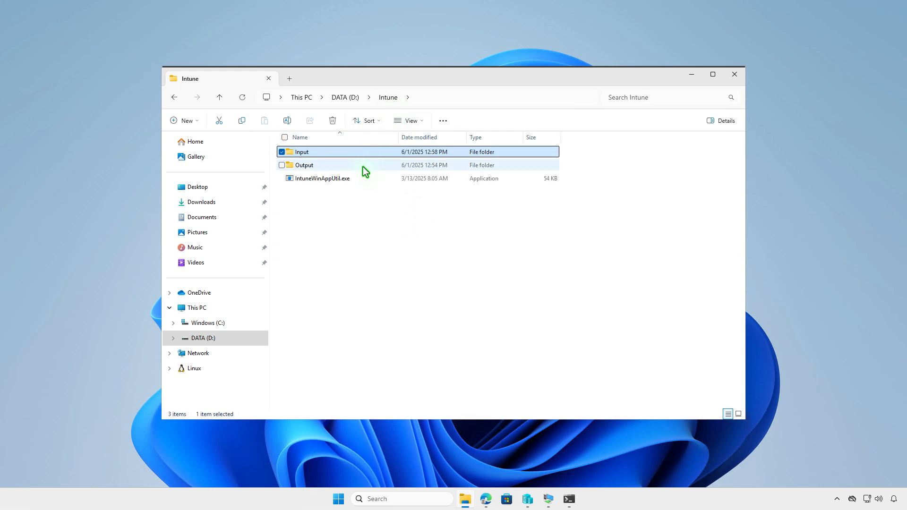
{"action": "left_click", "coordinate": [364, 168]}
{"action": "right_click", "coordinate": [365, 168]}
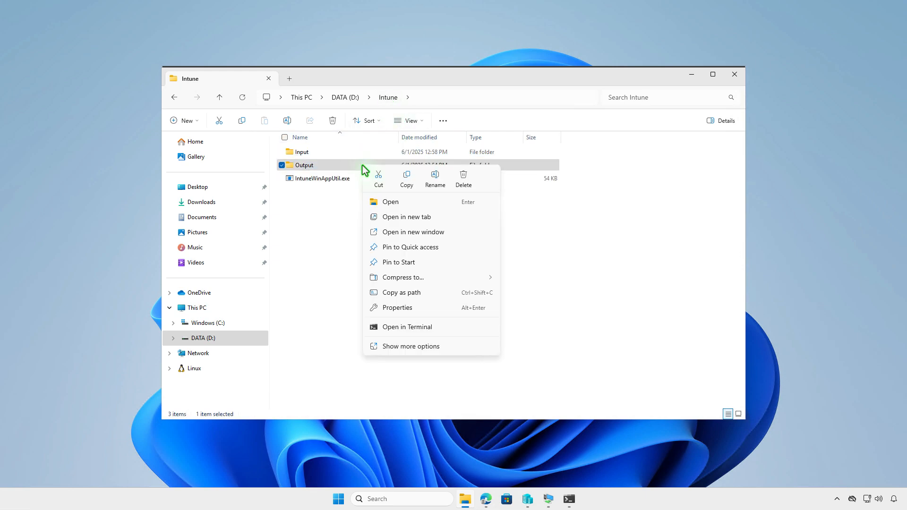
{"action": "left_click", "coordinate": [410, 293]}
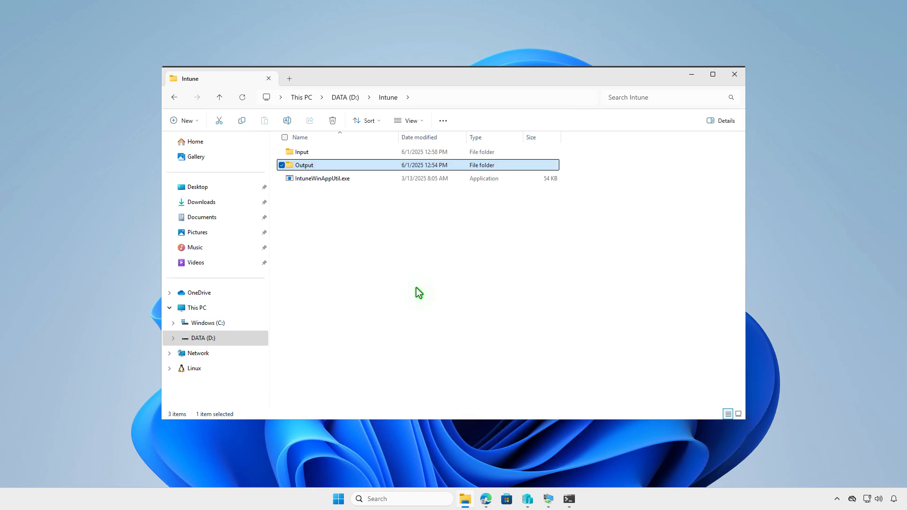
{"action": "left_click", "coordinate": [567, 497]}
{"action": "key", "text": "ctrl+v"}
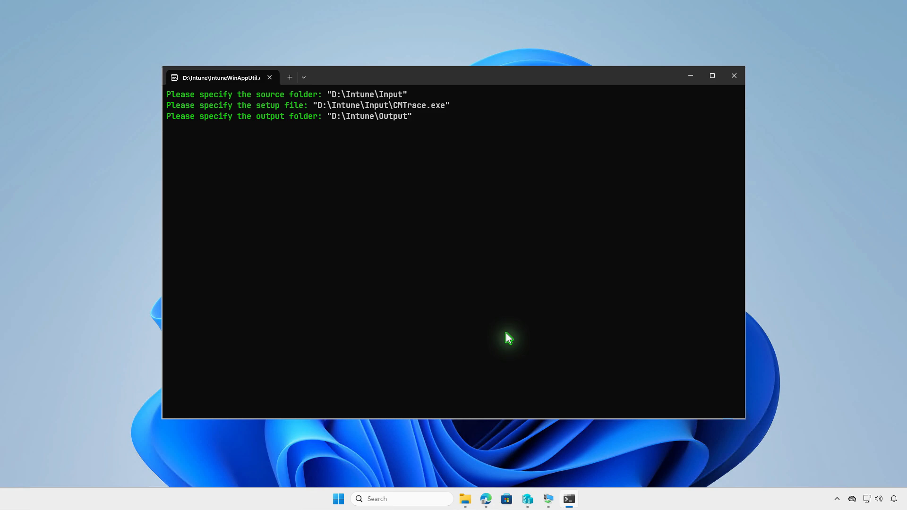
{"action": "key", "text": "Return"}
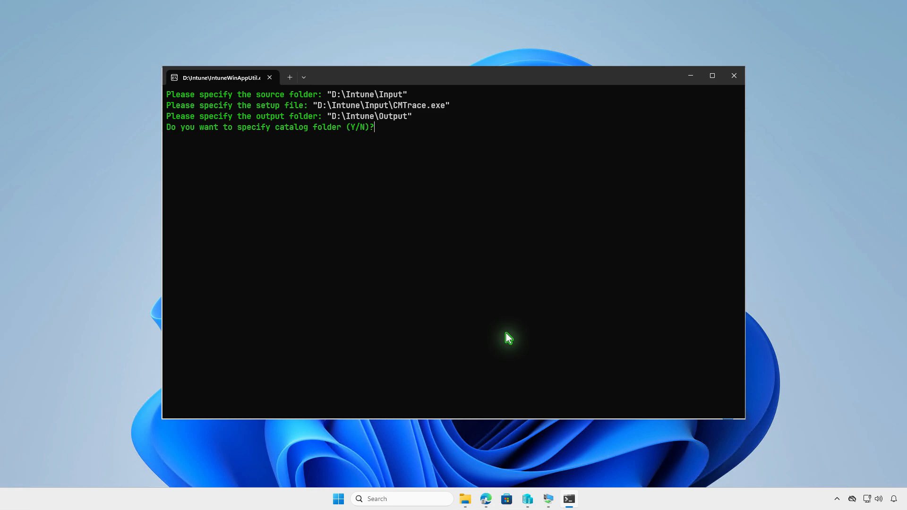
{"action": "key", "text": "n"}
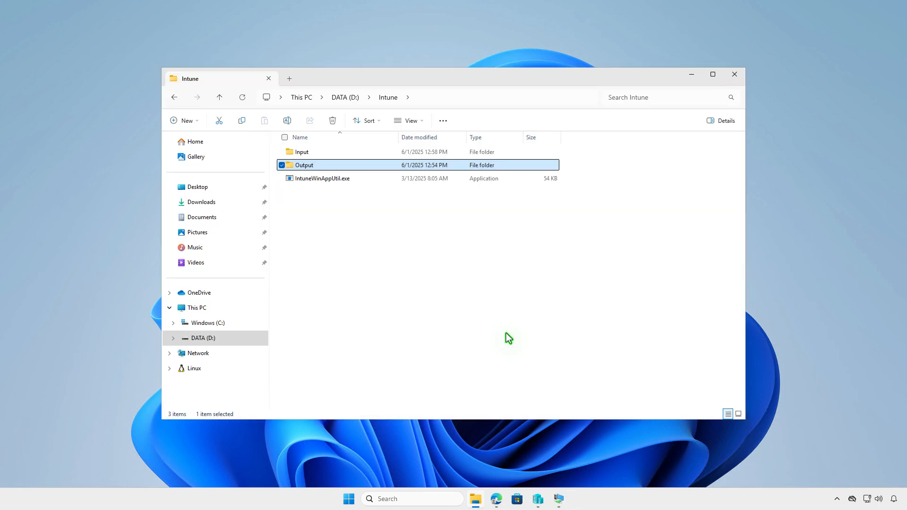
- Check the Output folder for the generated .intunewin package, and minimize the file window
{"action": "double_click", "coordinate": [390, 167]}
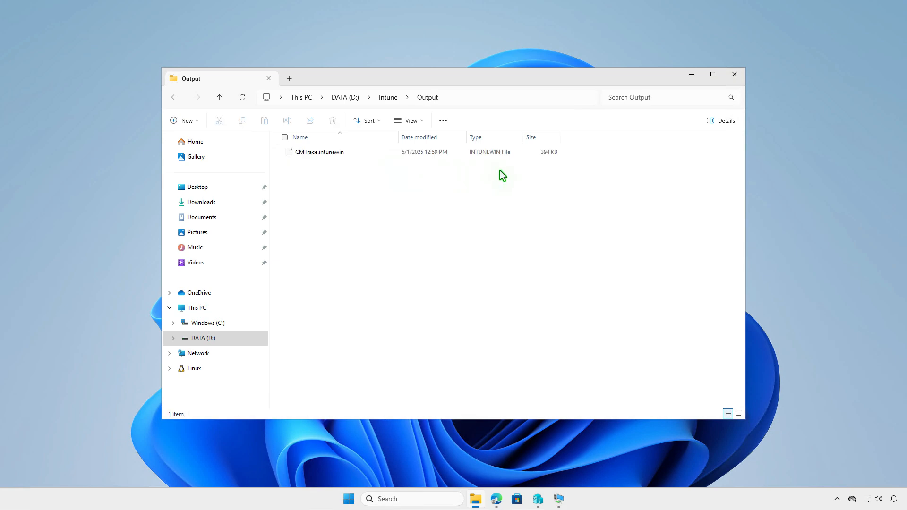
{"action": "key", "text": "alt"}
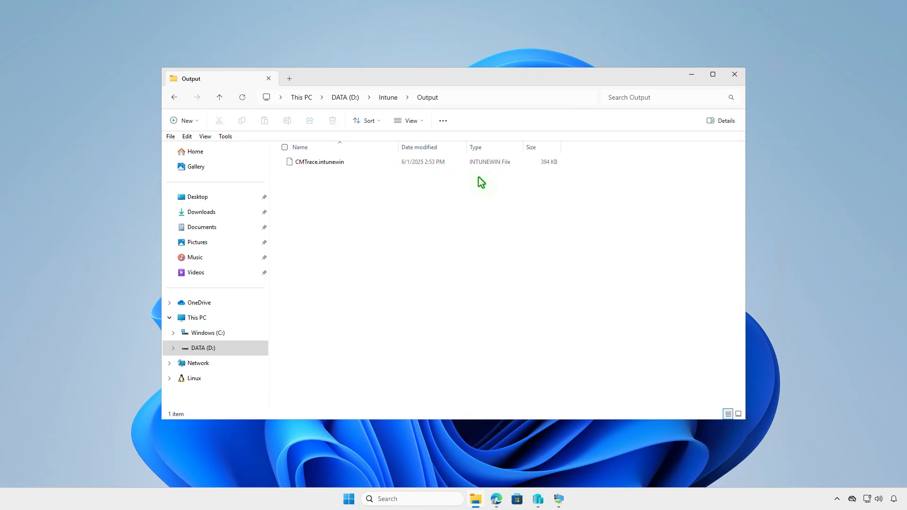
{"action": "left_click", "coordinate": [690, 79]}
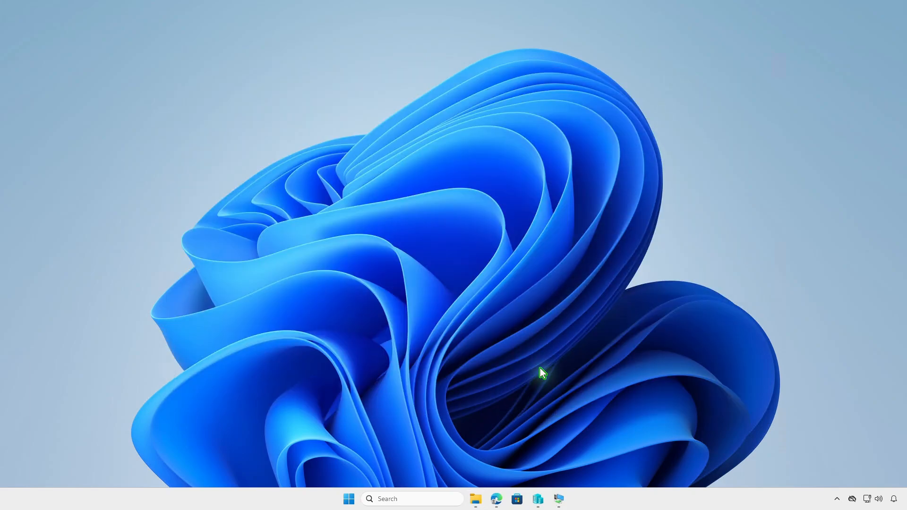
- Switch to the Microsoft Intune admin center in Edge and open the Windows apps list under Apps
{"action": "left_click", "coordinate": [496, 499]}
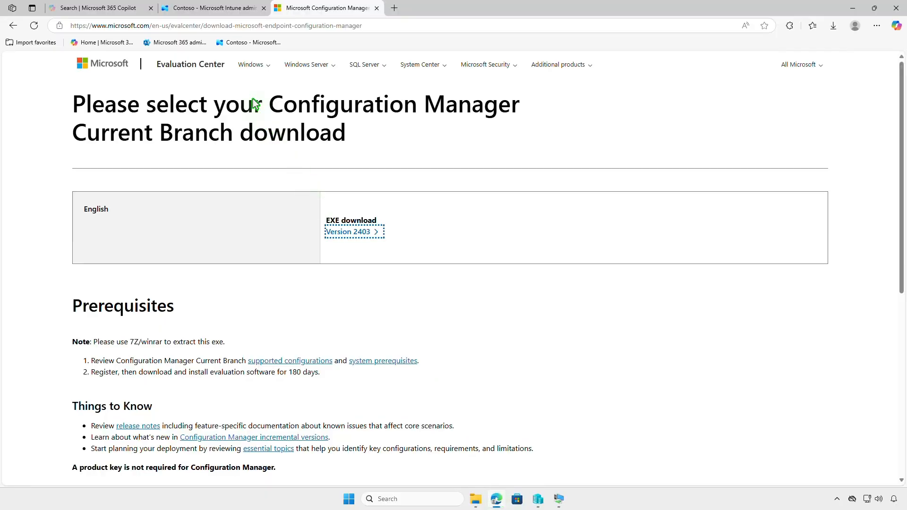
{"action": "left_click", "coordinate": [228, 10]}
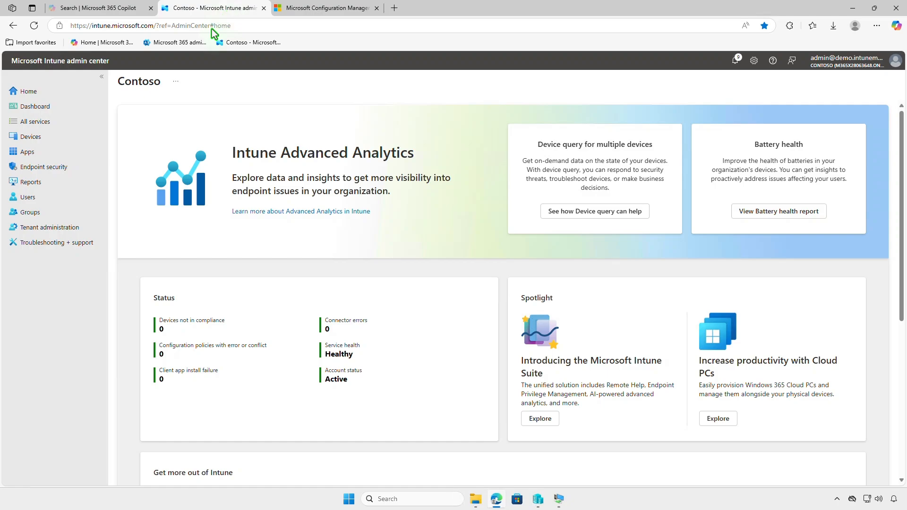
{"action": "left_click", "coordinate": [58, 153]}
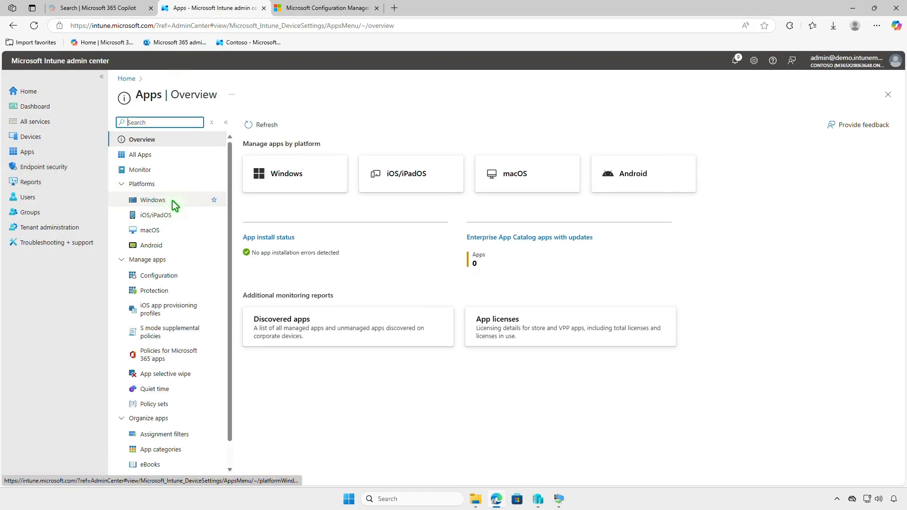
{"action": "left_click", "coordinate": [174, 202]}
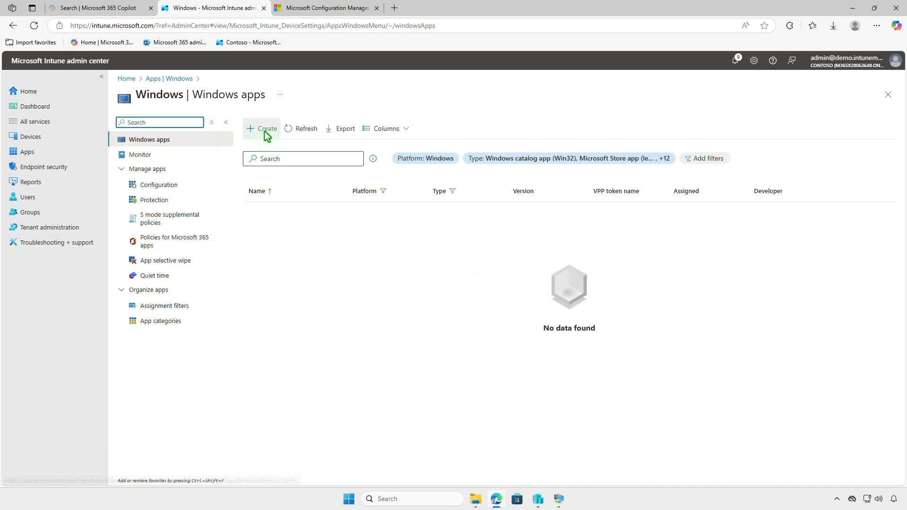
- Create a new app with the app type Windows app (Win32)
{"action": "left_click", "coordinate": [267, 135]}
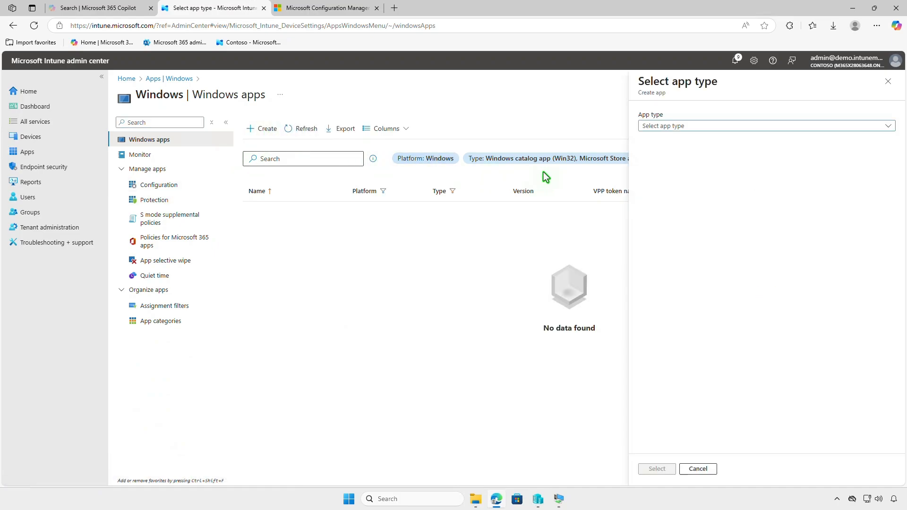
{"action": "left_click", "coordinate": [741, 126]}
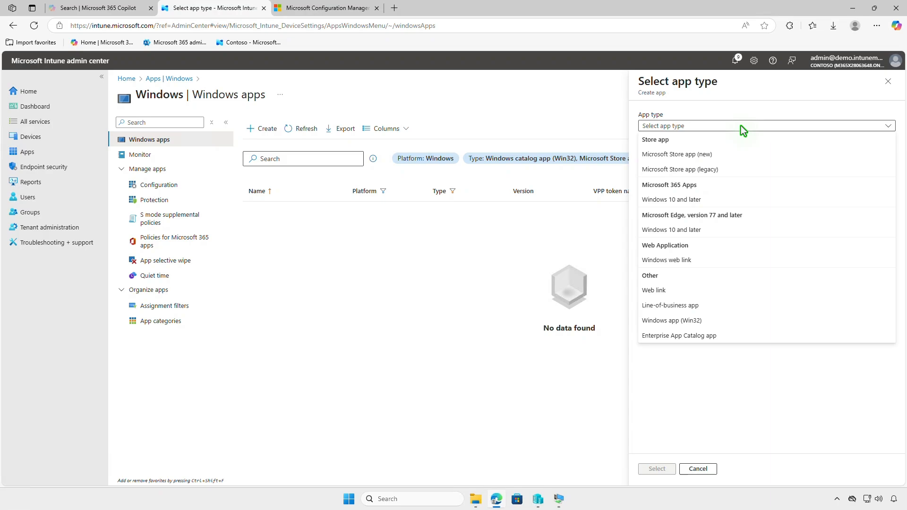
{"action": "left_click", "coordinate": [741, 320]}
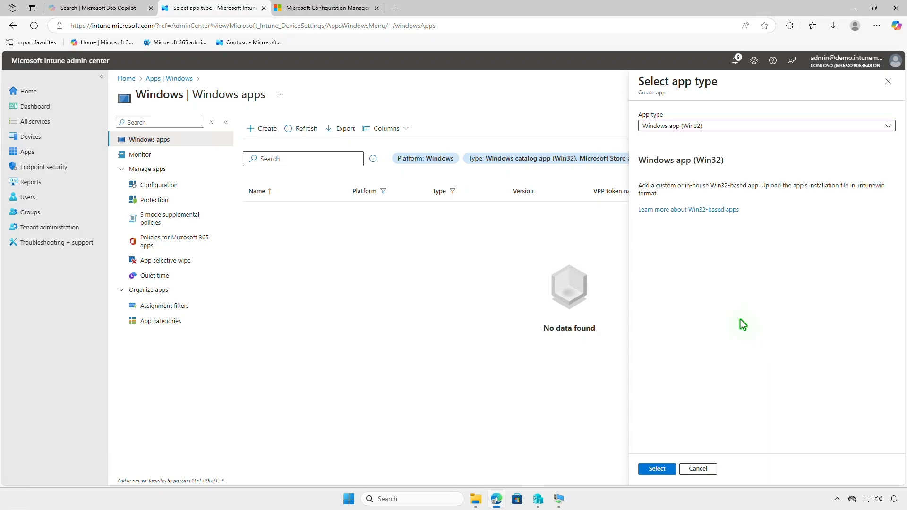
{"action": "left_click", "coordinate": [660, 469]}
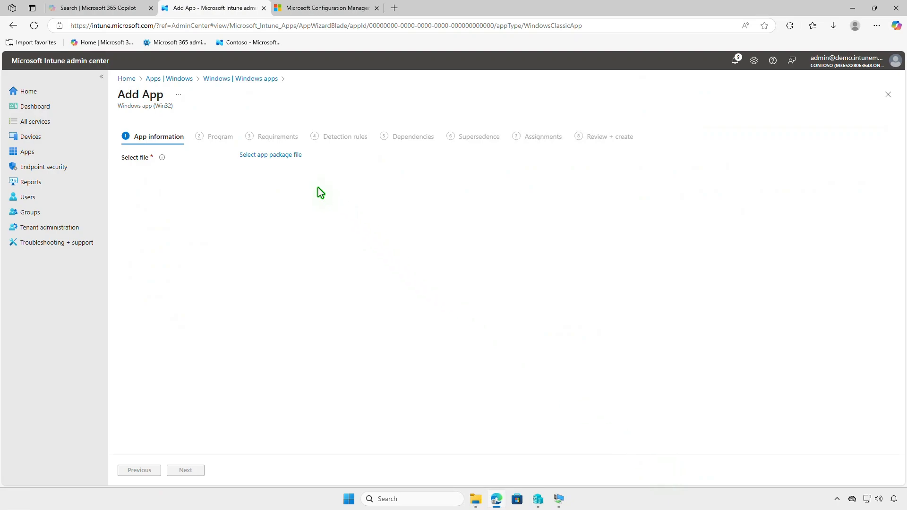
- Load CMTrace.intunewin from D:\Intune\Output as the app package file, and set the app name to CMTrace and the publisher to Microsoft
{"action": "left_click", "coordinate": [292, 156]}
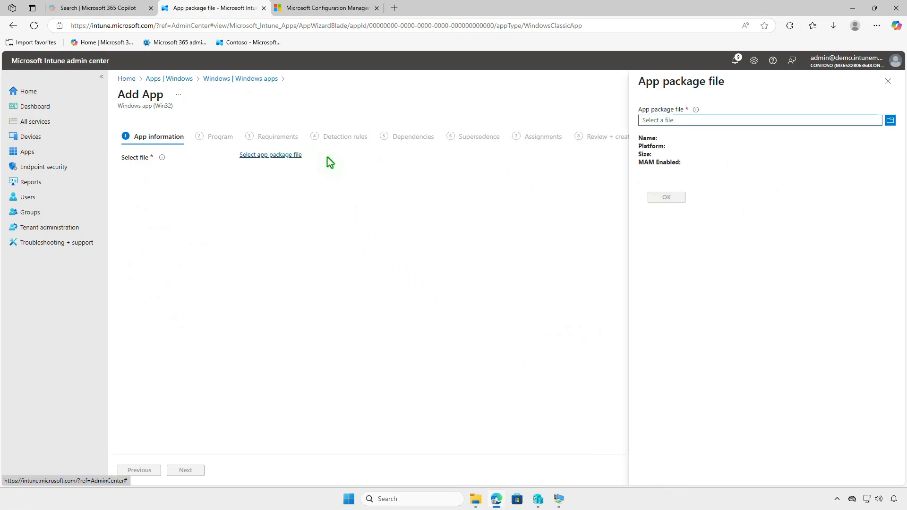
{"action": "left_click", "coordinate": [751, 120]}
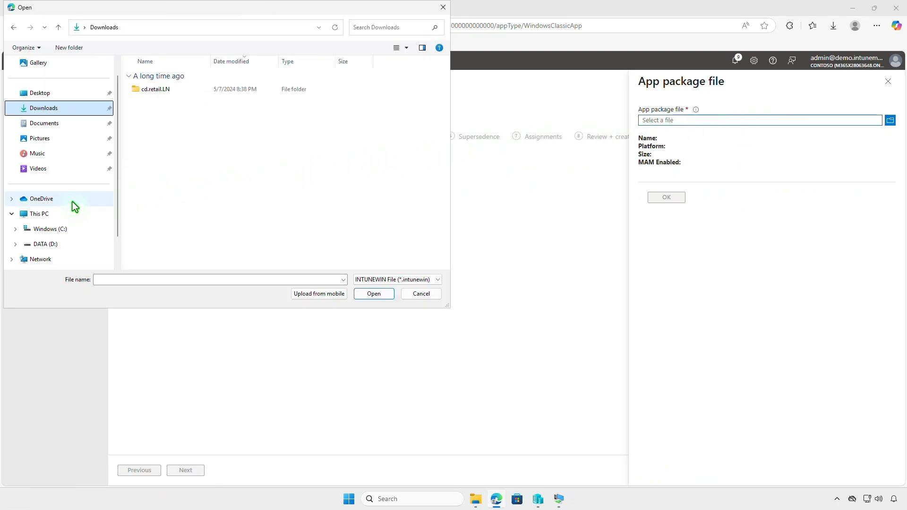
{"action": "left_click", "coordinate": [53, 214]}
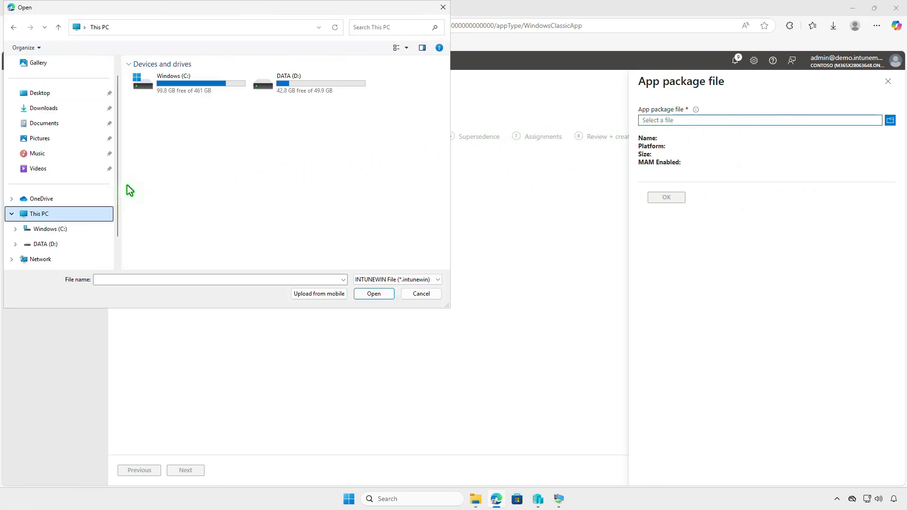
{"action": "double_click", "coordinate": [339, 87]}
{"action": "double_click", "coordinate": [188, 79]}
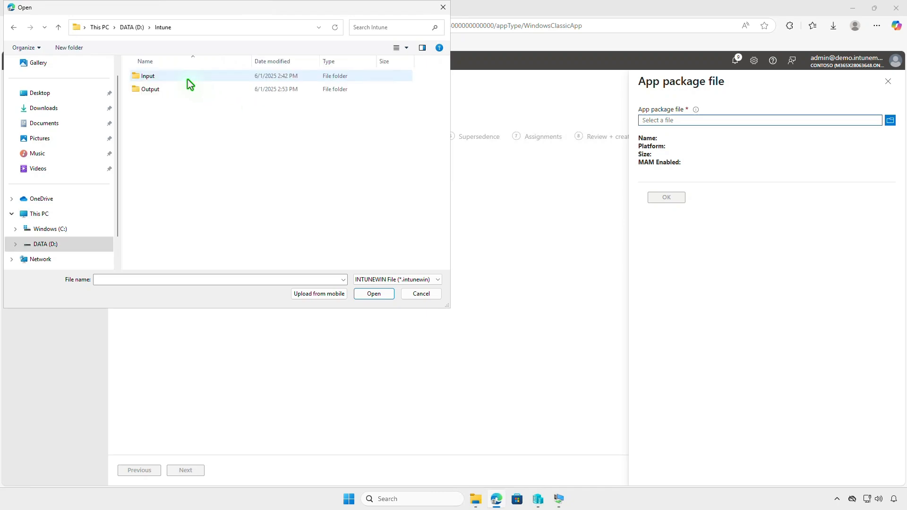
{"action": "double_click", "coordinate": [191, 91]}
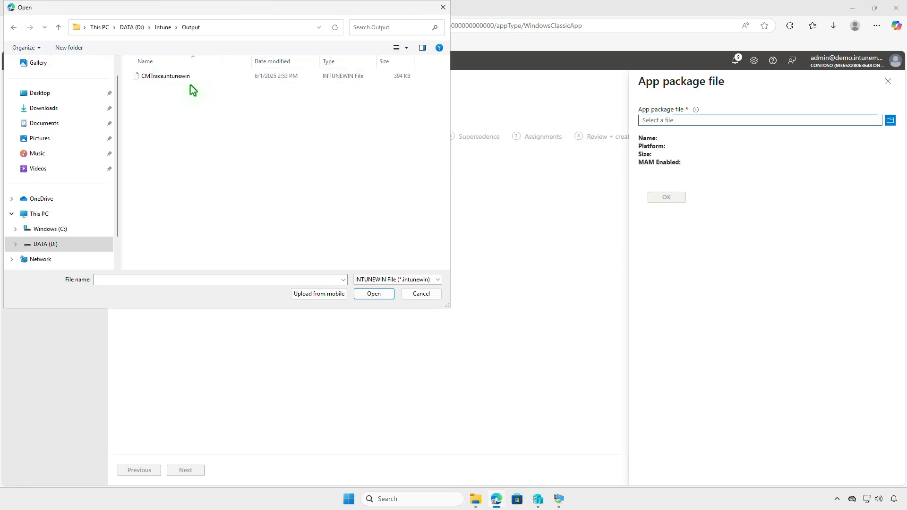
{"action": "left_click", "coordinate": [194, 78]}
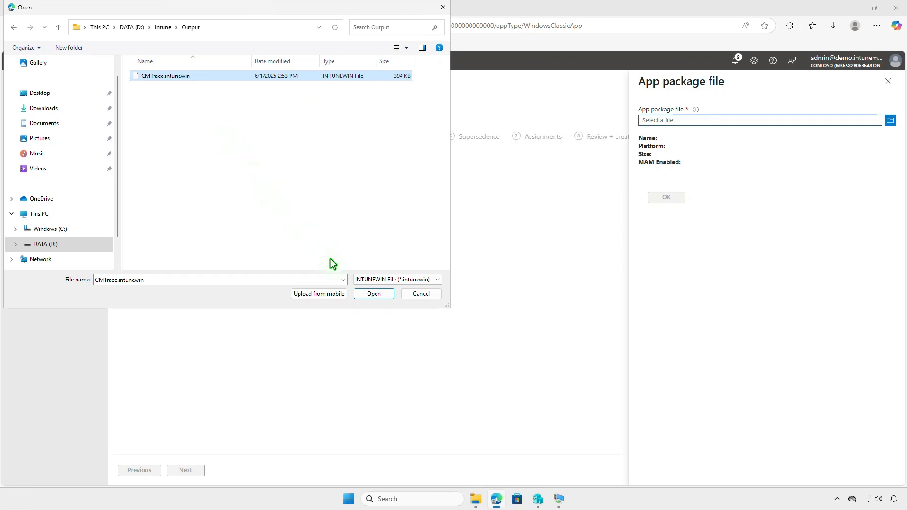
{"action": "left_click", "coordinate": [372, 293]}
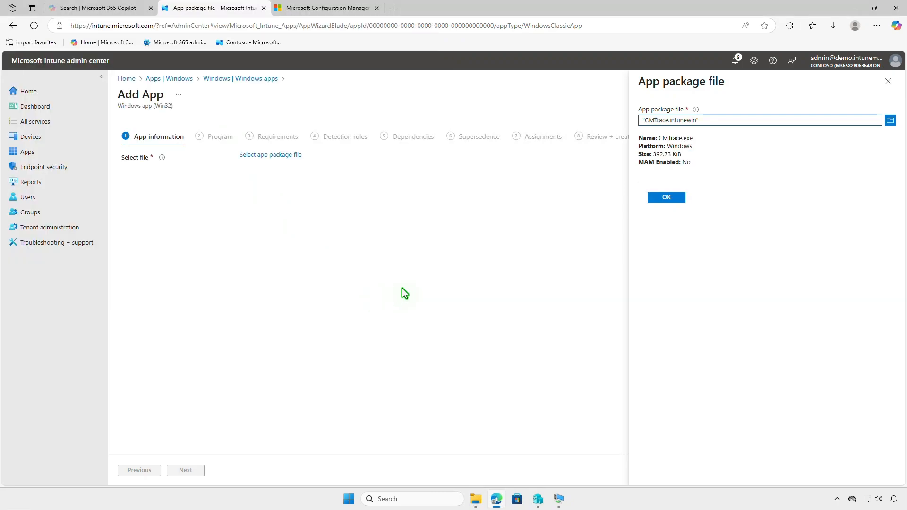
{"action": "left_click", "coordinate": [667, 197]}
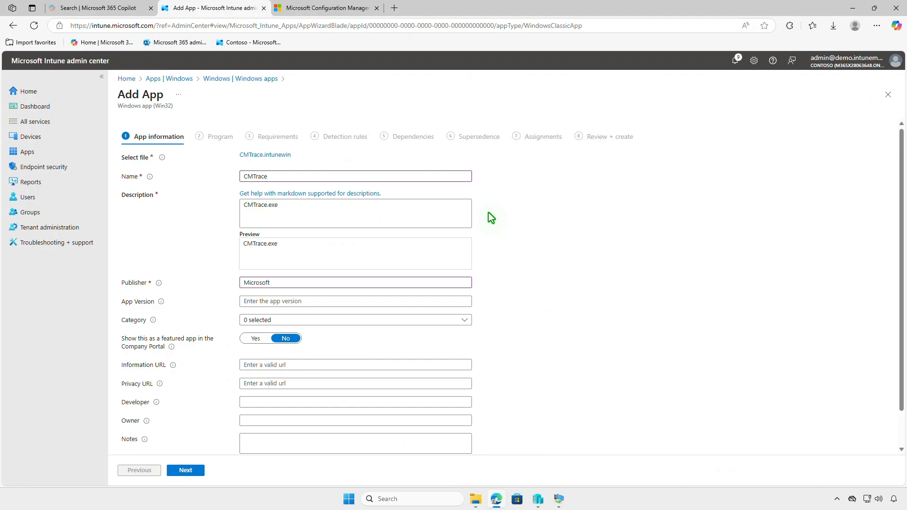
- Upload GetImage.png from the Downloads folder as the app's logo
{"action": "scroll", "coordinate": [488, 218], "scroll_direction": "down", "scroll_amount": 1}
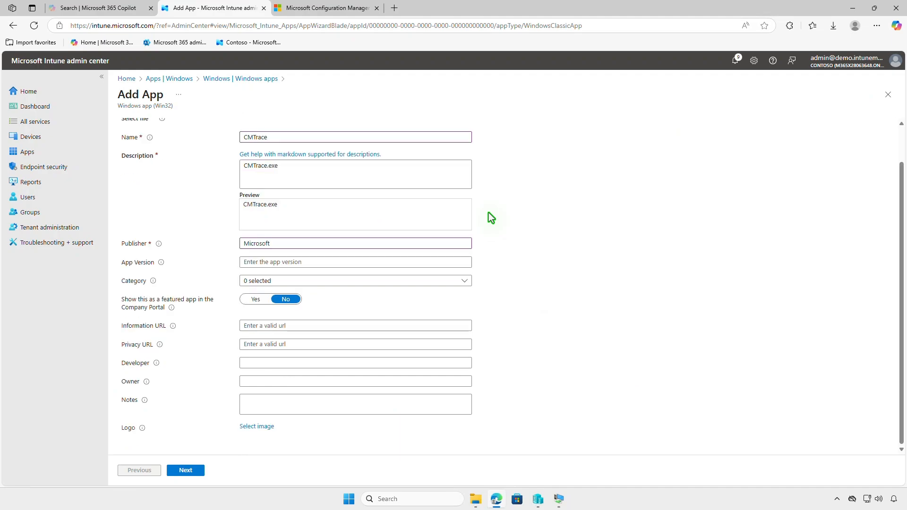
{"action": "left_click", "coordinate": [267, 429]}
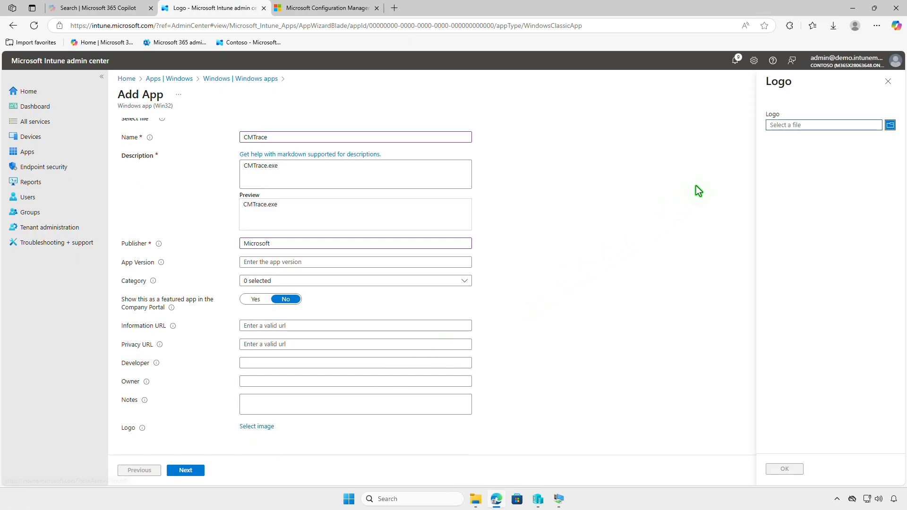
{"action": "left_click", "coordinate": [794, 127]}
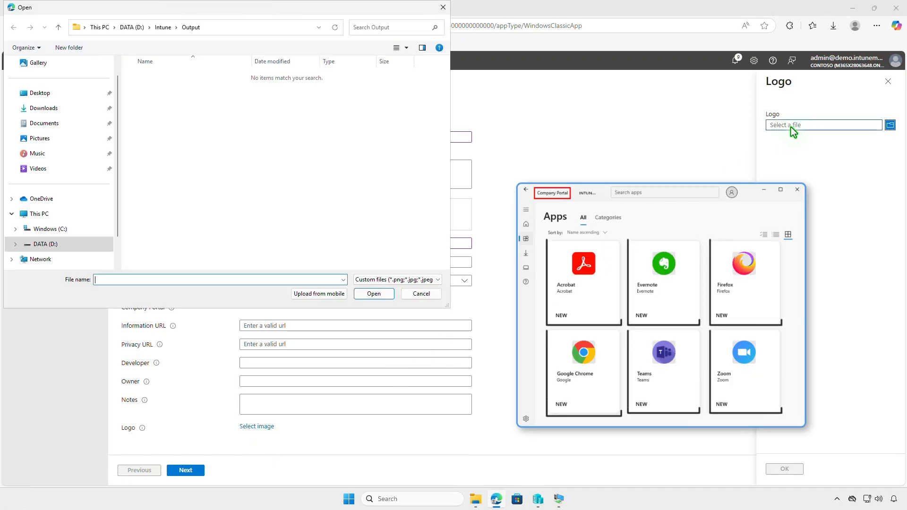
{"action": "left_click", "coordinate": [66, 110]}
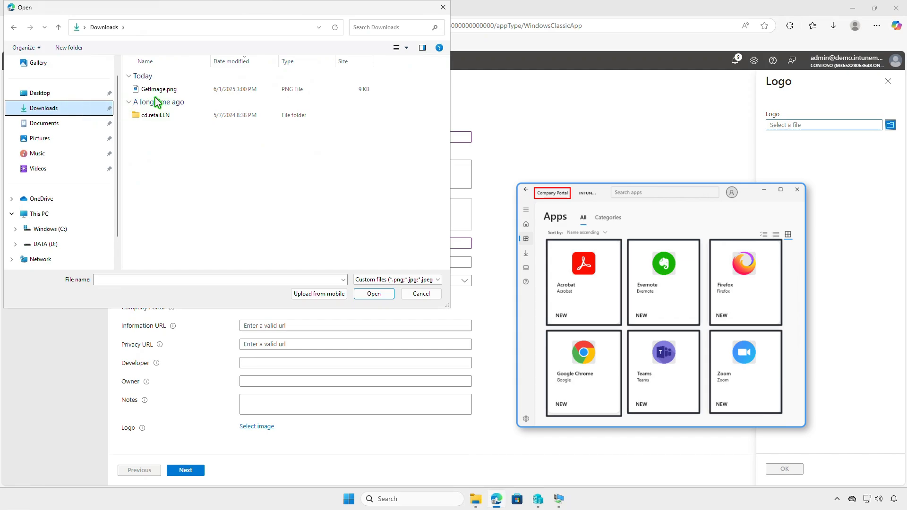
{"action": "left_click", "coordinate": [184, 92]}
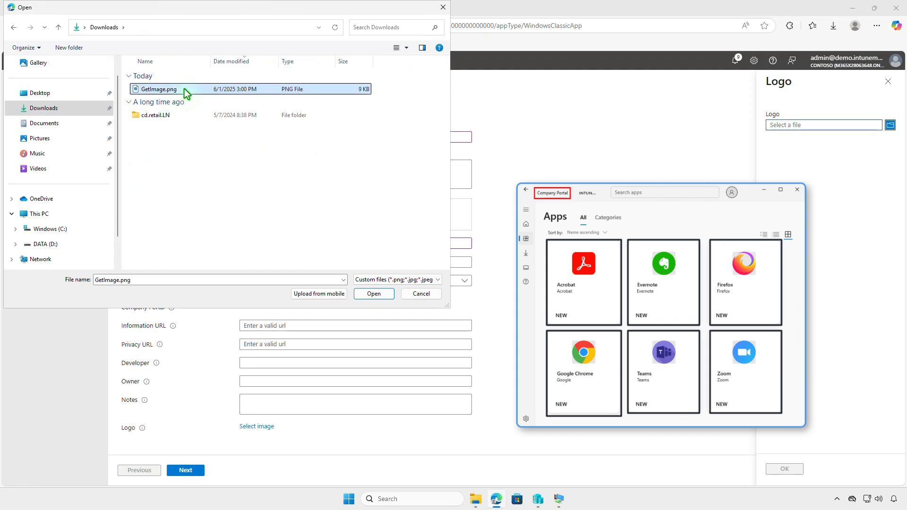
{"action": "left_click", "coordinate": [369, 294]}
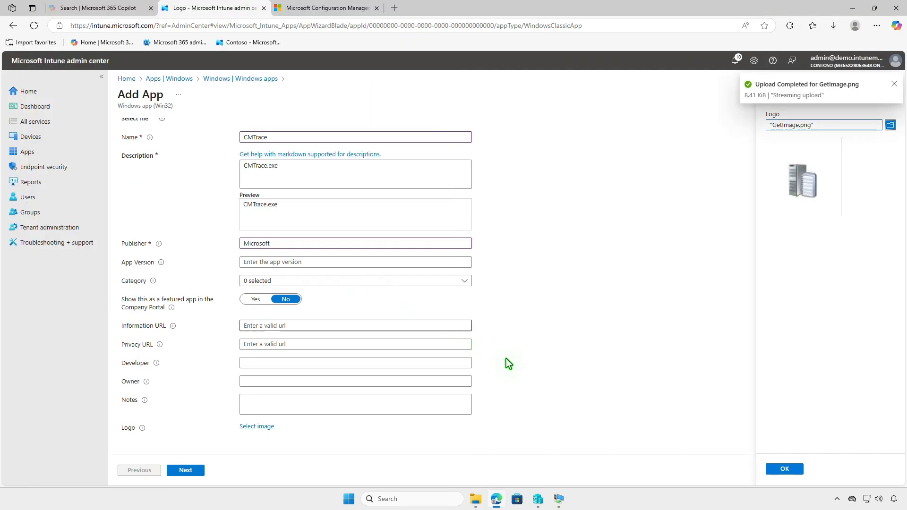
{"action": "left_click", "coordinate": [776, 470]}
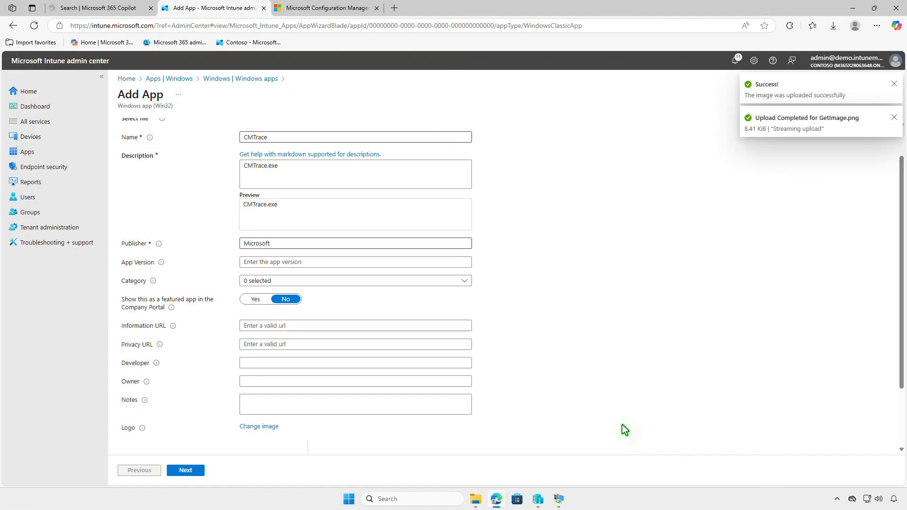
- Set the install command to "Powershell.exe -NoProfile -ExecutionPolicy ByPass -File install.ps1" and the uninstall command to the same with uninstall.ps1, and continue to the requirements
{"action": "scroll", "coordinate": [621, 424], "scroll_direction": "down", "scroll_amount": 3}
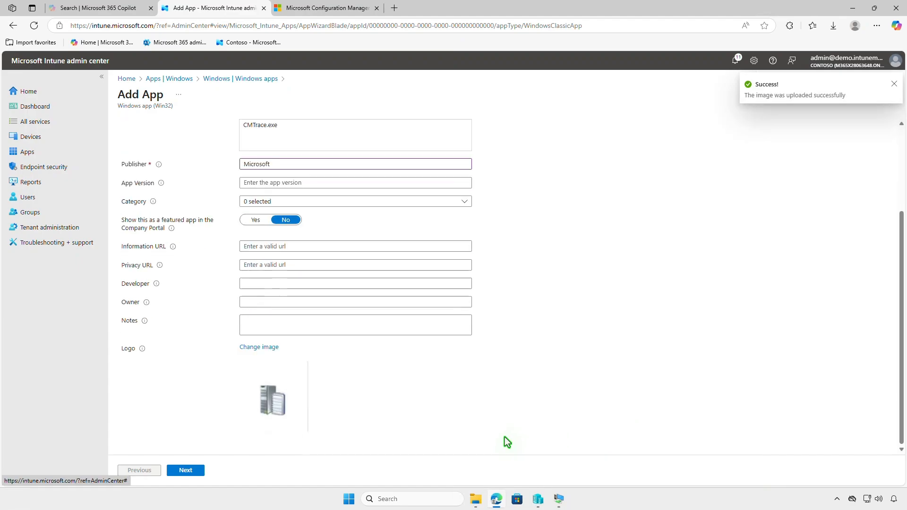
{"action": "left_click", "coordinate": [198, 471]}
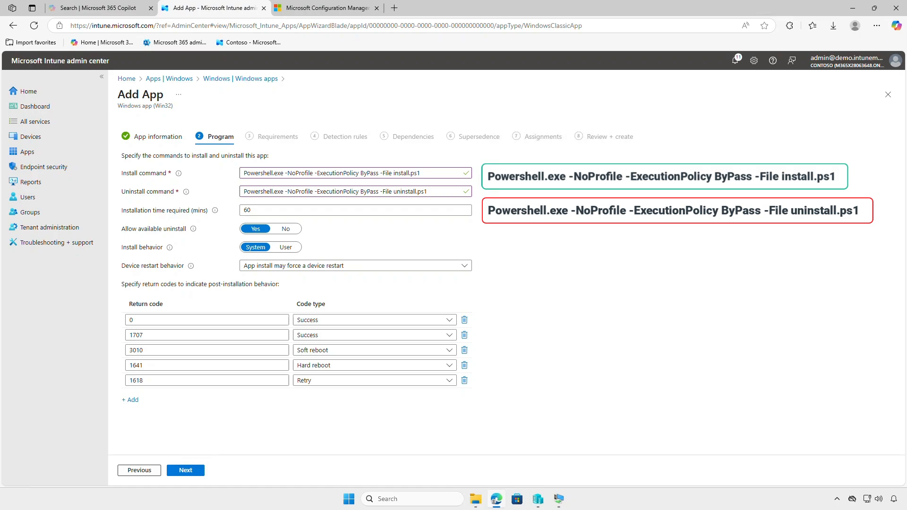
{"action": "left_click", "coordinate": [198, 471]}
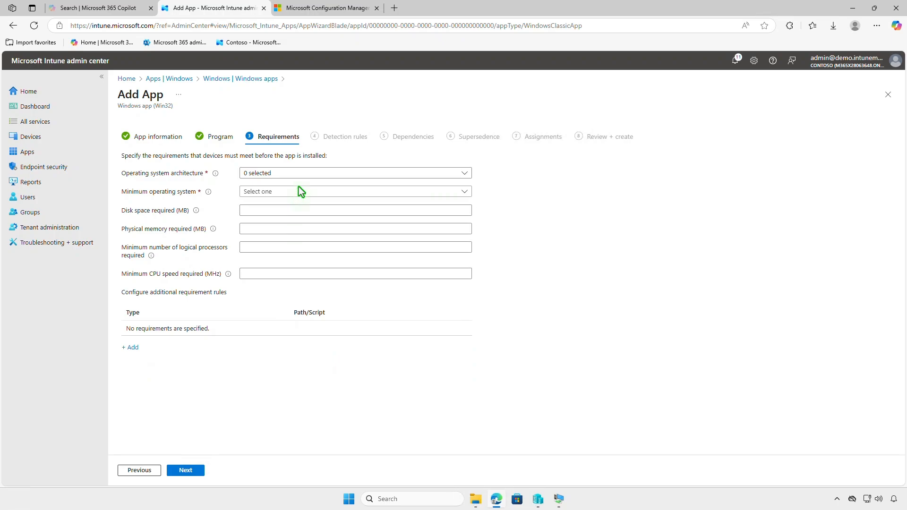
- Require a 64-bit operating system architecture and Windows 10 1607 as the minimum operating system, and continue to the detection rules
{"action": "left_click", "coordinate": [305, 173]}
{"action": "left_click", "coordinate": [276, 202]}
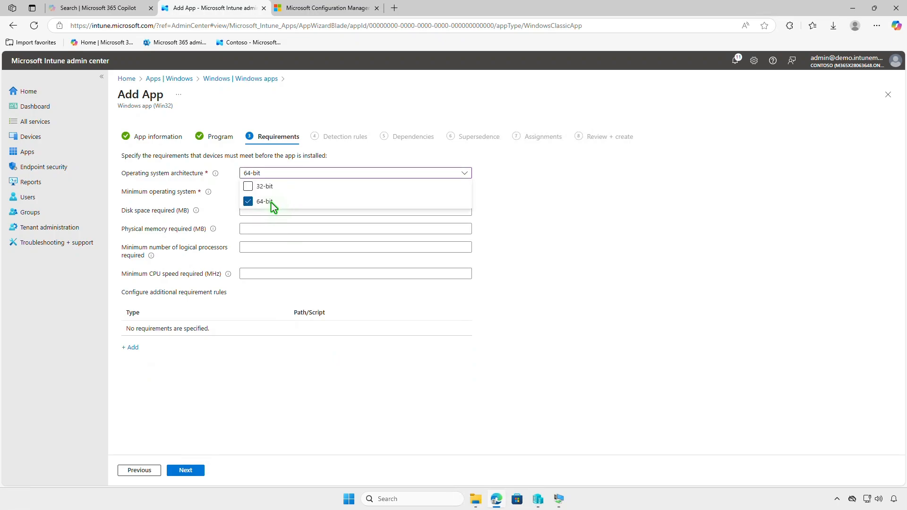
{"action": "left_click", "coordinate": [222, 209]}
{"action": "left_click", "coordinate": [306, 193]}
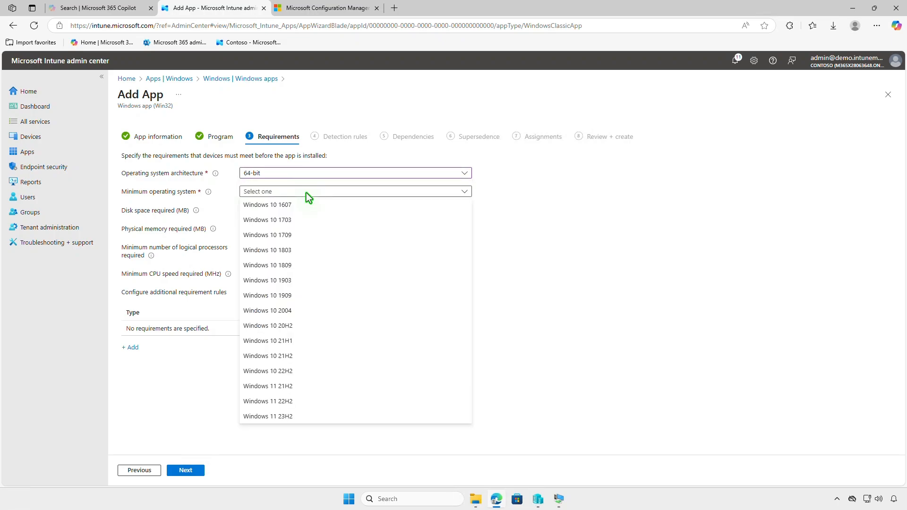
{"action": "left_click", "coordinate": [307, 204]}
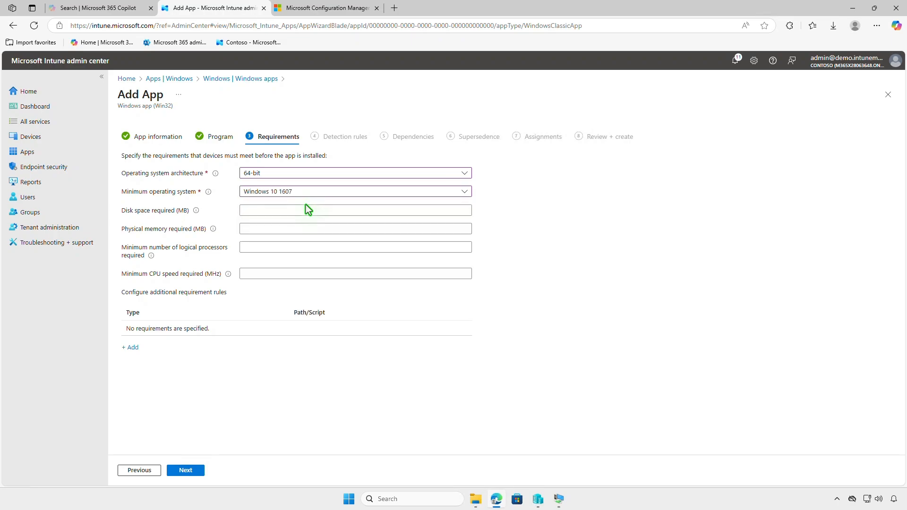
{"action": "left_click", "coordinate": [196, 471]}
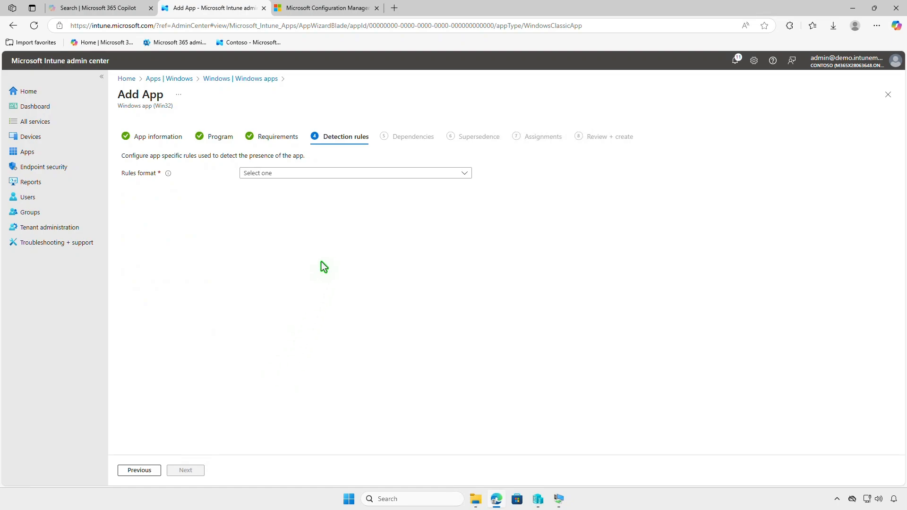
- Manually configure a File detection rule with path %ProgramFiles(x86)%\CMTrace, file CMTrace.exe and method "File or folder exists", and continue to the dependencies
{"action": "left_click", "coordinate": [346, 173]}
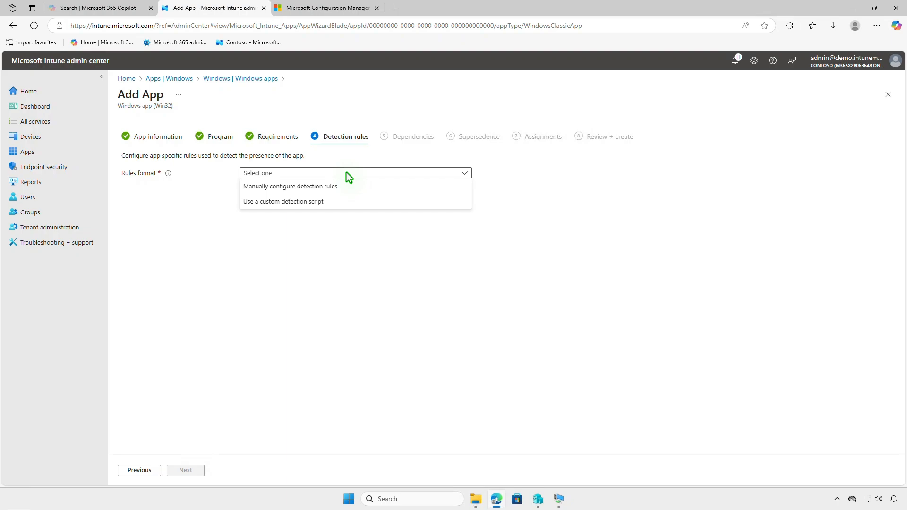
{"action": "left_click", "coordinate": [347, 184]}
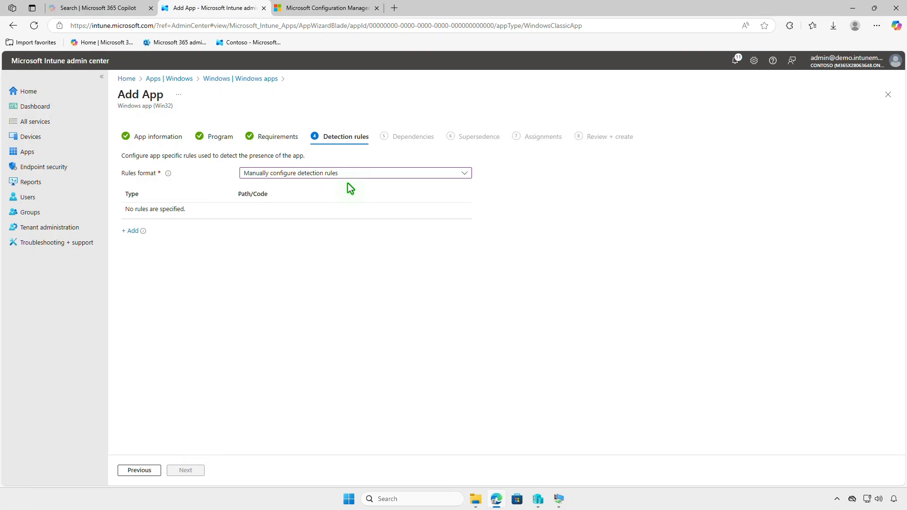
{"action": "left_click", "coordinate": [132, 231]}
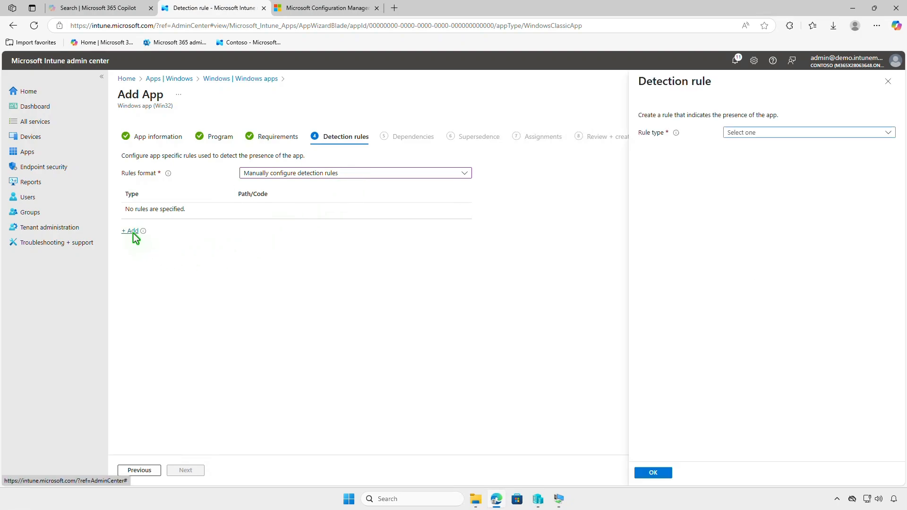
{"action": "left_click", "coordinate": [786, 133]}
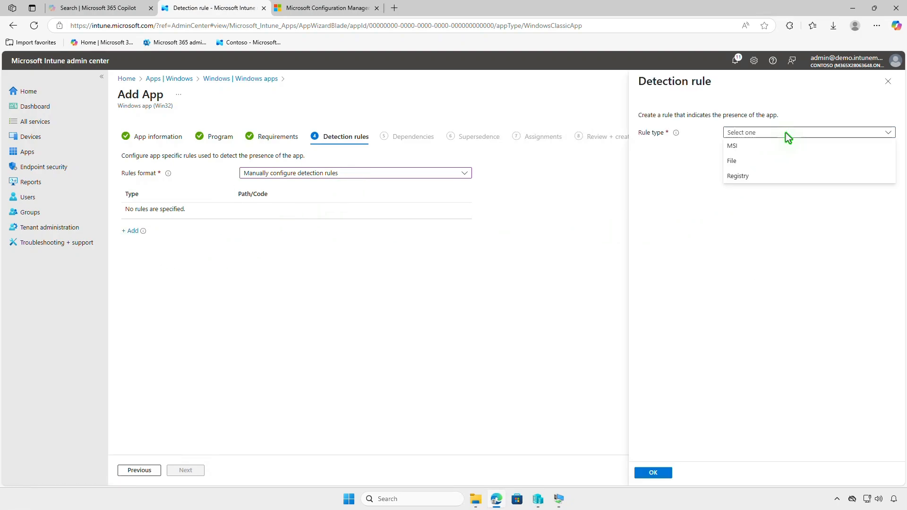
{"action": "left_click", "coordinate": [805, 163]}
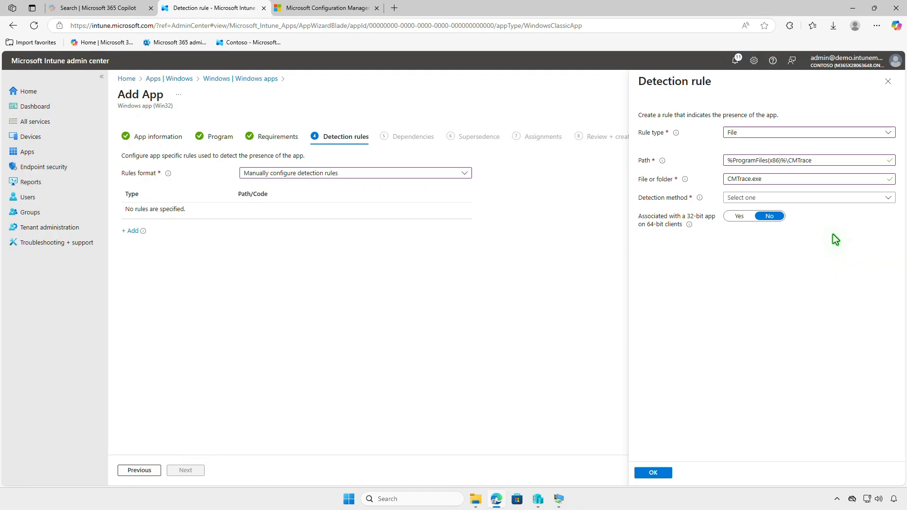
{"action": "left_click", "coordinate": [827, 198]}
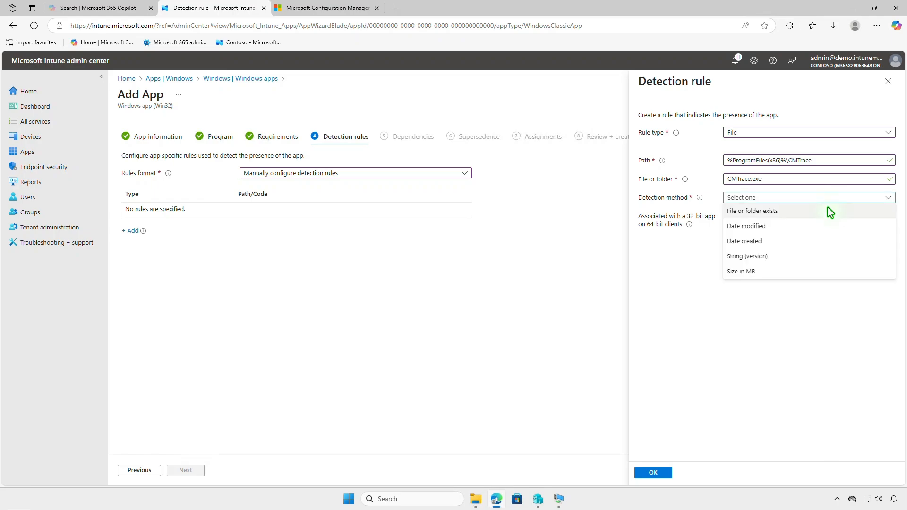
{"action": "left_click", "coordinate": [829, 211]}
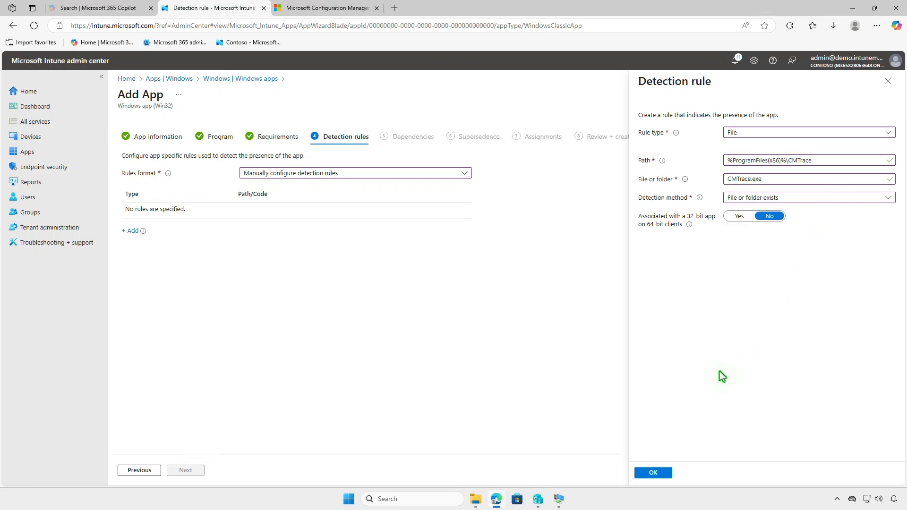
{"action": "left_click", "coordinate": [652, 473]}
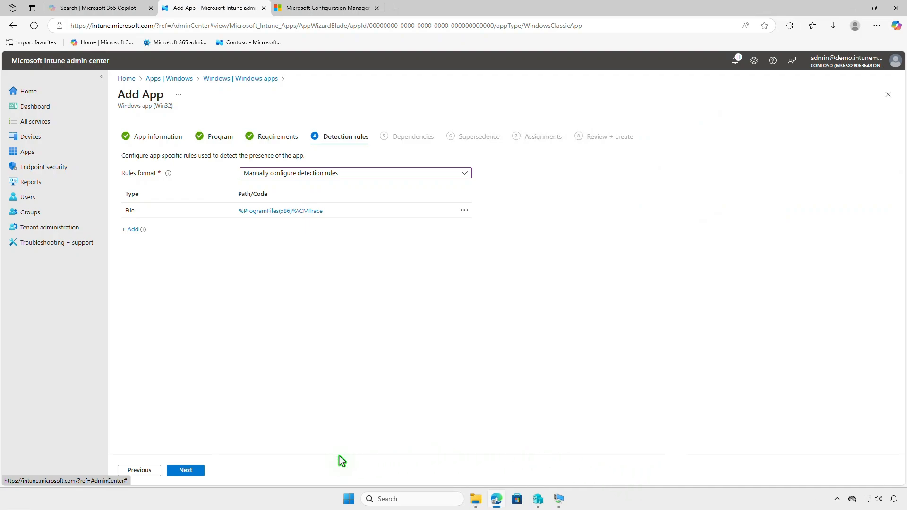
{"action": "left_click", "coordinate": [189, 470]}
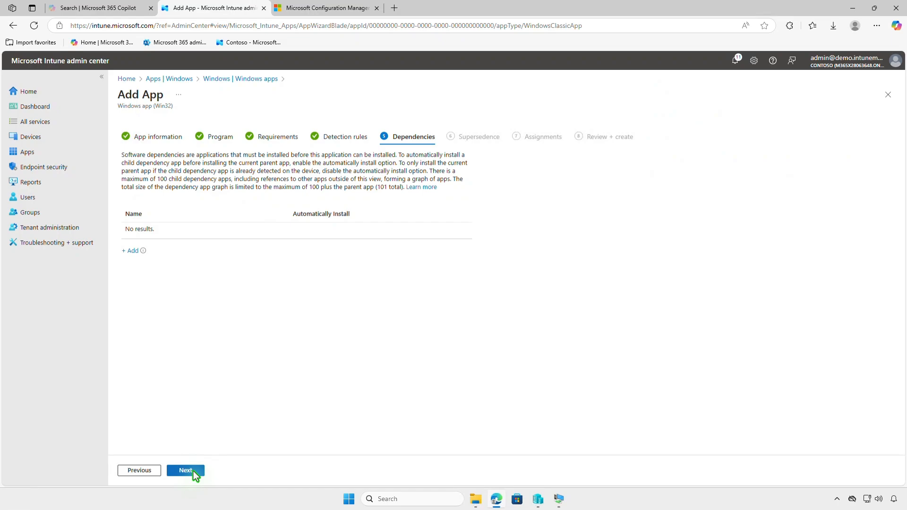
- Leave the dependencies and supersedence empty, and add the Test_Devices group as a required assignment
{"action": "left_click", "coordinate": [195, 475]}
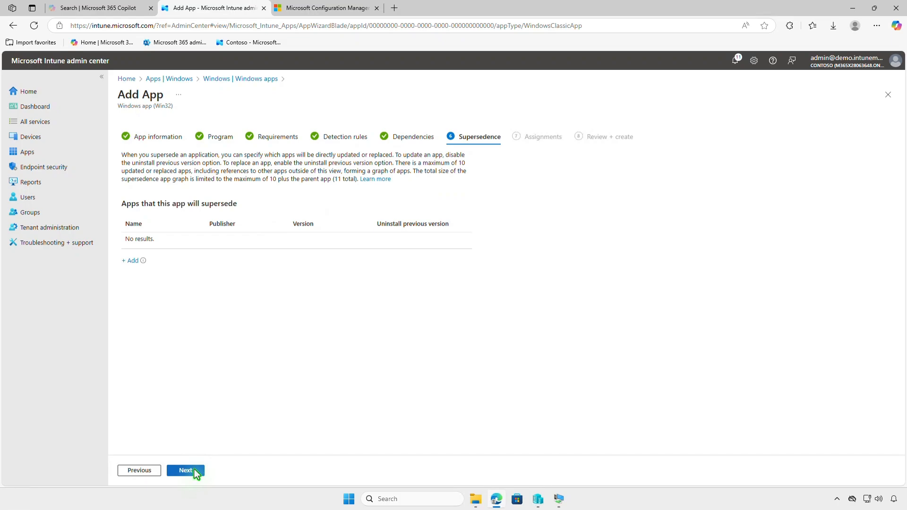
{"action": "left_click", "coordinate": [195, 470]}
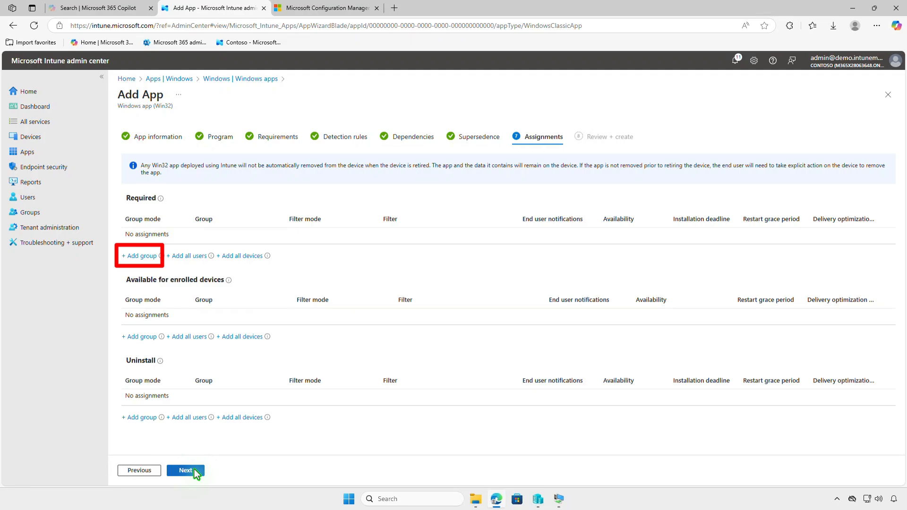
{"action": "left_click", "coordinate": [150, 258]}
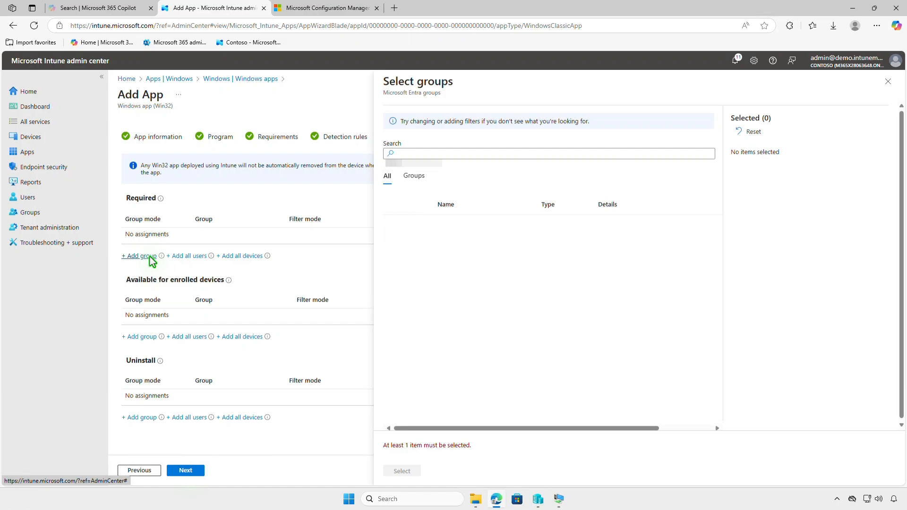
{"action": "left_click", "coordinate": [395, 225]}
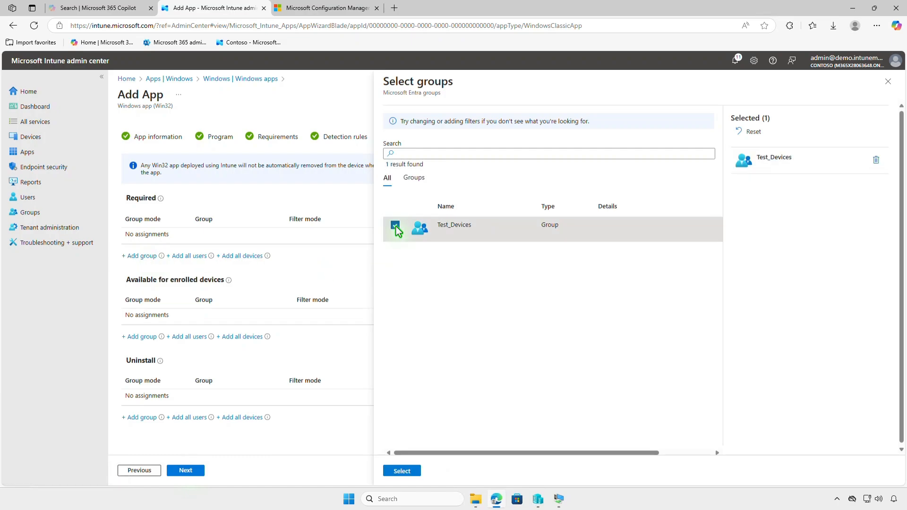
{"action": "left_click", "coordinate": [403, 471]}
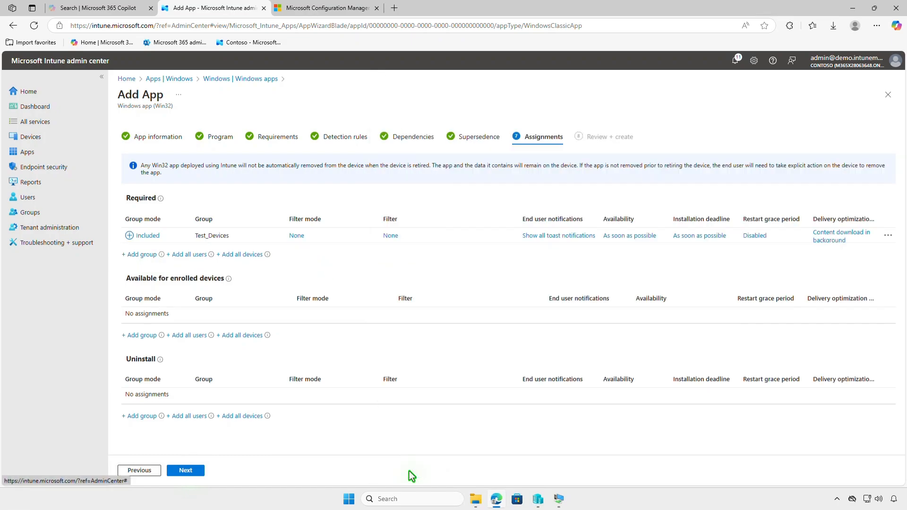
- Check the Test_Devices assignment's notification and deadline settings, close them without changes, and create the CMTrace app
{"action": "left_click", "coordinate": [550, 237]}
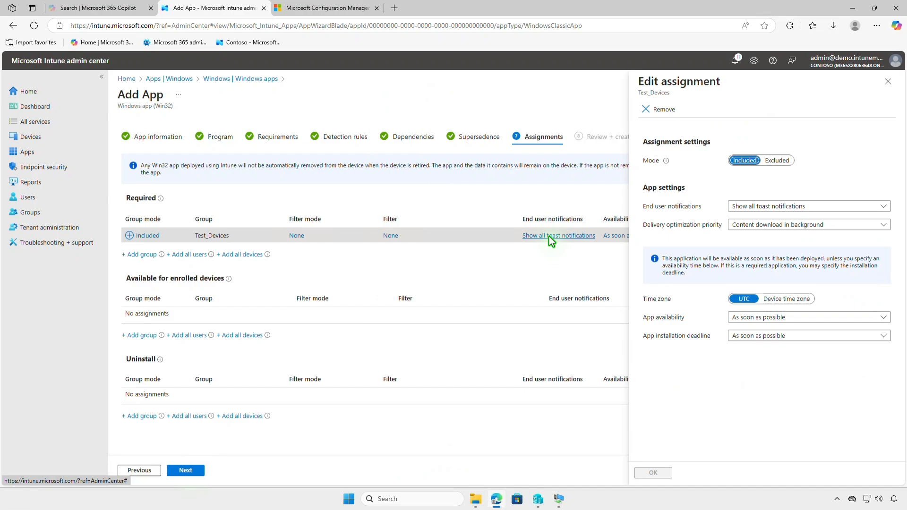
{"action": "left_click", "coordinate": [888, 81]}
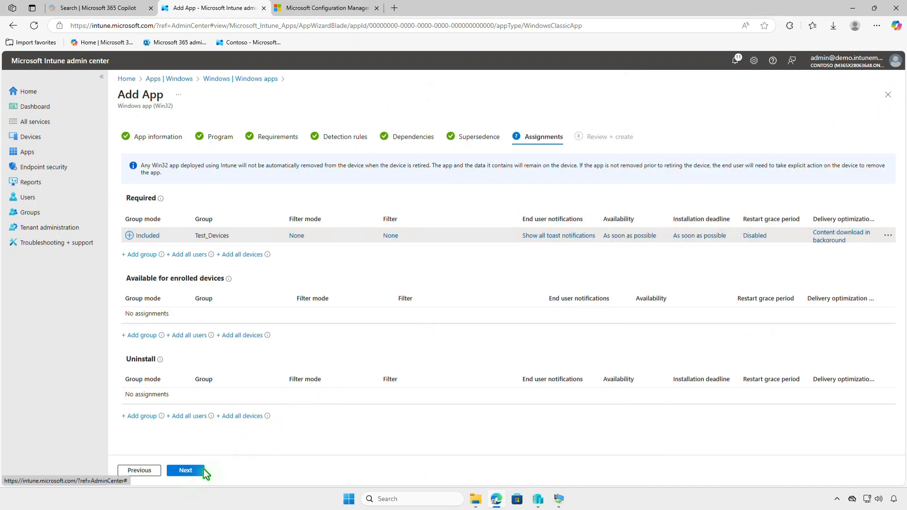
{"action": "left_click", "coordinate": [186, 471]}
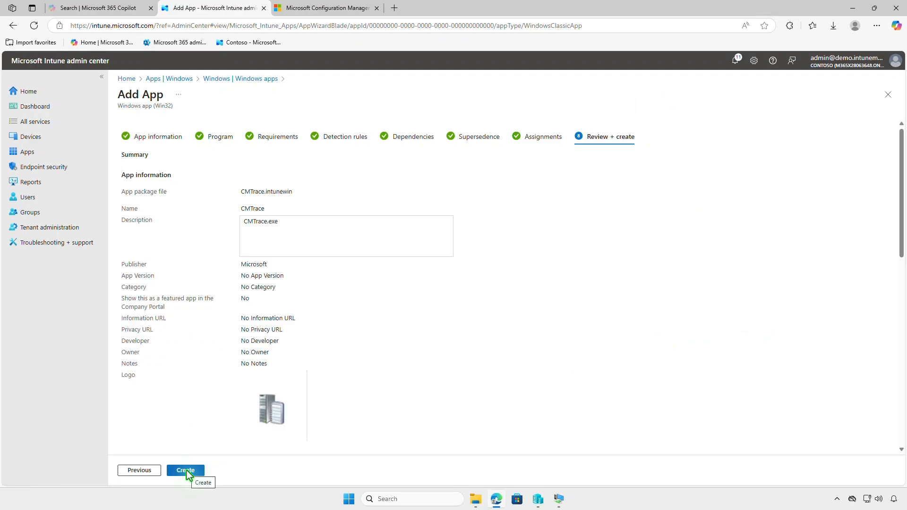
{"action": "left_click", "coordinate": [186, 471]}
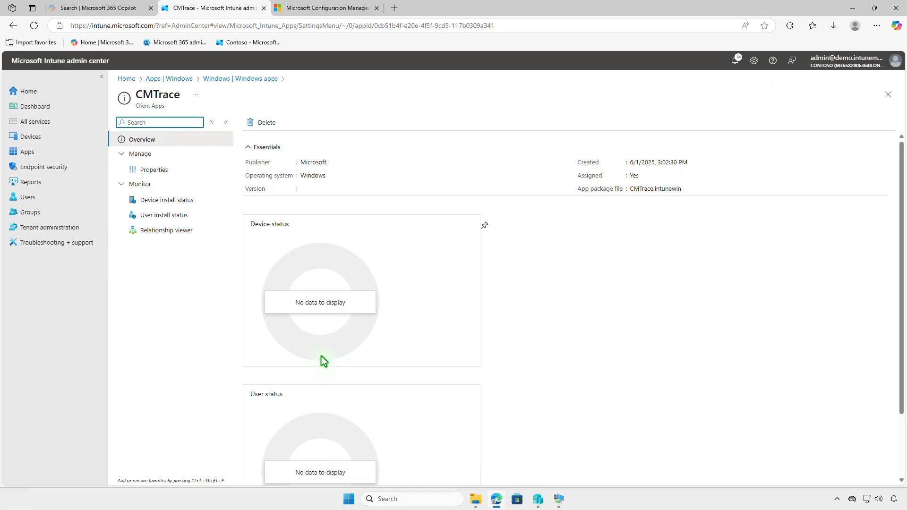
- Switch to the WIN10-CTL virtual machine and view the Contoso MDM connection's device sync status in the work or school account settings
{"action": "left_click", "coordinate": [856, 8]}
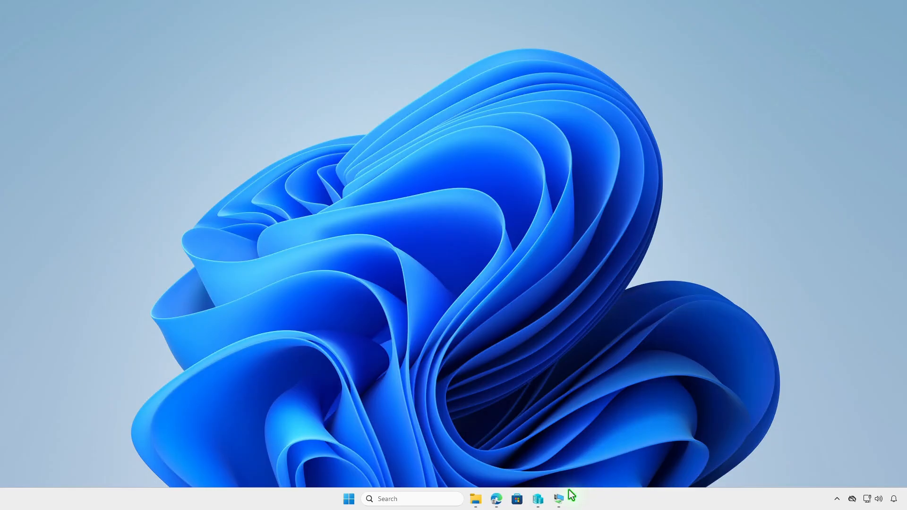
{"action": "left_click", "coordinate": [559, 500]}
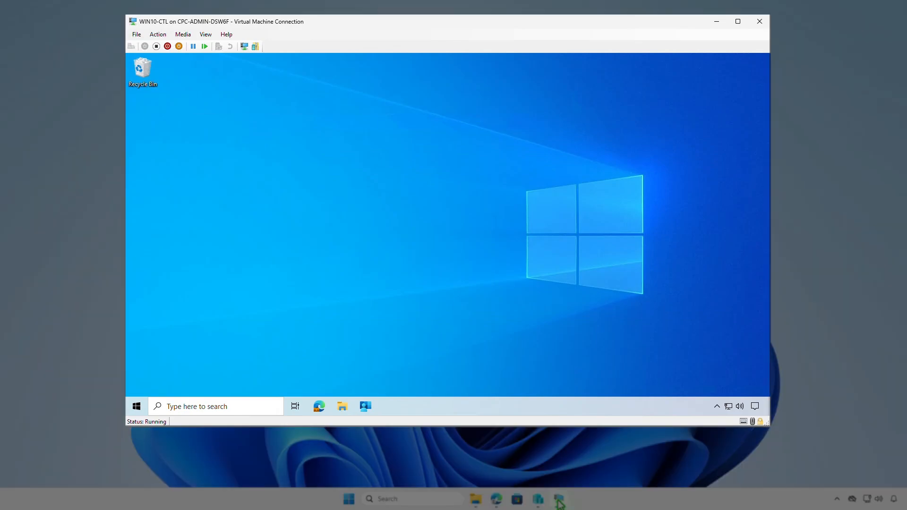
{"action": "left_click", "coordinate": [136, 410]}
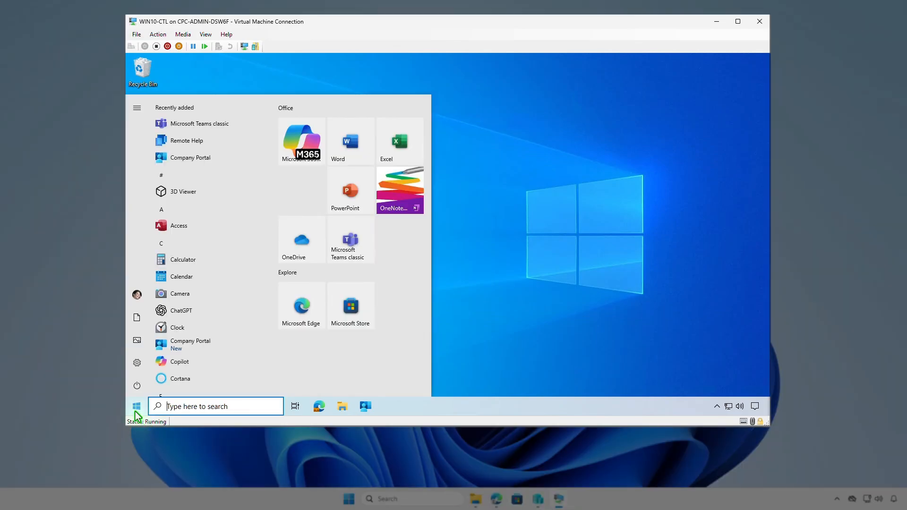
{"action": "left_click", "coordinate": [140, 300]}
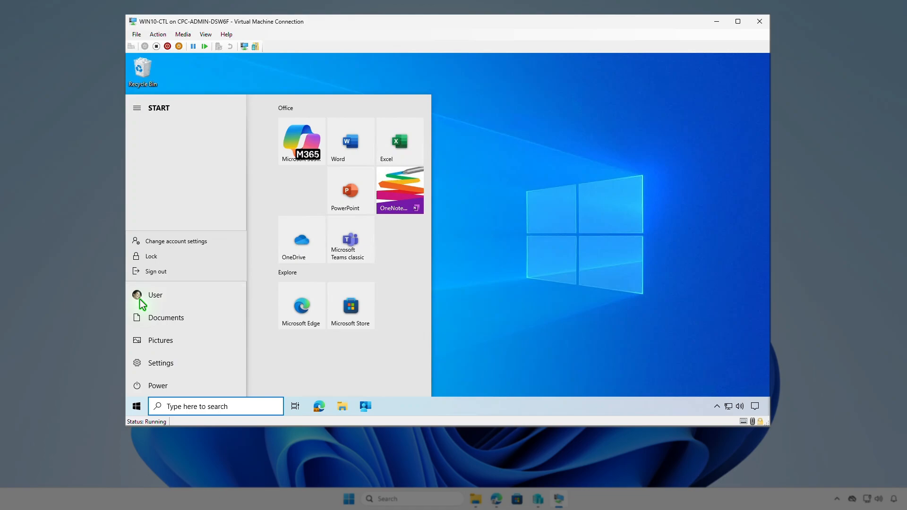
{"action": "left_click", "coordinate": [206, 242]}
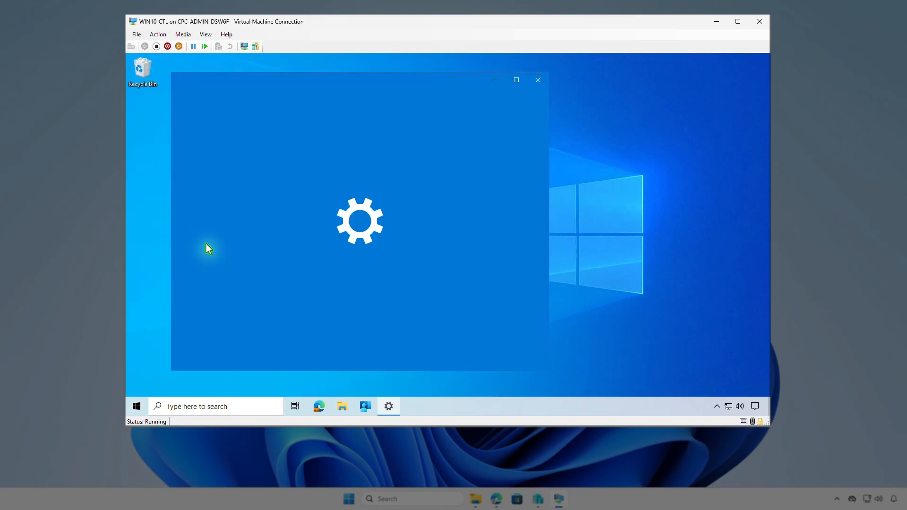
{"action": "left_click", "coordinate": [276, 245]}
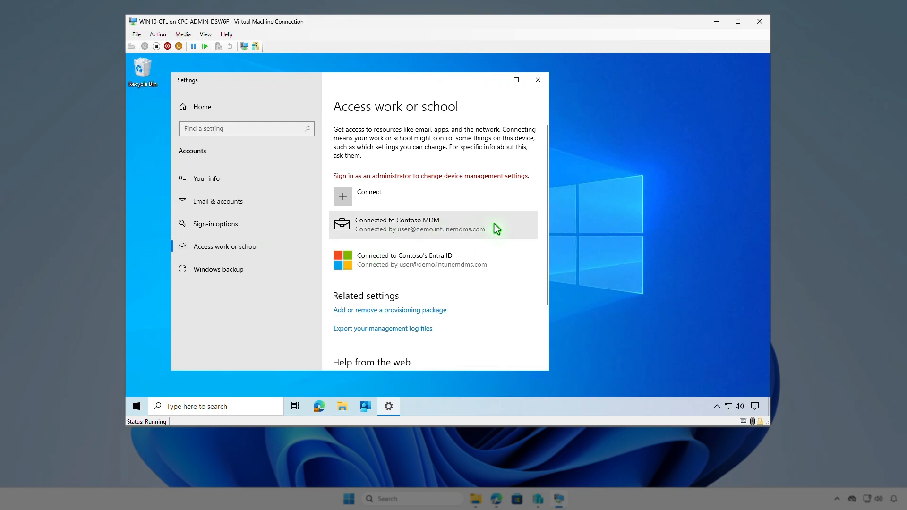
{"action": "left_click", "coordinate": [494, 224]}
{"action": "left_click", "coordinate": [470, 256]}
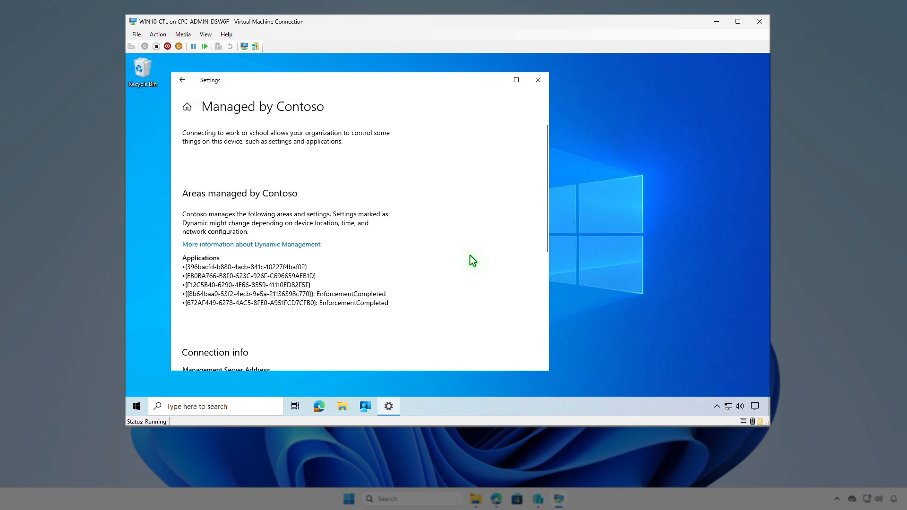
{"action": "scroll", "coordinate": [473, 261], "scroll_direction": "down", "scroll_amount": 5}
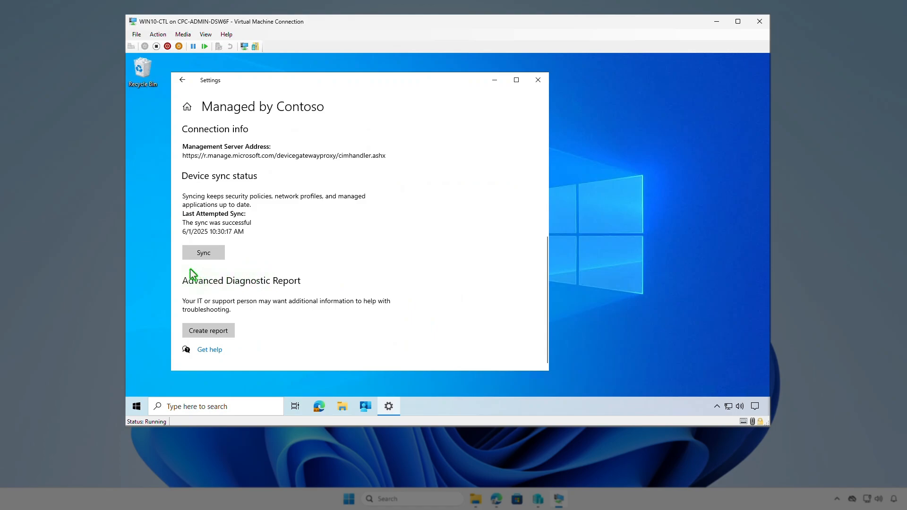
{"action": "left_click", "coordinate": [495, 80]}
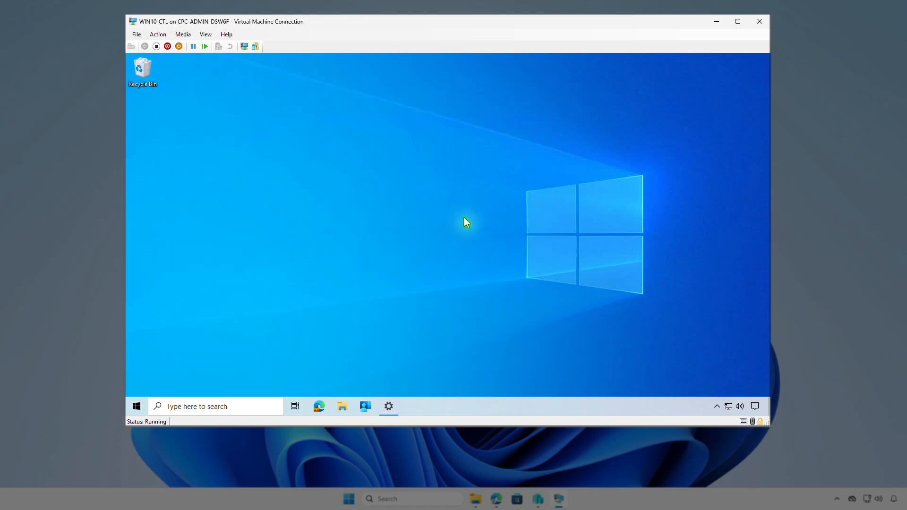
- Sync the device from the Company Portal settings and check the Windows notifications for the CMTrace installation
{"action": "left_click", "coordinate": [366, 410]}
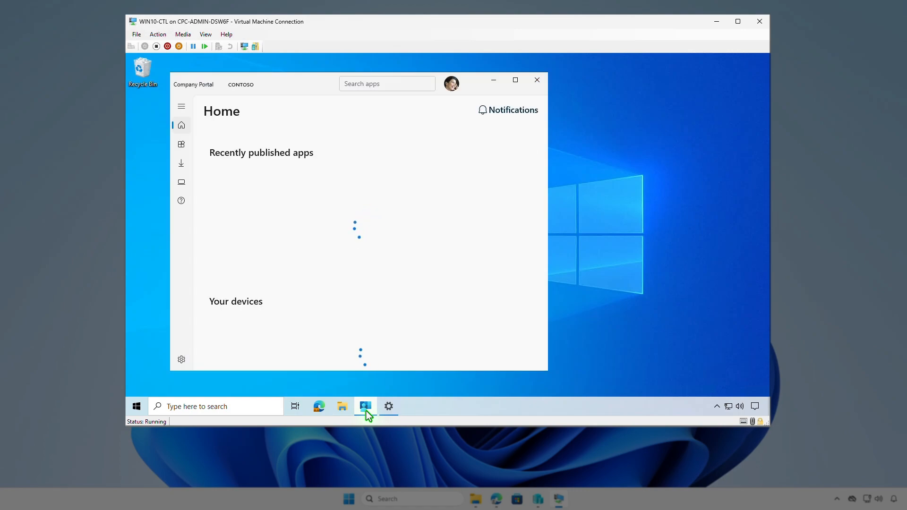
{"action": "left_click", "coordinate": [178, 363]}
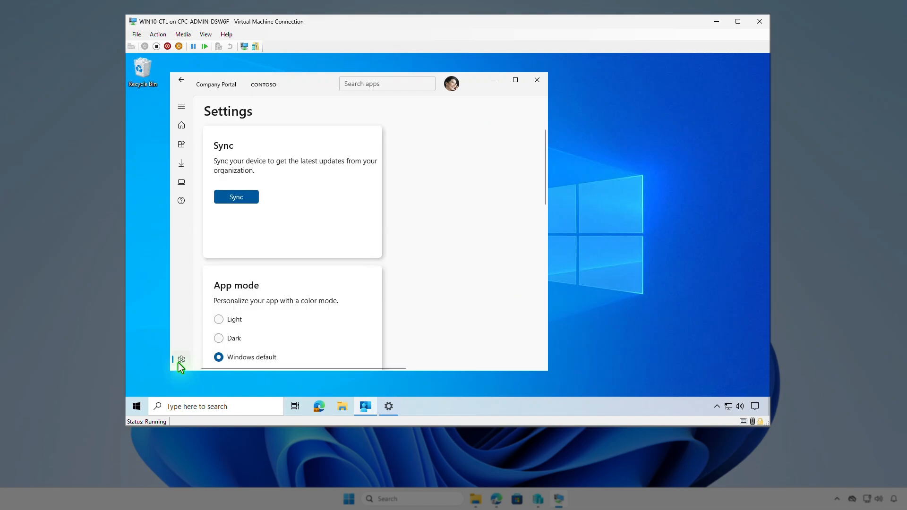
{"action": "left_click", "coordinate": [240, 200]}
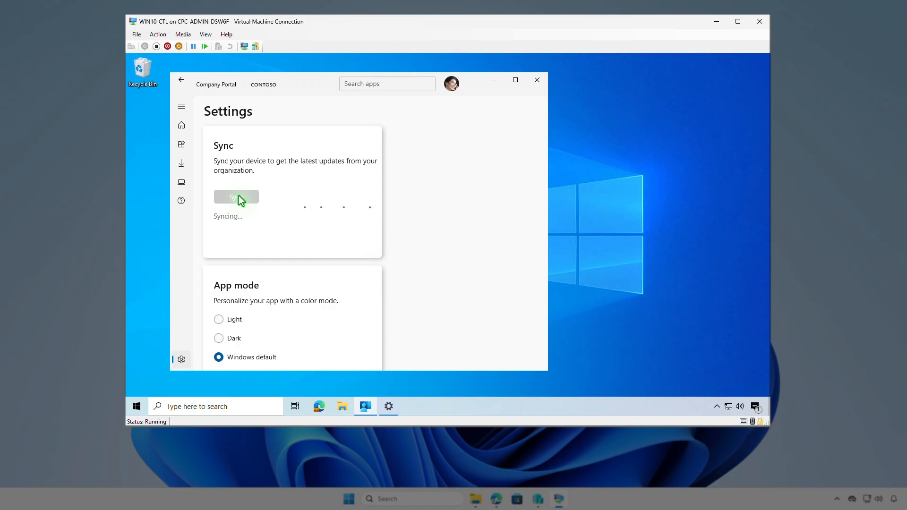
{"action": "left_click", "coordinate": [756, 408]}
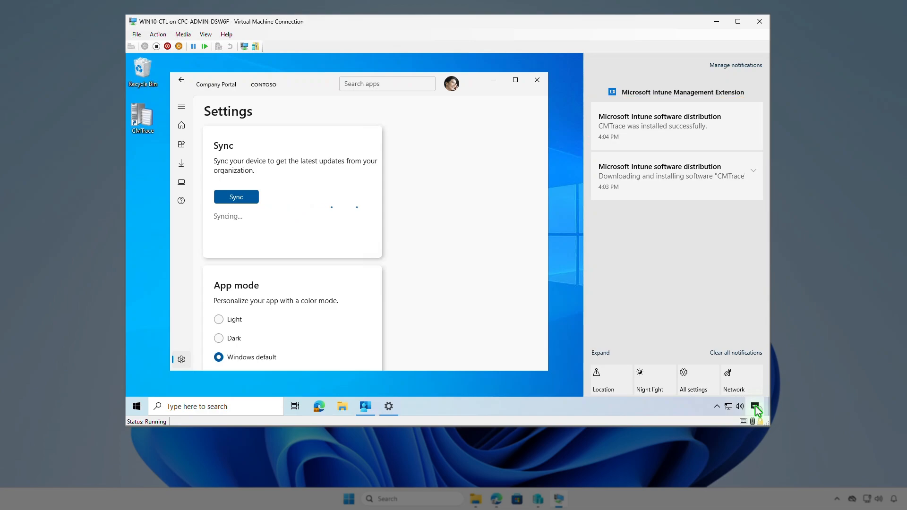
- Minimize Company Portal, inspect the file location of the CMTrace desktop shortcut, and close that folder
{"action": "left_click", "coordinate": [494, 81]}
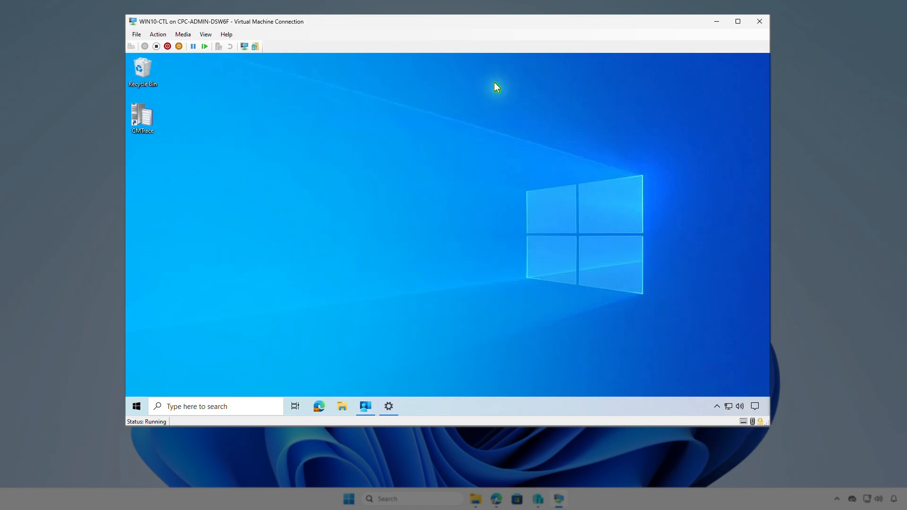
{"action": "right_click", "coordinate": [148, 119]}
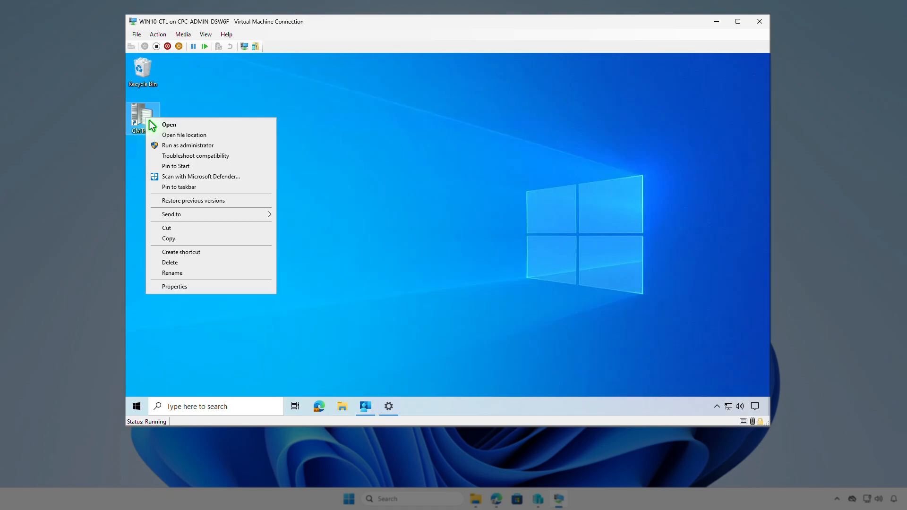
{"action": "left_click", "coordinate": [185, 136]}
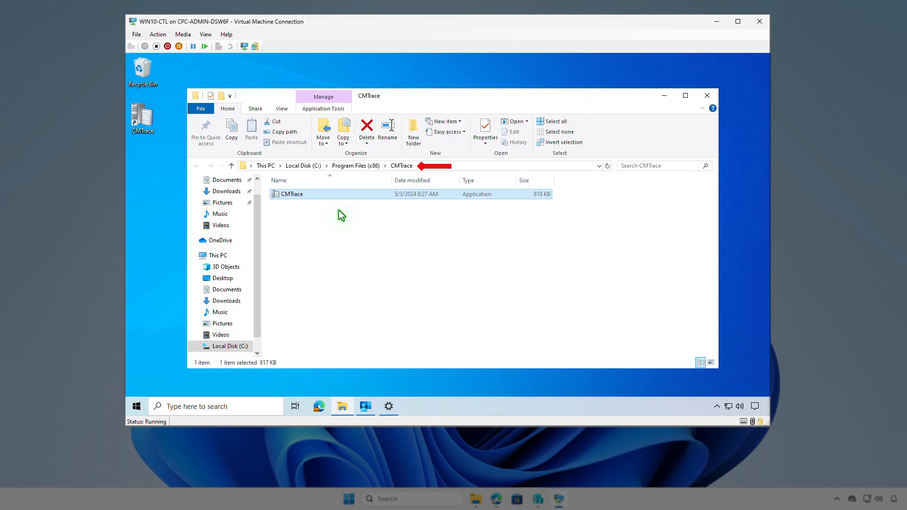
{"action": "left_click", "coordinate": [707, 95]}
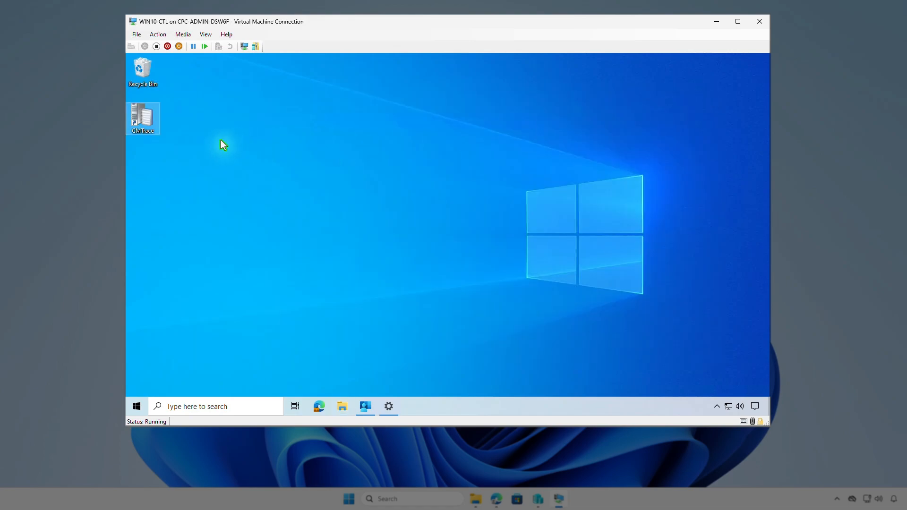
- Launch CMTrace from the desktop, make it the default viewer for log files, and maximize its window
{"action": "double_click", "coordinate": [151, 124]}
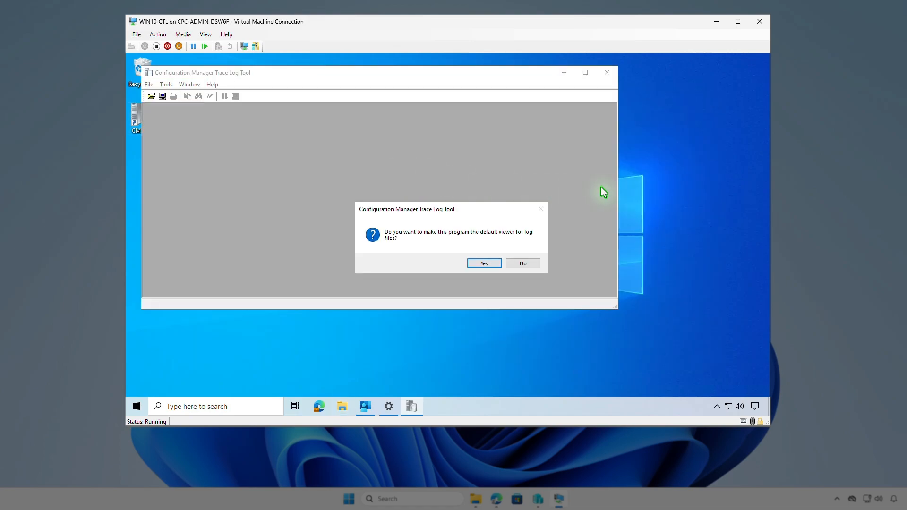
{"action": "left_click", "coordinate": [491, 264]}
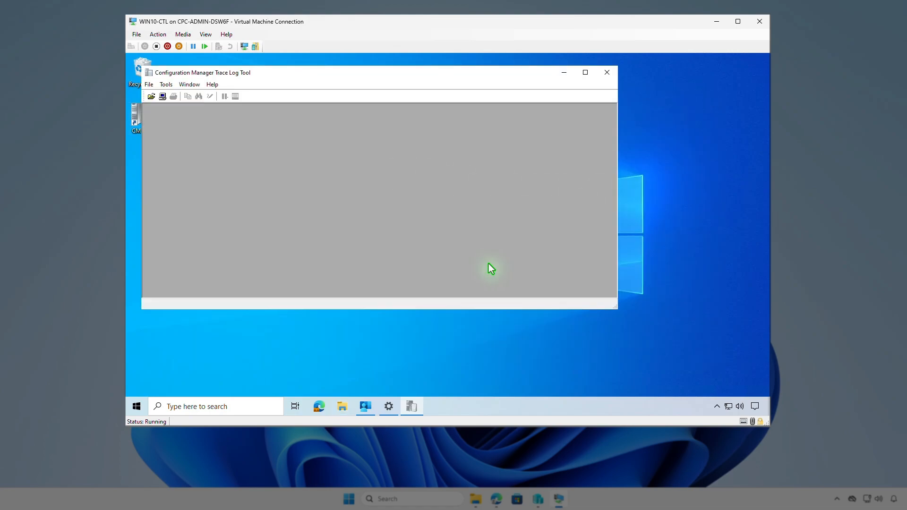
{"action": "left_click", "coordinate": [585, 73]}
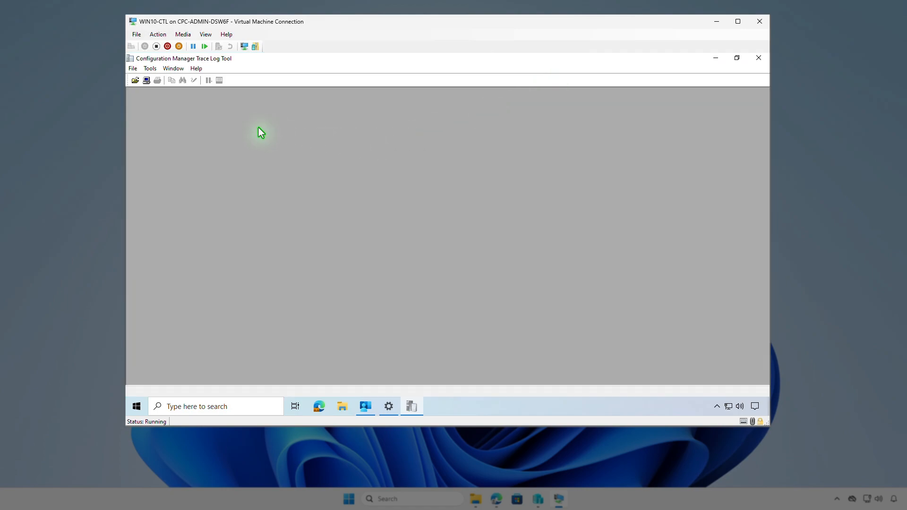
- Open the AgentExecutor log from C:\ProgramData\Microsoft\IntuneManagementExtension\Logs in CMTrace
{"action": "left_click", "coordinate": [133, 69]}
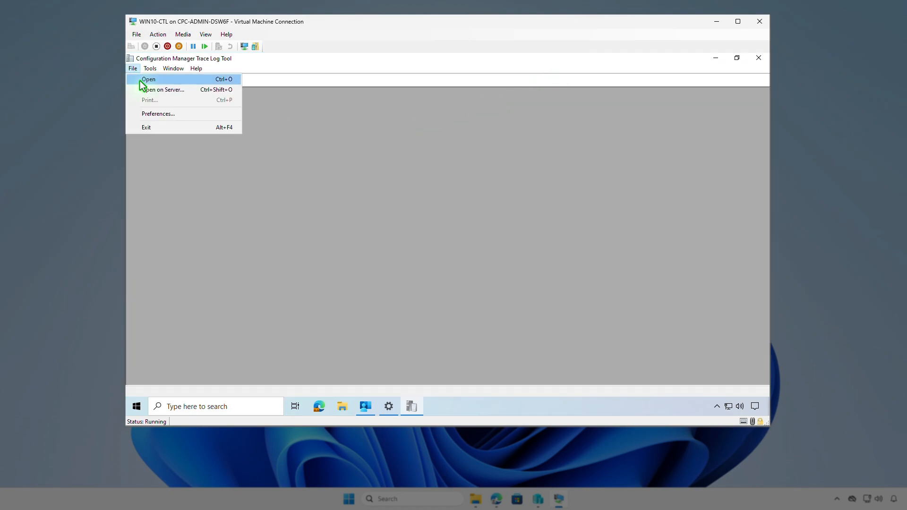
{"action": "left_click", "coordinate": [144, 80]}
{"action": "left_click", "coordinate": [340, 242]}
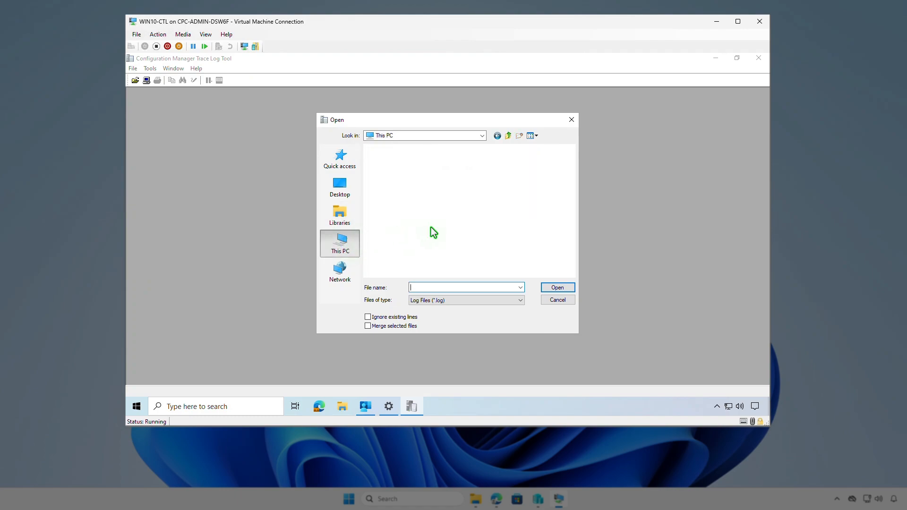
{"action": "scroll", "coordinate": [431, 234], "scroll_direction": "down", "scroll_amount": 2}
{"action": "double_click", "coordinate": [429, 260]}
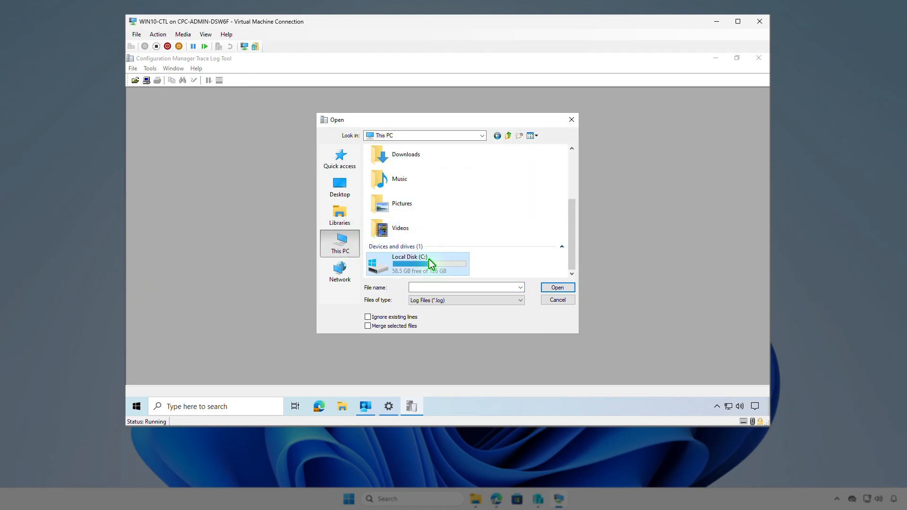
{"action": "double_click", "coordinate": [412, 231]}
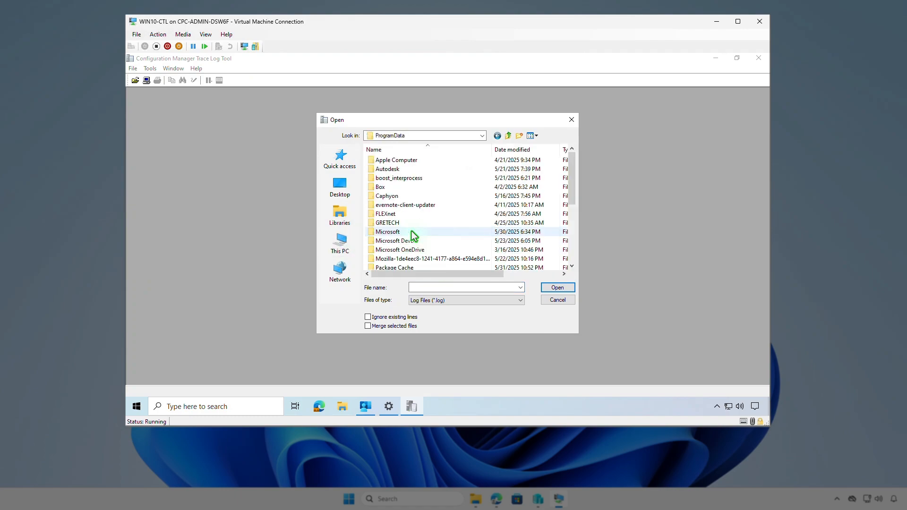
{"action": "double_click", "coordinate": [412, 231]}
{"action": "scroll", "coordinate": [413, 230], "scroll_direction": "down", "scroll_amount": 1}
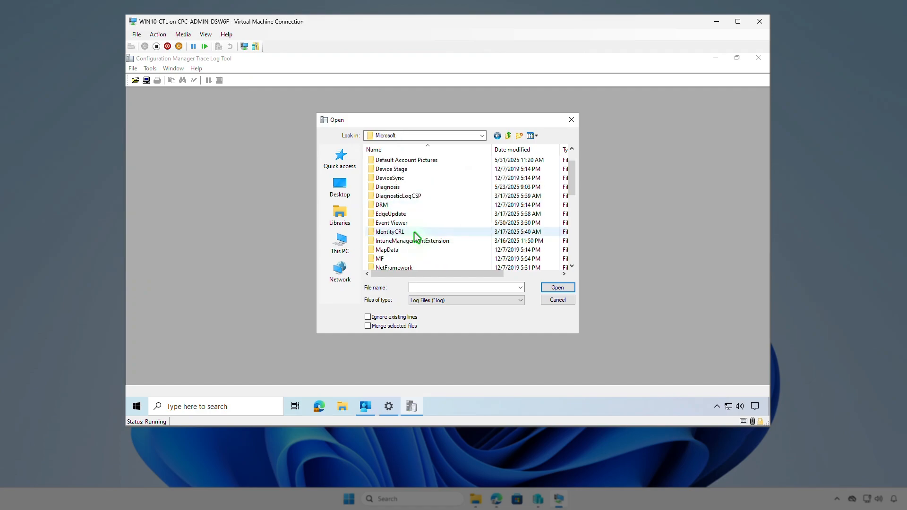
{"action": "double_click", "coordinate": [427, 242]}
{"action": "double_click", "coordinate": [397, 163]}
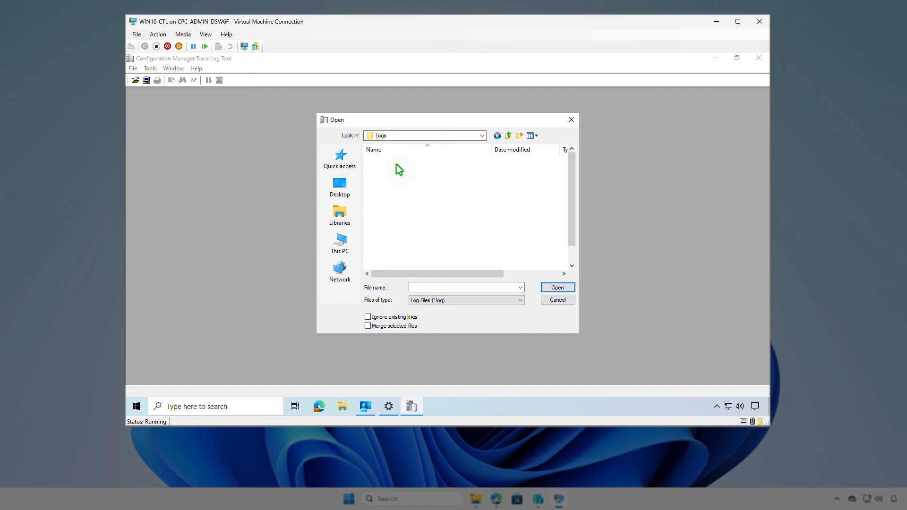
{"action": "left_click", "coordinate": [410, 160]}
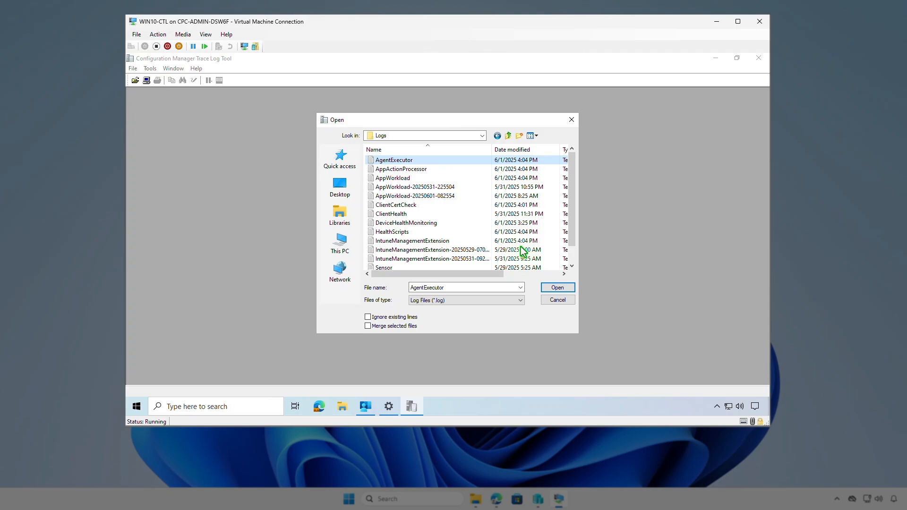
{"action": "left_click", "coordinate": [551, 289]}
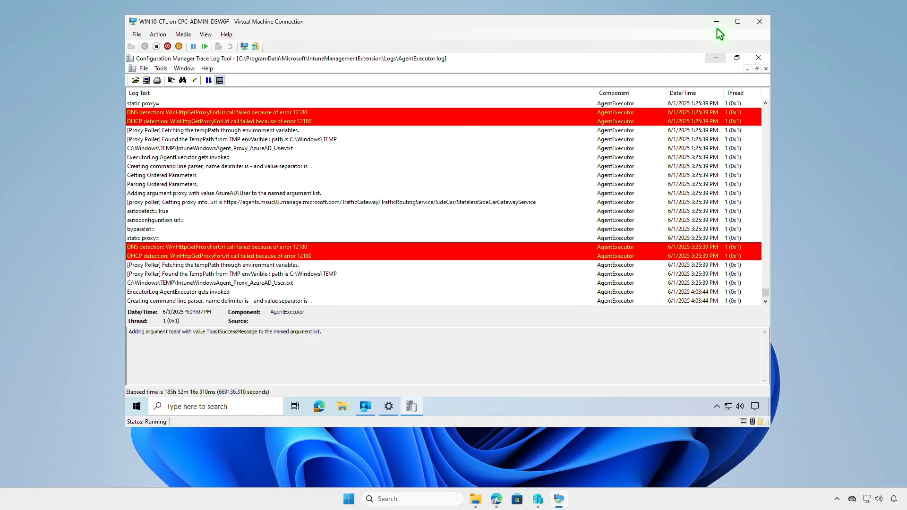
- Minimize the virtual machine, switch to the Intune admin center in Edge, and check CMTrace's refreshed overview and device install status
{"action": "left_click", "coordinate": [717, 22]}
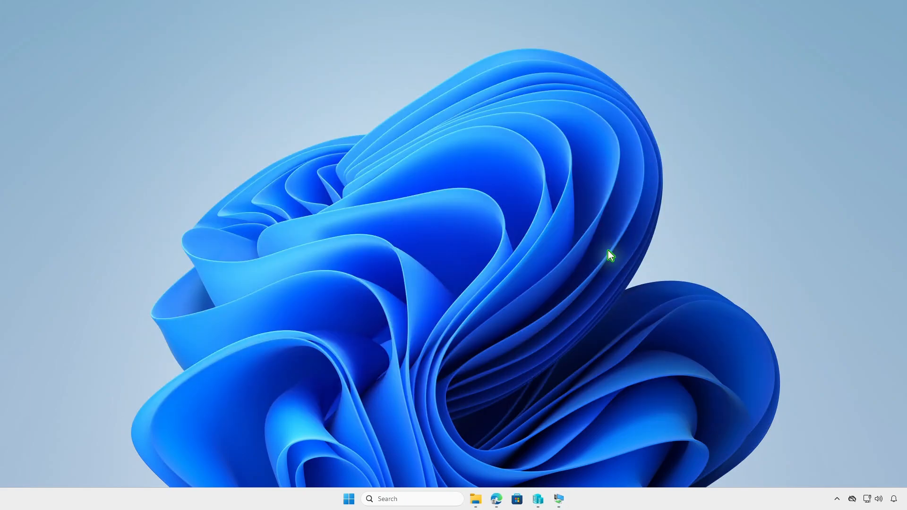
{"action": "left_click", "coordinate": [497, 499]}
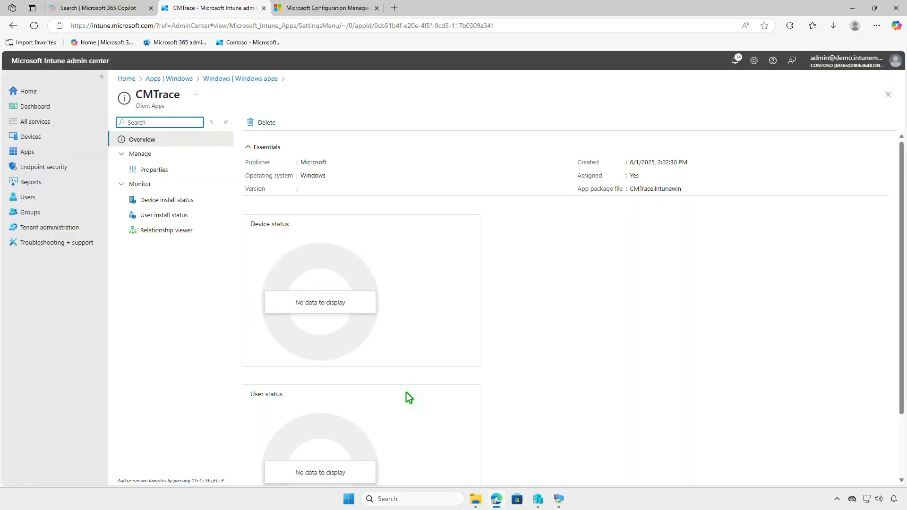
{"action": "left_click", "coordinate": [41, 27]}
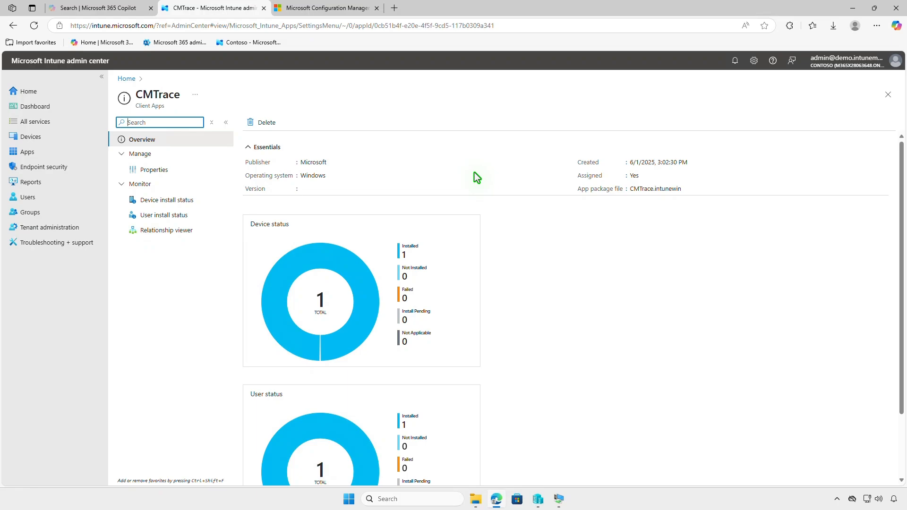
{"action": "left_click", "coordinate": [196, 201]}
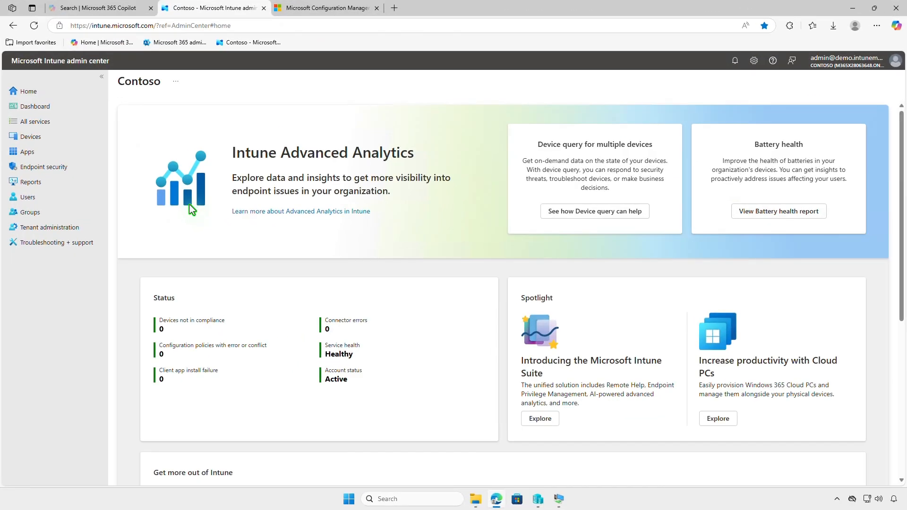
- Open the properties of CMTrace from the Windows apps list and start editing its assignments
{"action": "left_click", "coordinate": [66, 156]}
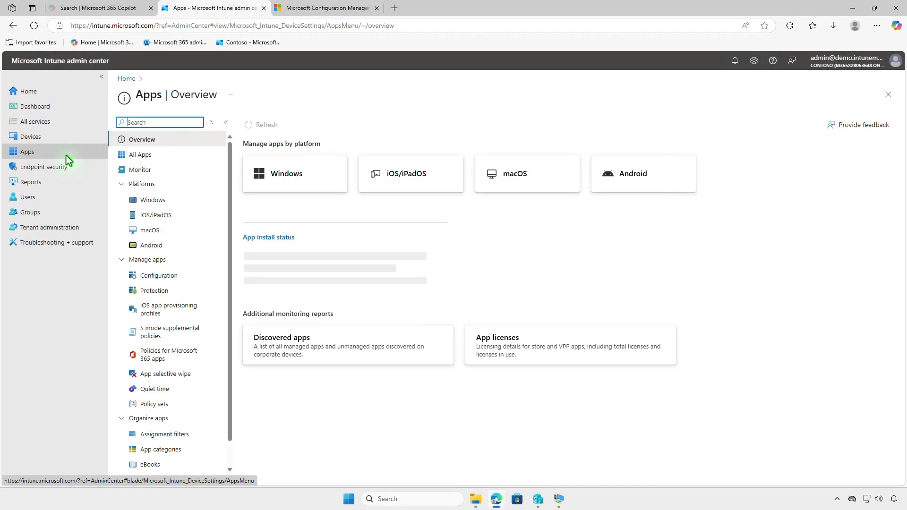
{"action": "left_click", "coordinate": [173, 201]}
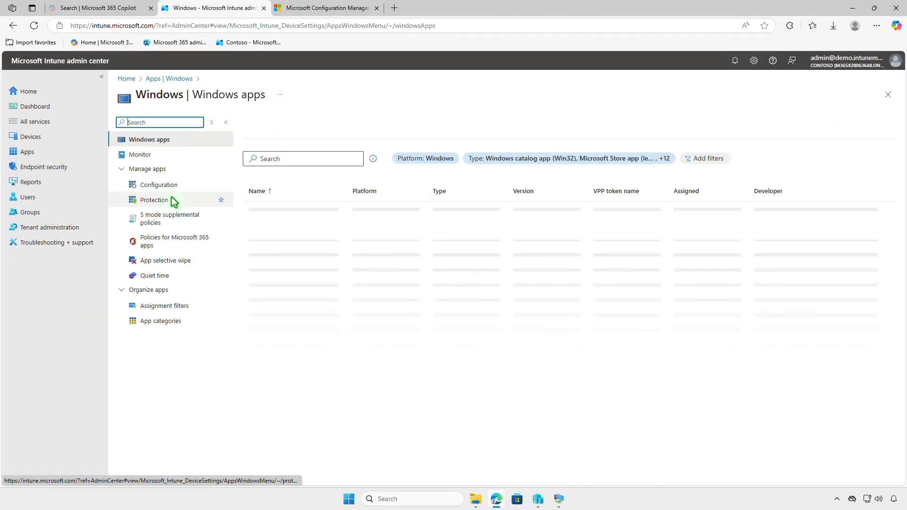
{"action": "left_click", "coordinate": [260, 209]}
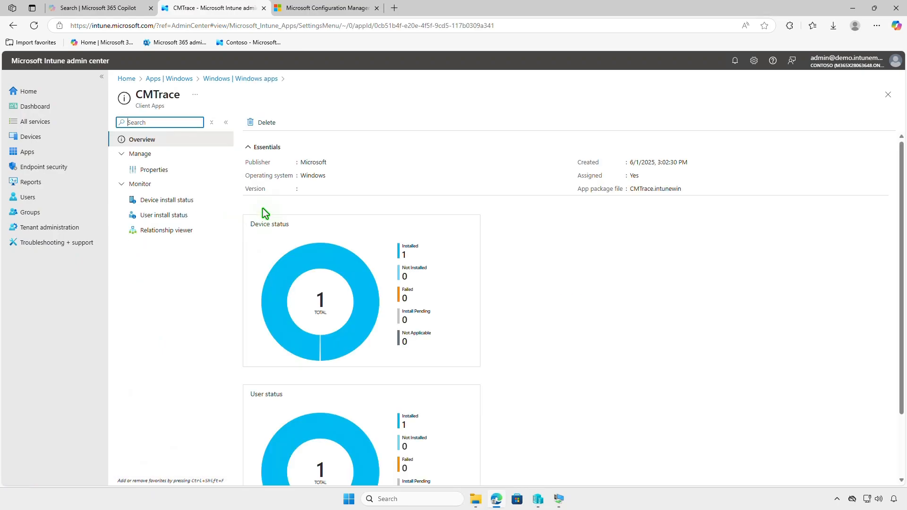
{"action": "left_click", "coordinate": [187, 172]}
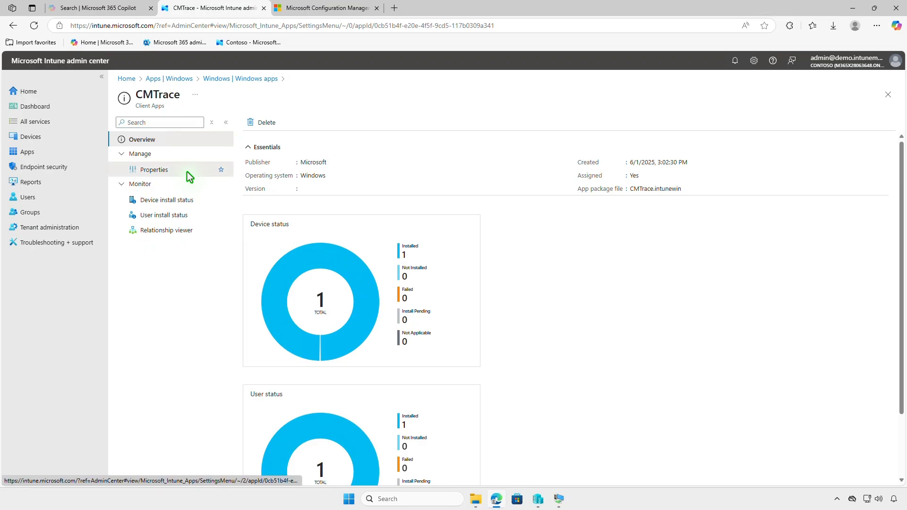
{"action": "scroll", "coordinate": [439, 255], "scroll_direction": "down", "scroll_amount": 9}
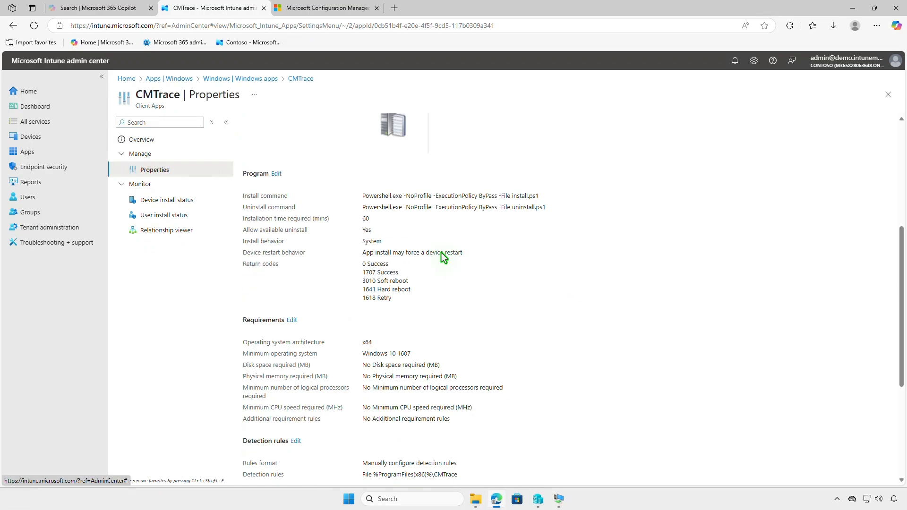
{"action": "left_click", "coordinate": [288, 389]}
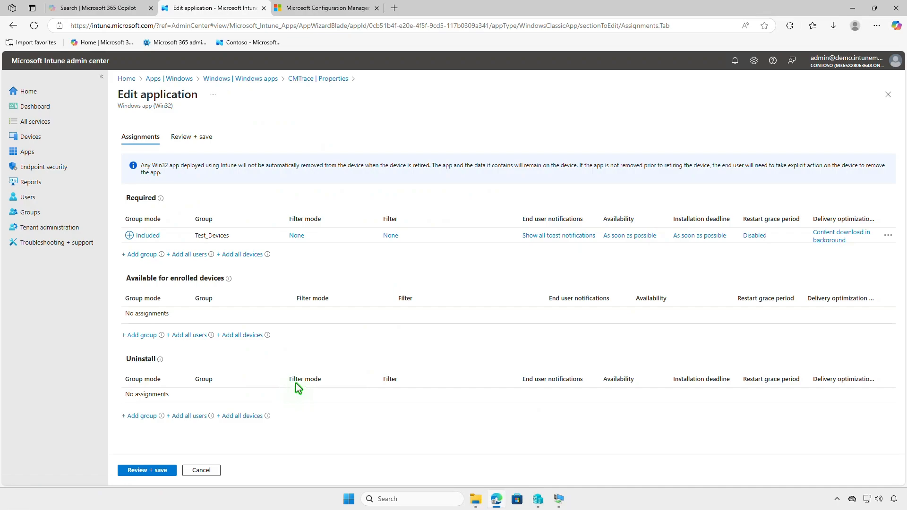
- Remove Test_Devices from CMTrace's Required assignments, add that group under Uninstall, and save the application
{"action": "left_click", "coordinate": [888, 236]}
{"action": "left_click", "coordinate": [850, 246]}
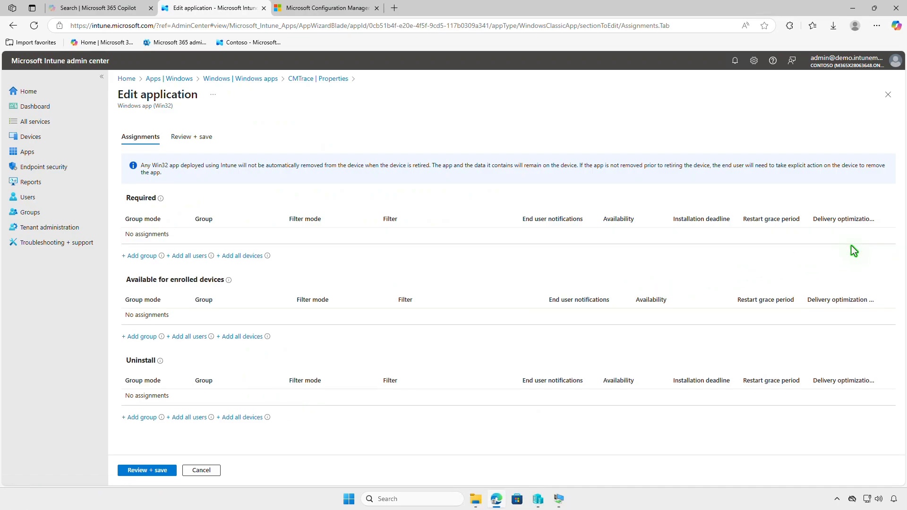
{"action": "left_click", "coordinate": [145, 419]}
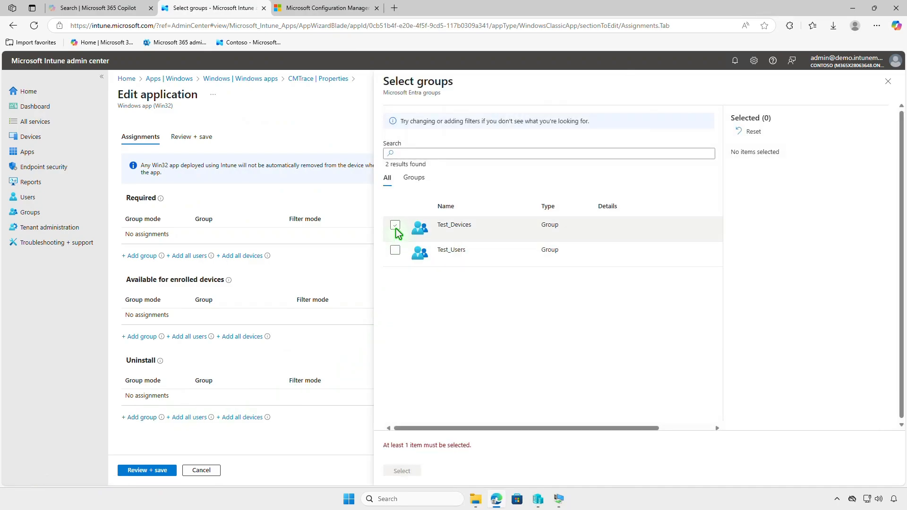
{"action": "left_click", "coordinate": [395, 226]}
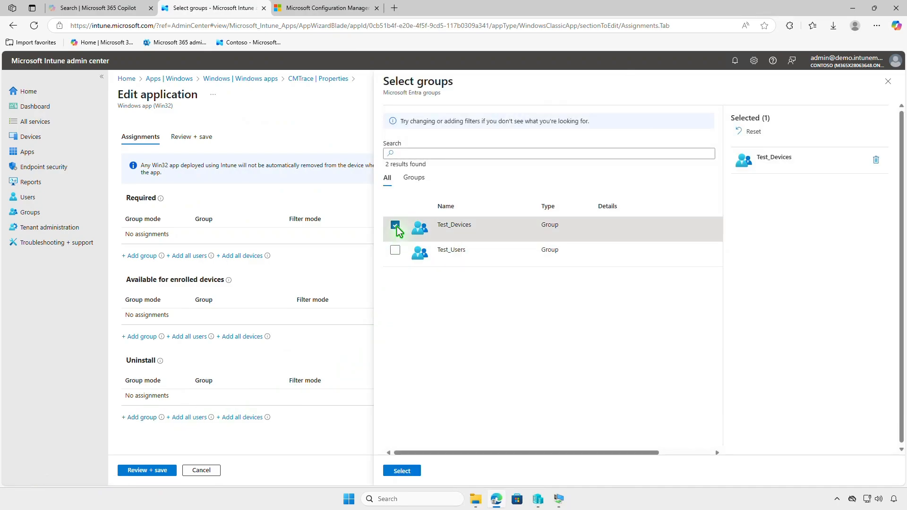
{"action": "left_click", "coordinate": [404, 471]}
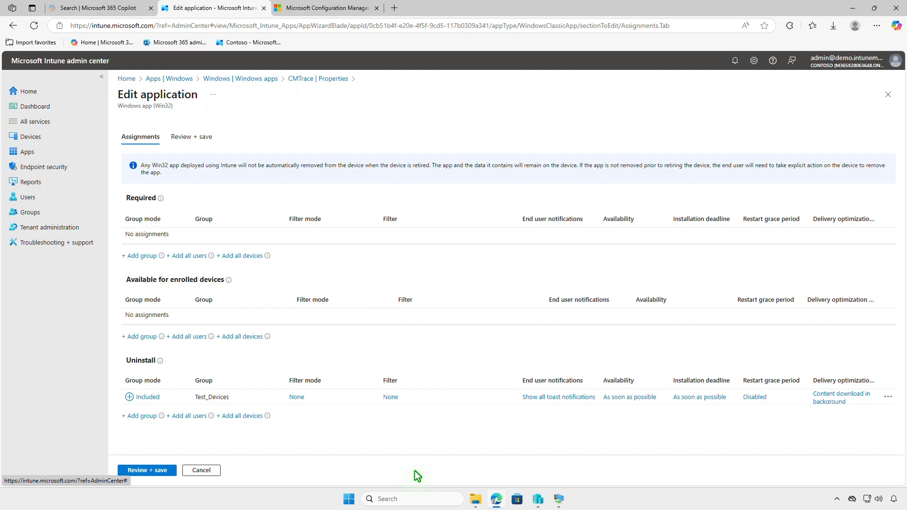
{"action": "left_click", "coordinate": [157, 471]}
{"action": "left_click", "coordinate": [136, 473]}
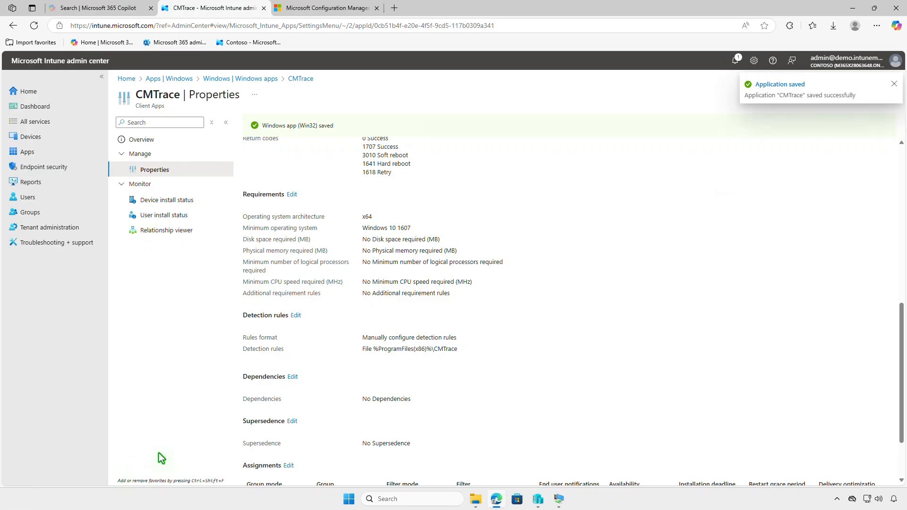
- Switch to the WIN10-CTL virtual machine, sync the device from Company Portal, and check the notifications for the CMTrace uninstall
{"action": "left_click", "coordinate": [853, 11]}
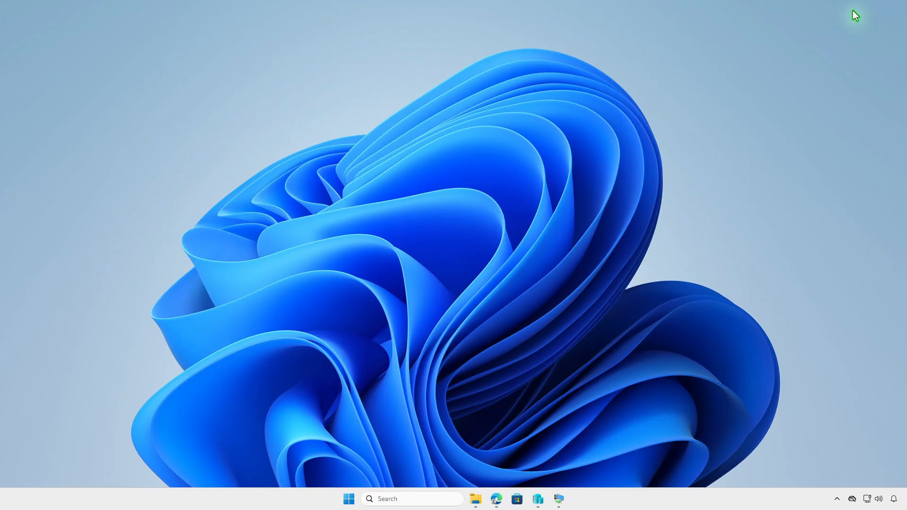
{"action": "left_click", "coordinate": [559, 499]}
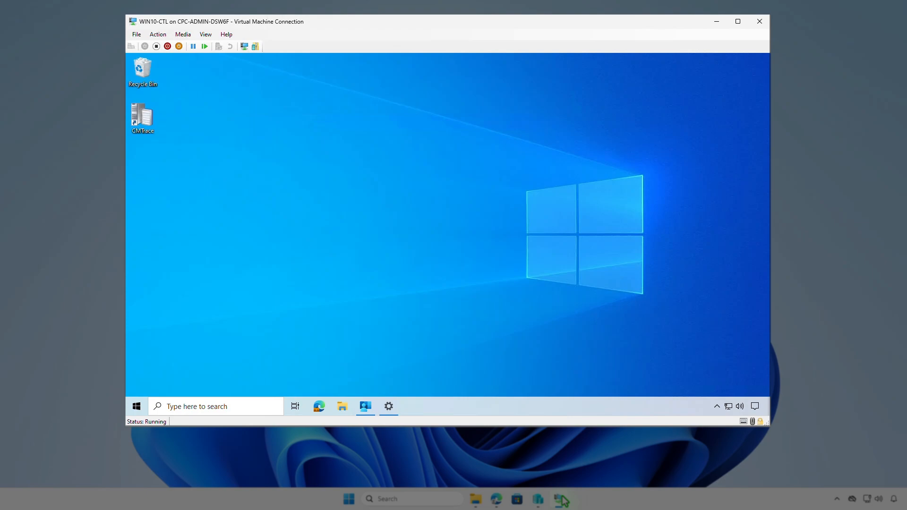
{"action": "left_click", "coordinate": [364, 407]}
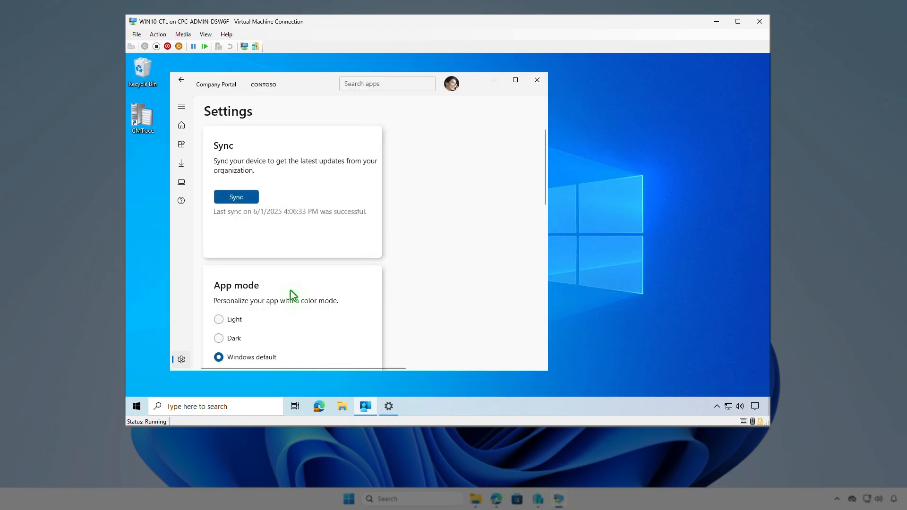
{"action": "left_click", "coordinate": [247, 197]}
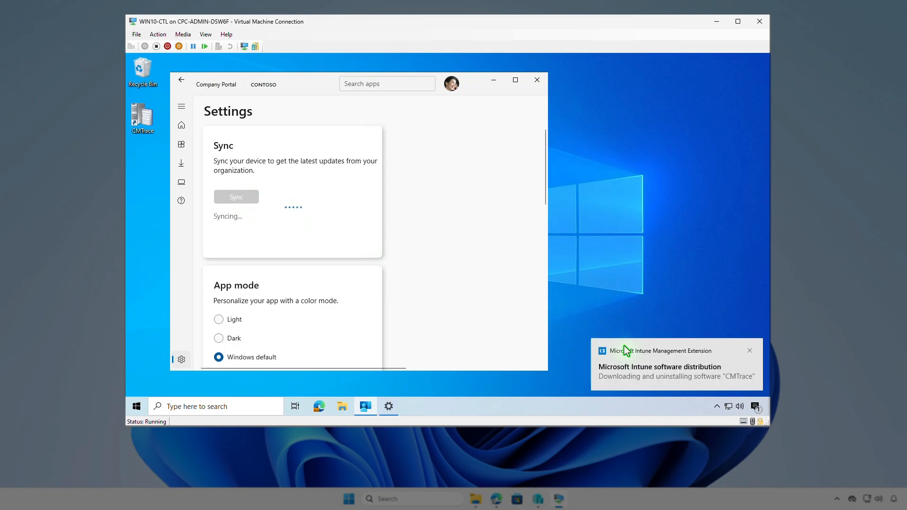
{"action": "left_click", "coordinate": [755, 407]}
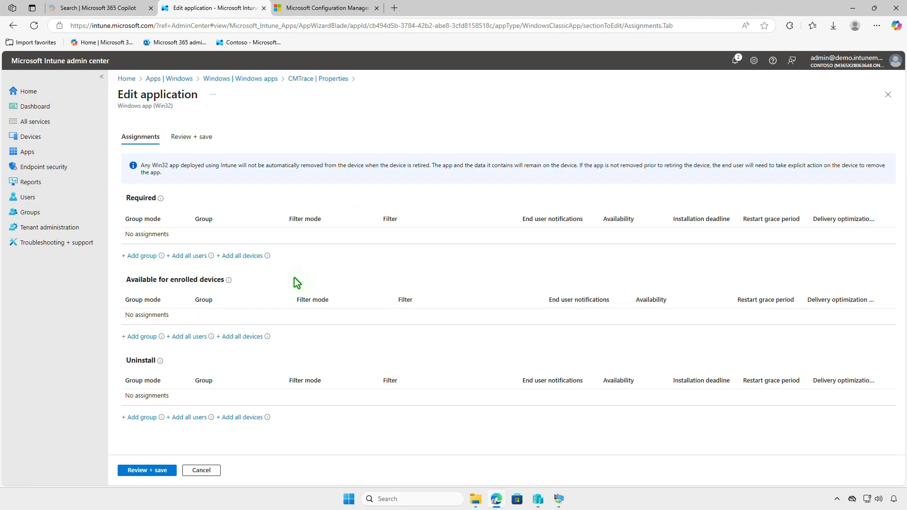
- Assign CMTrace to the Test_Users group as available for enrolled devices and save the application
{"action": "left_click", "coordinate": [145, 337]}
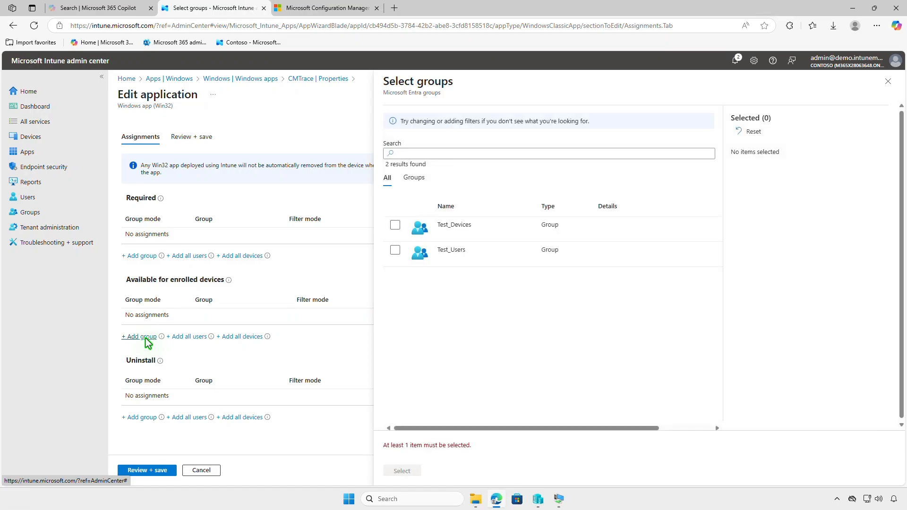
{"action": "left_click", "coordinate": [395, 250]}
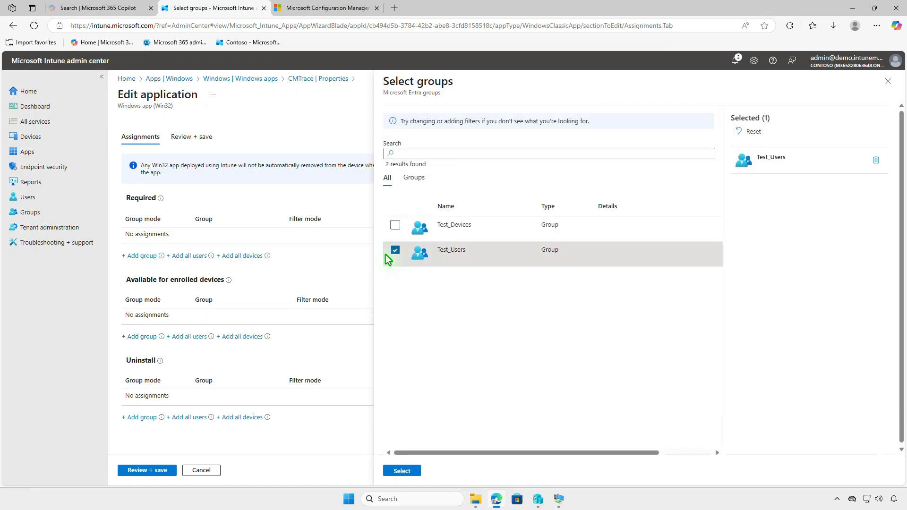
{"action": "left_click", "coordinate": [403, 471]}
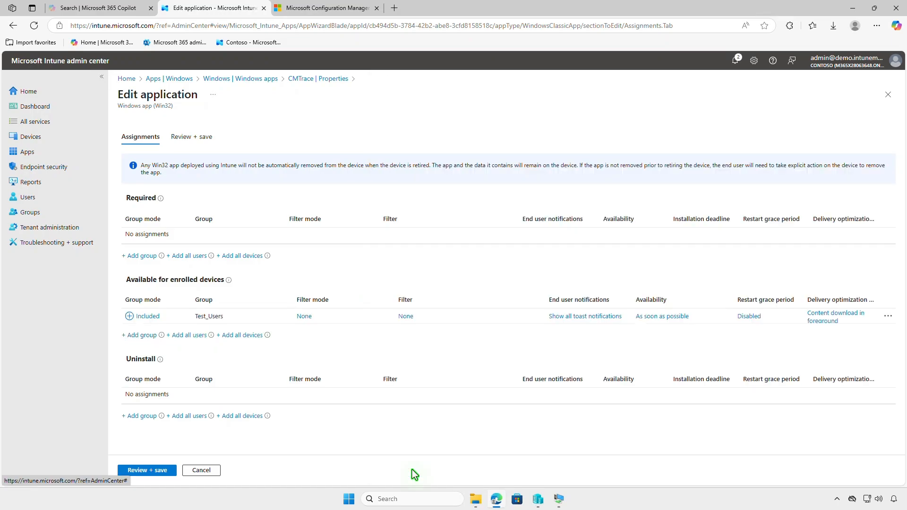
{"action": "left_click", "coordinate": [132, 470]}
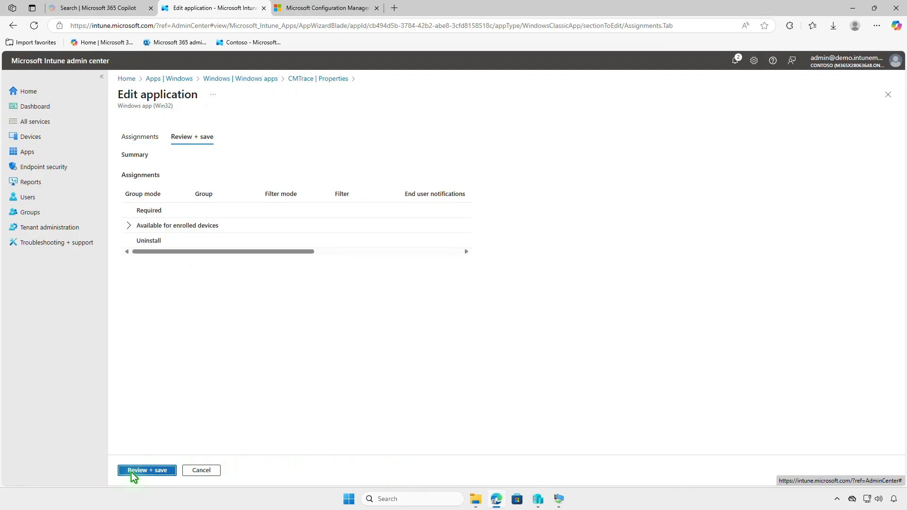
{"action": "left_click", "coordinate": [132, 471]}
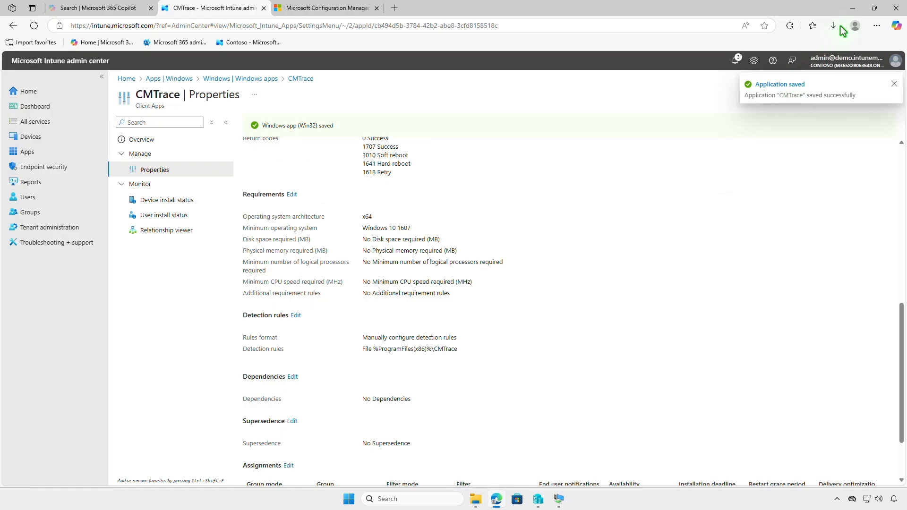
- Switch to the WIN10-CTL virtual machine, install CMTrace from the Company Portal apps, and check the Windows notifications for the installation
{"action": "left_click", "coordinate": [853, 8]}
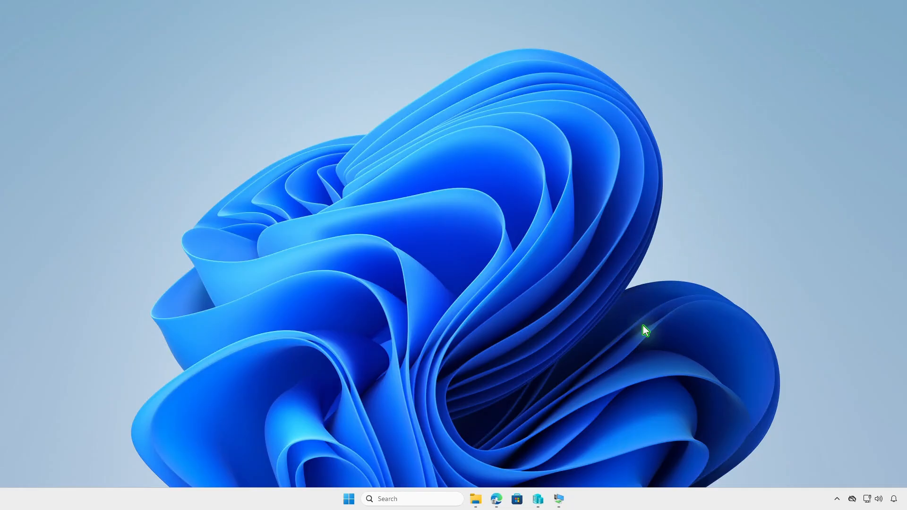
{"action": "left_click", "coordinate": [559, 497]}
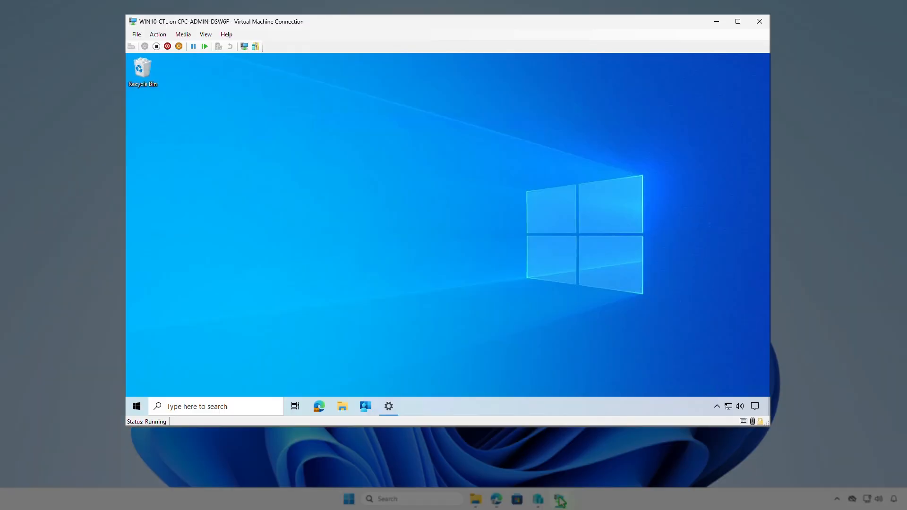
{"action": "left_click", "coordinate": [367, 408]}
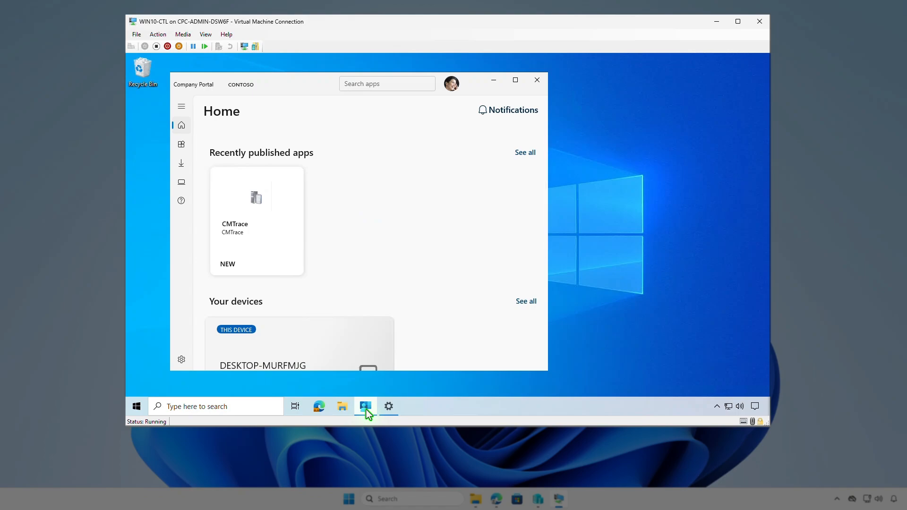
{"action": "left_click", "coordinate": [182, 147]}
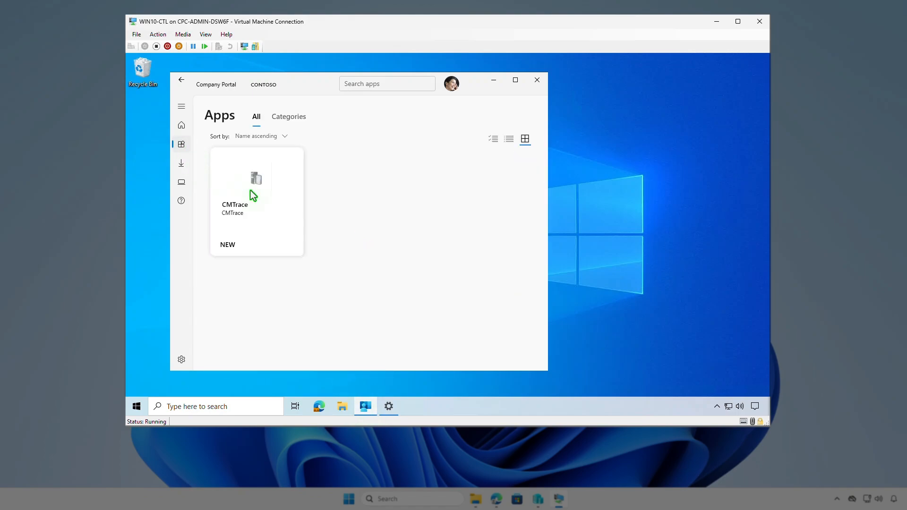
{"action": "left_click", "coordinate": [267, 206]}
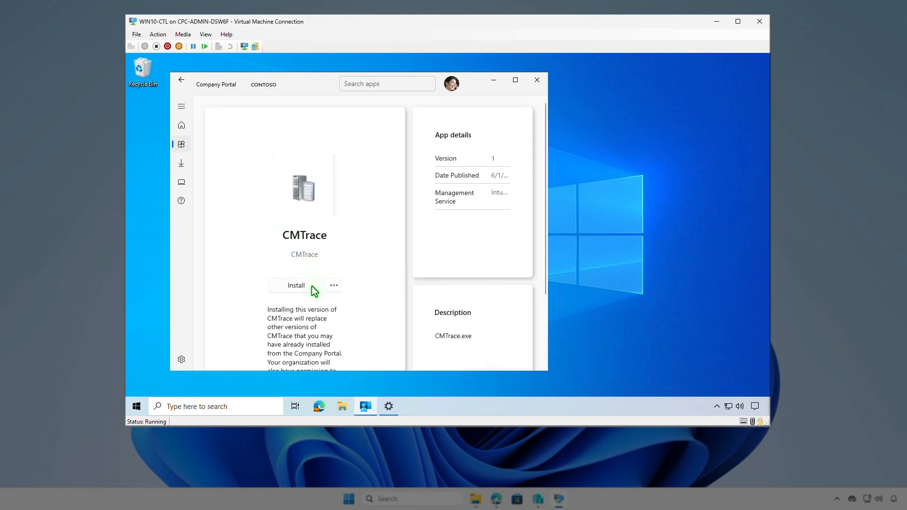
{"action": "left_click", "coordinate": [312, 286]}
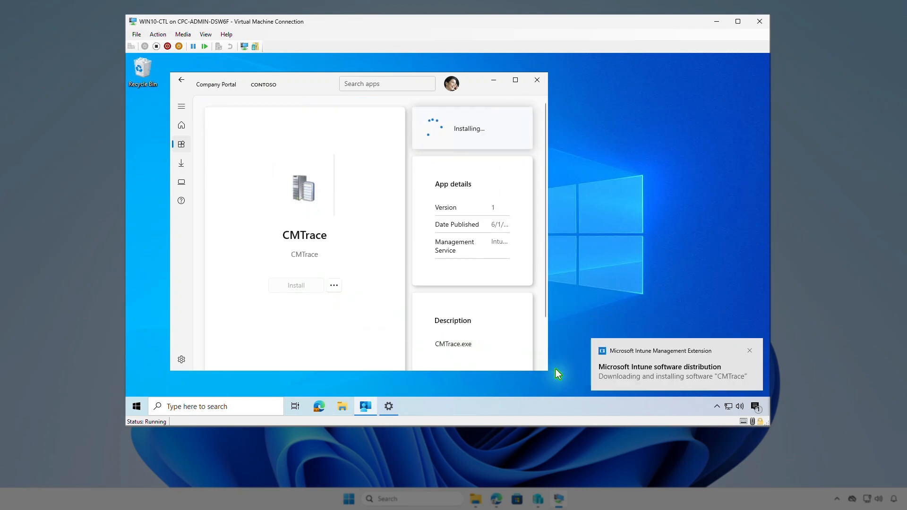
{"action": "left_click", "coordinate": [756, 408]}
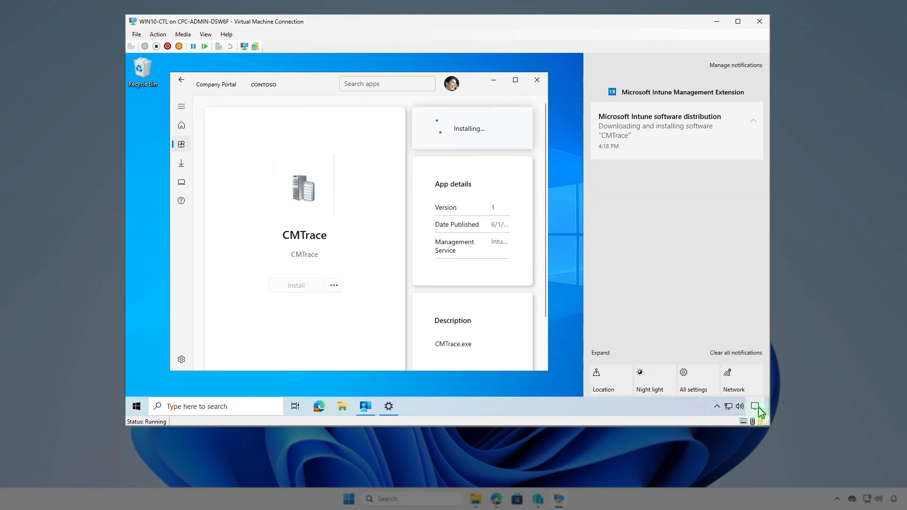